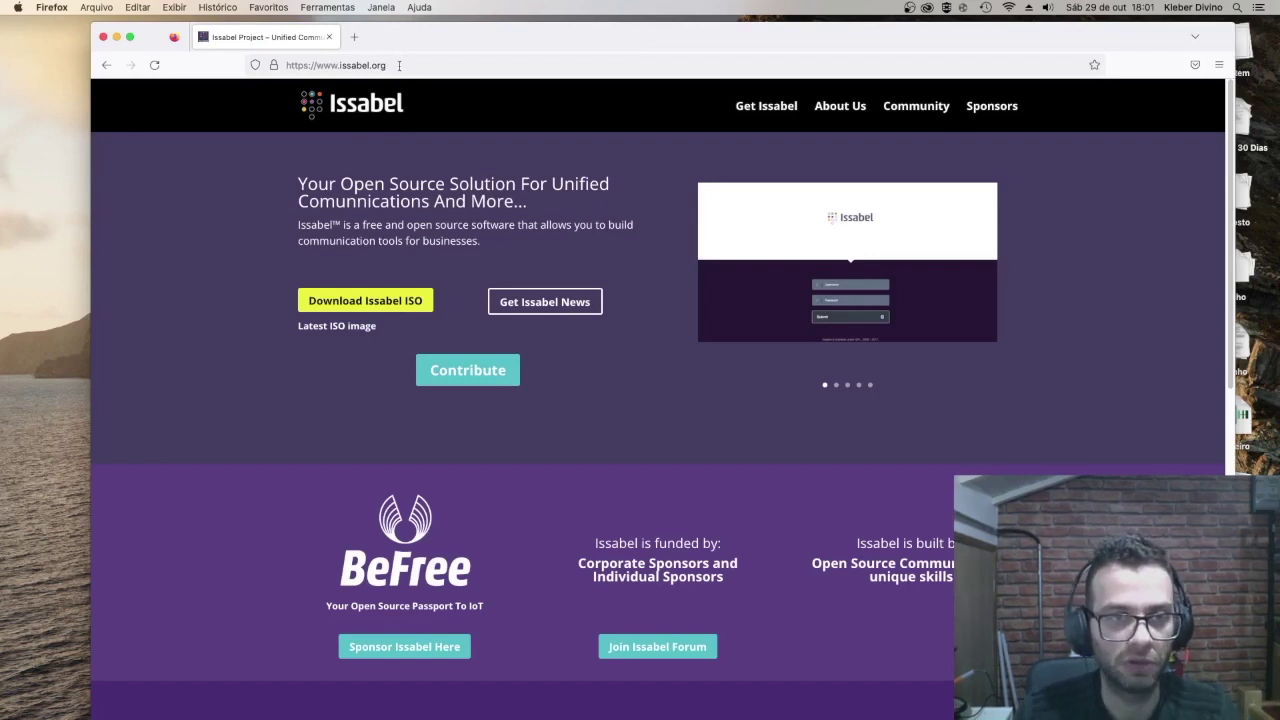
Step: Go to google.com and search for 'issabel'
left_click(399, 65)
type("google.com/")
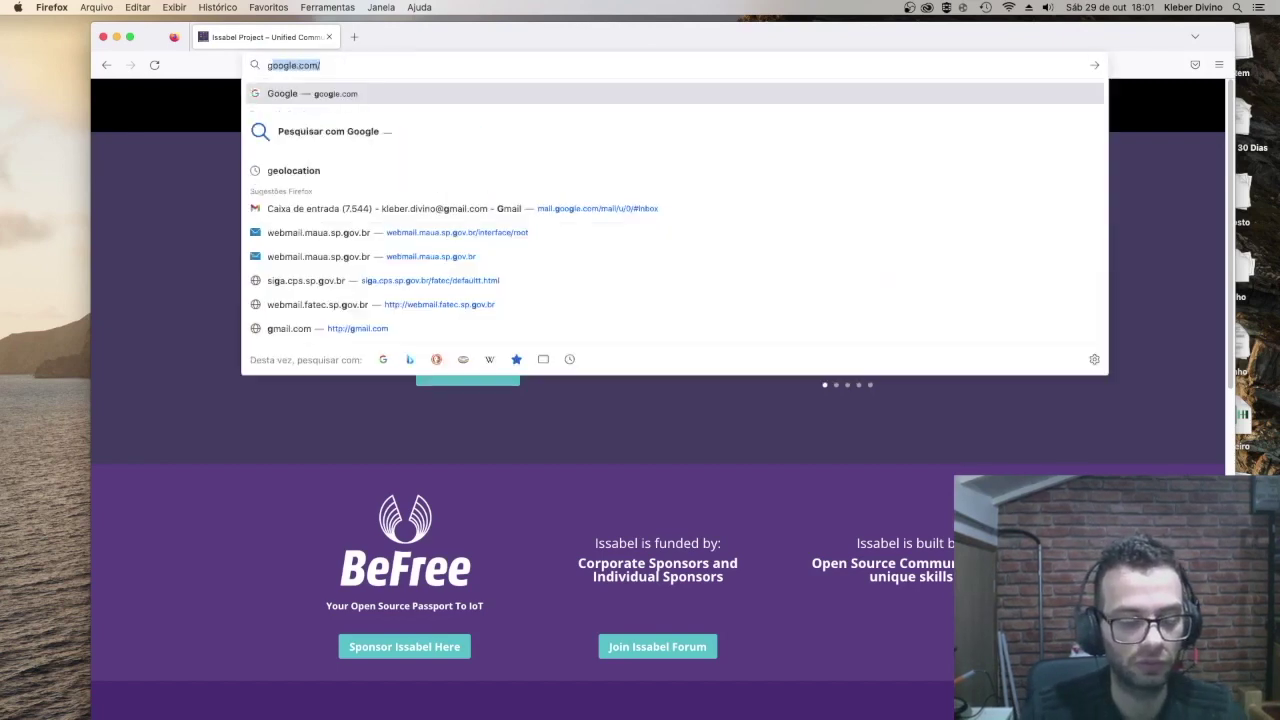
key("Return")
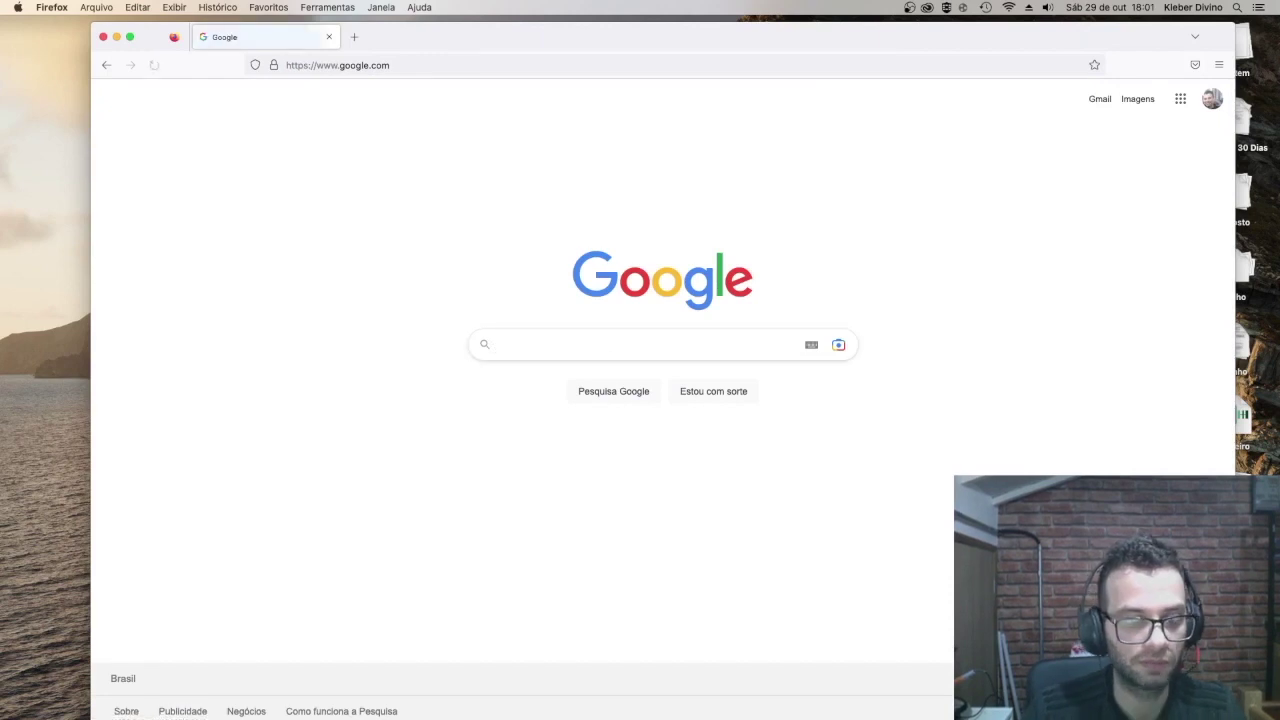
type("issabel")
key("Return")
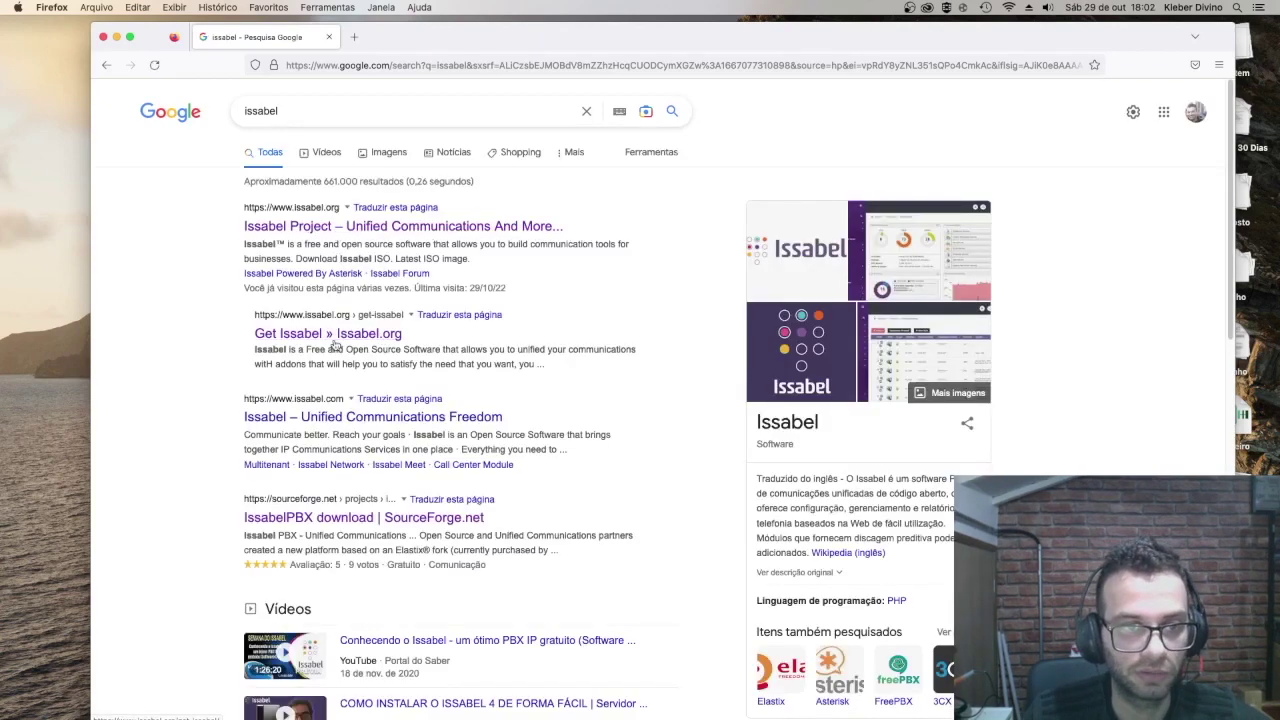
Step: Open the official issabel.org site and follow Download Issabel ISO to SourceForge
left_click(322, 231)
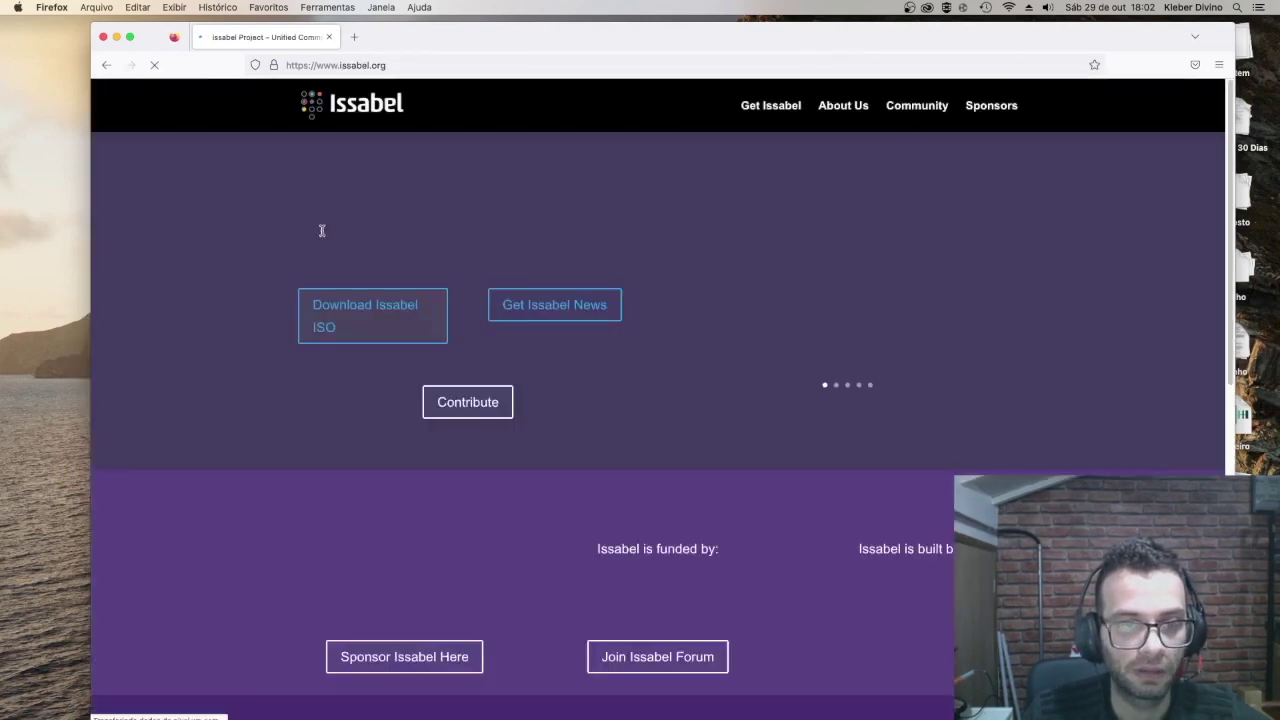
left_click(388, 302)
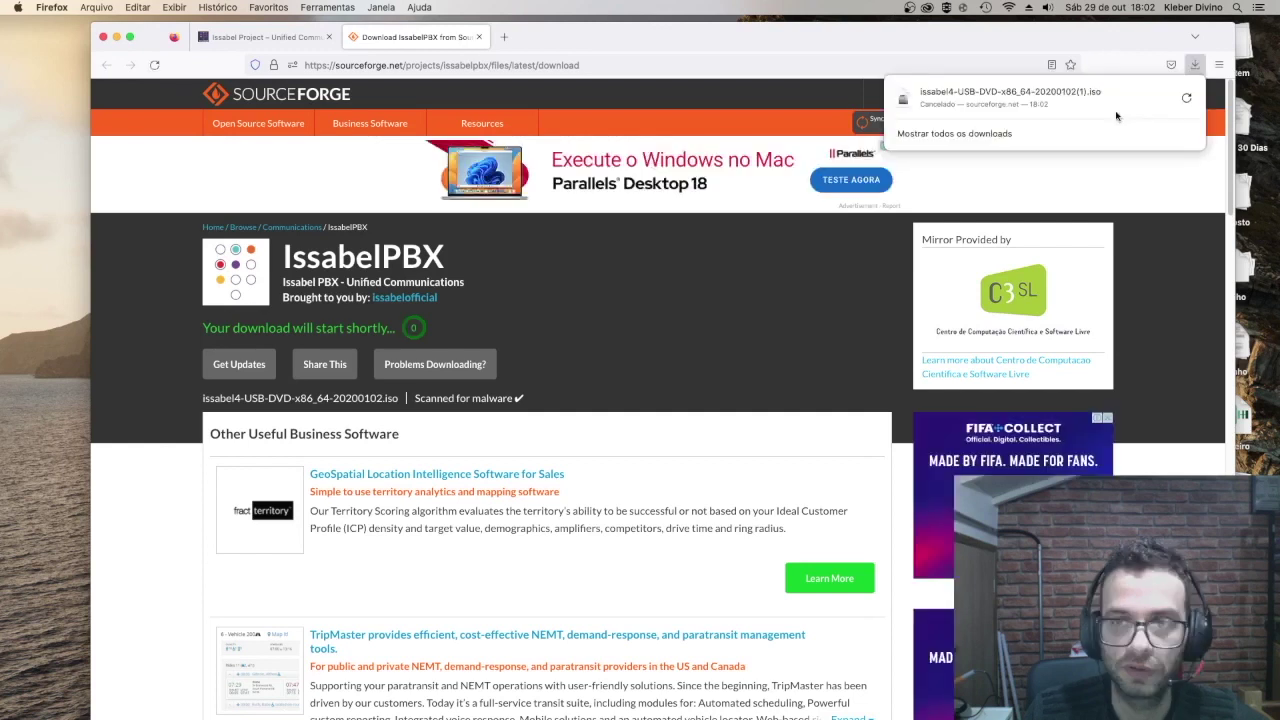
mouse_move(920, 690)
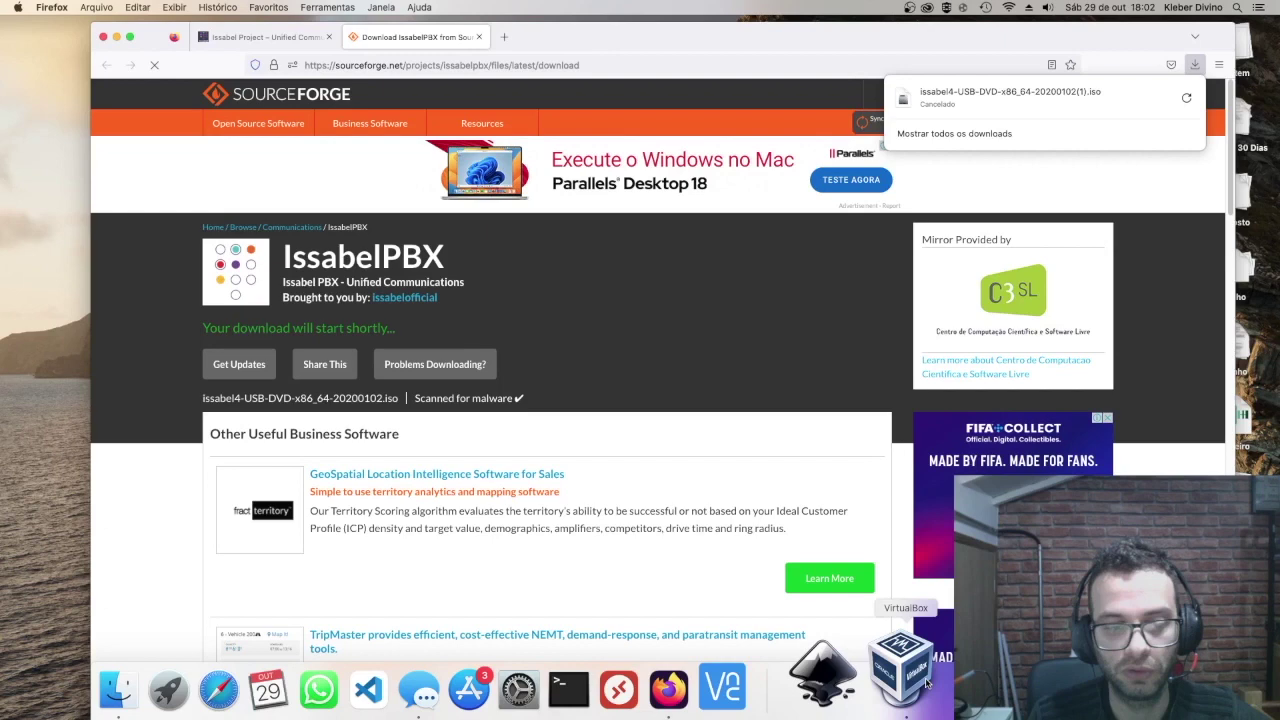
Step: Create VM 'issabel2022' with 2048 MB memory and an 8 GB dynamically allocated VDI disk
left_click(906, 675)
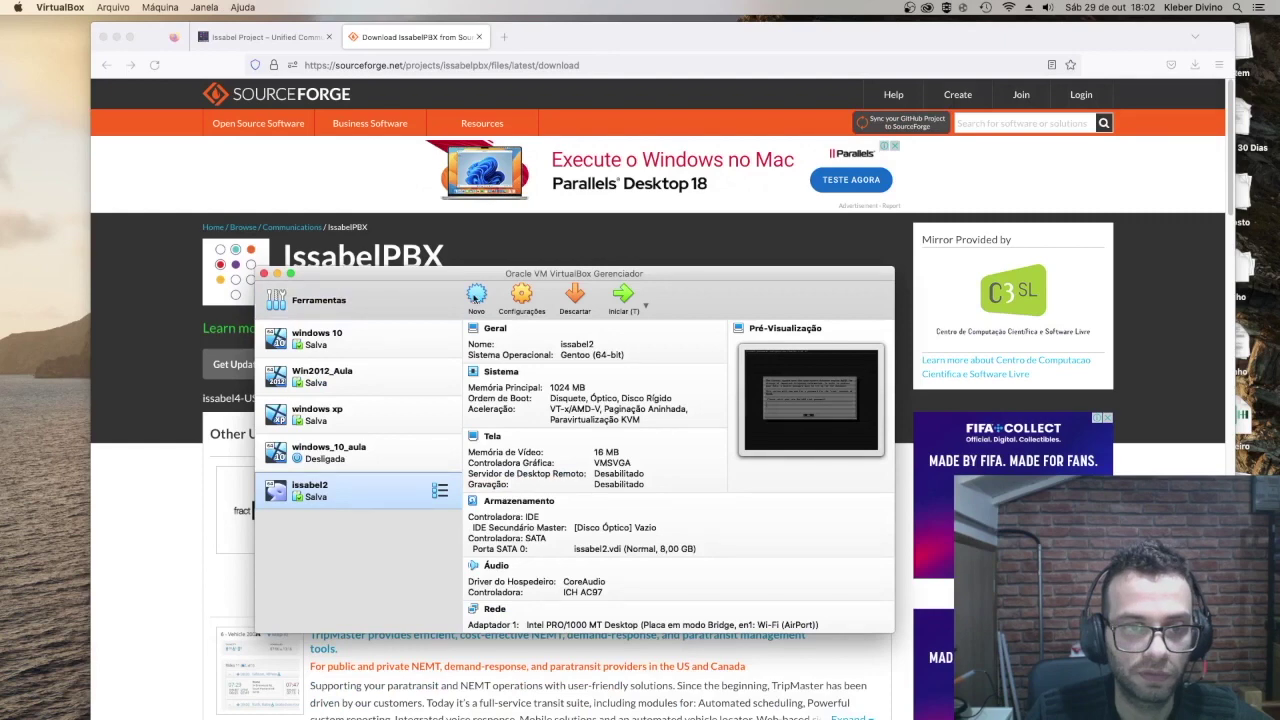
left_click(476, 296)
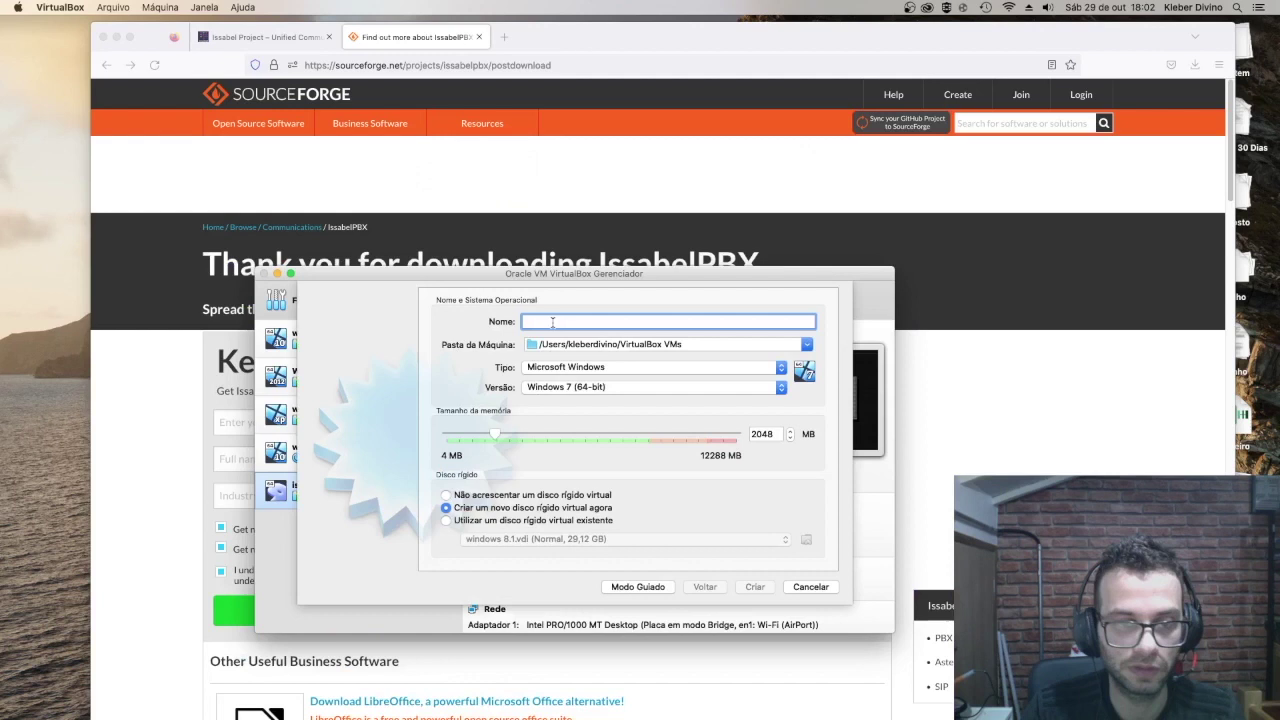
type("issa")
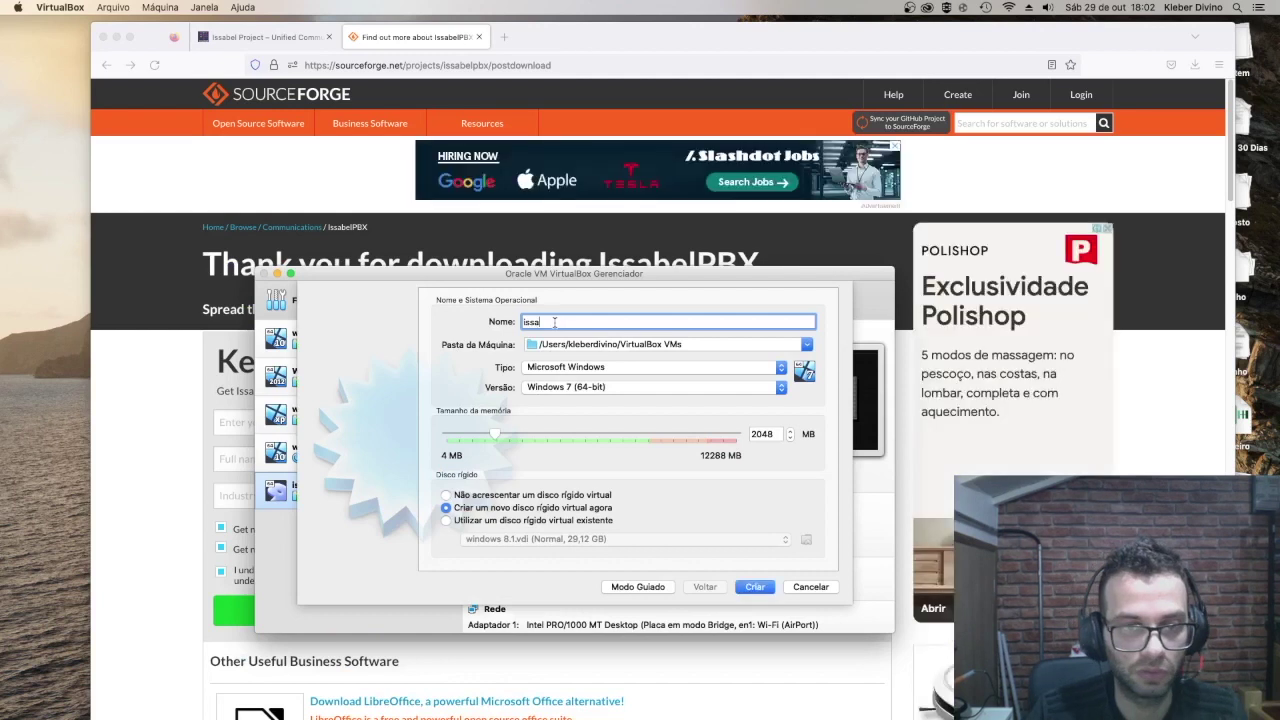
type("bel")
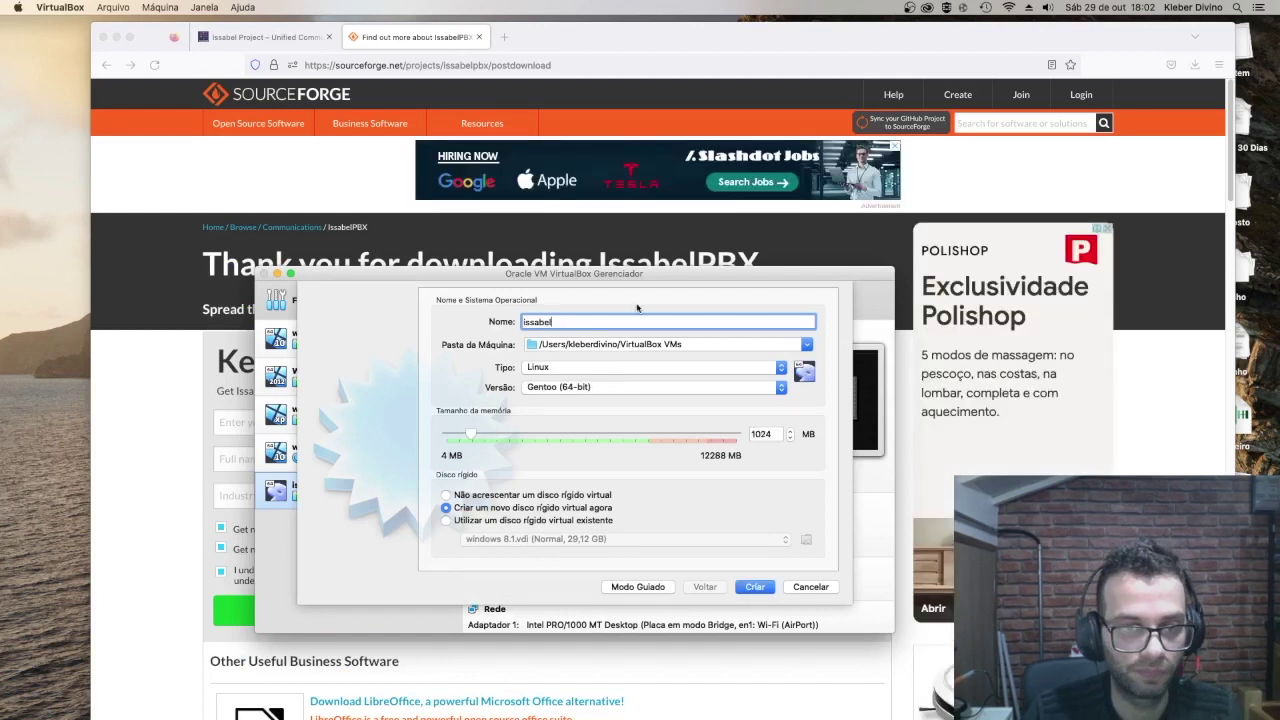
type("2022")
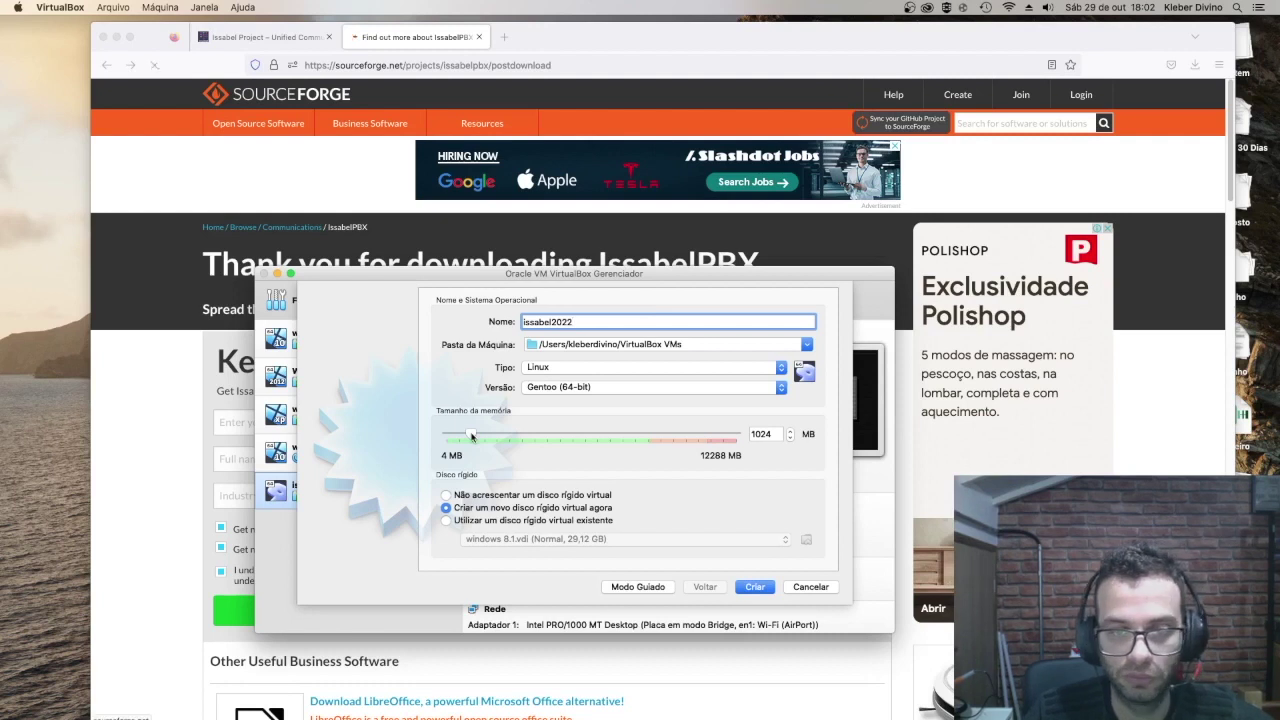
left_click_drag(471, 436, 496, 436)
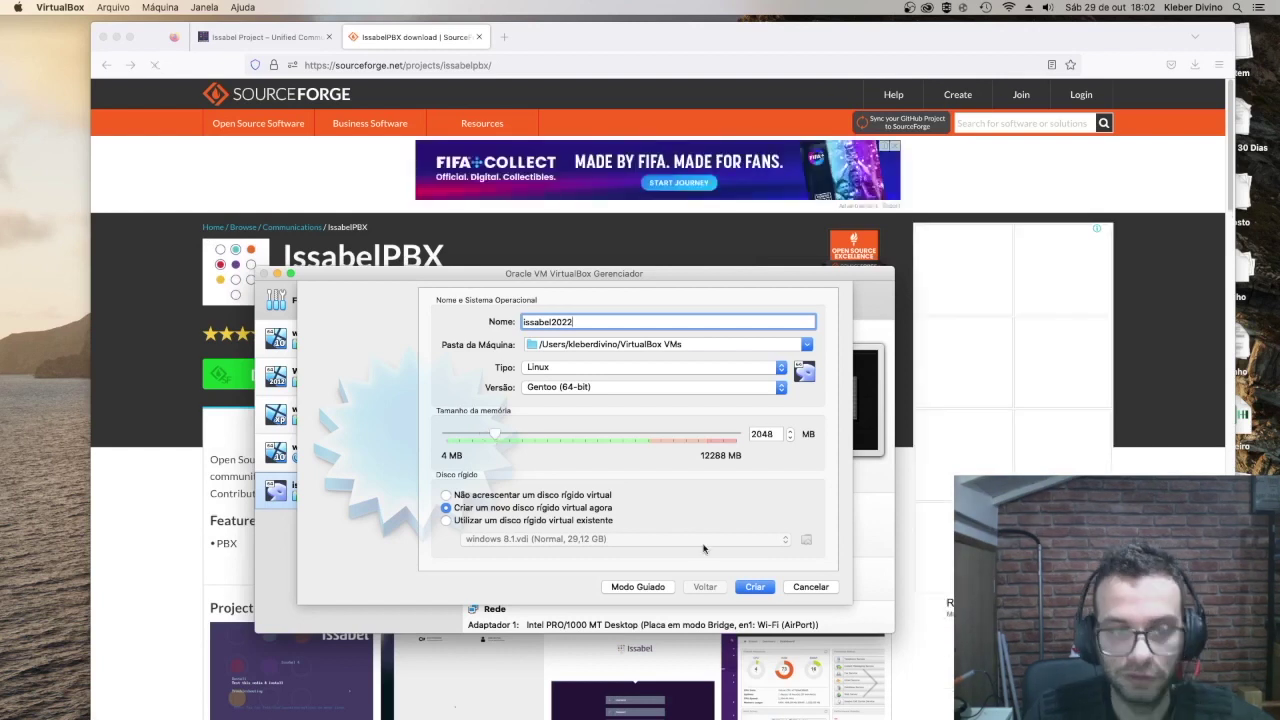
left_click(752, 588)
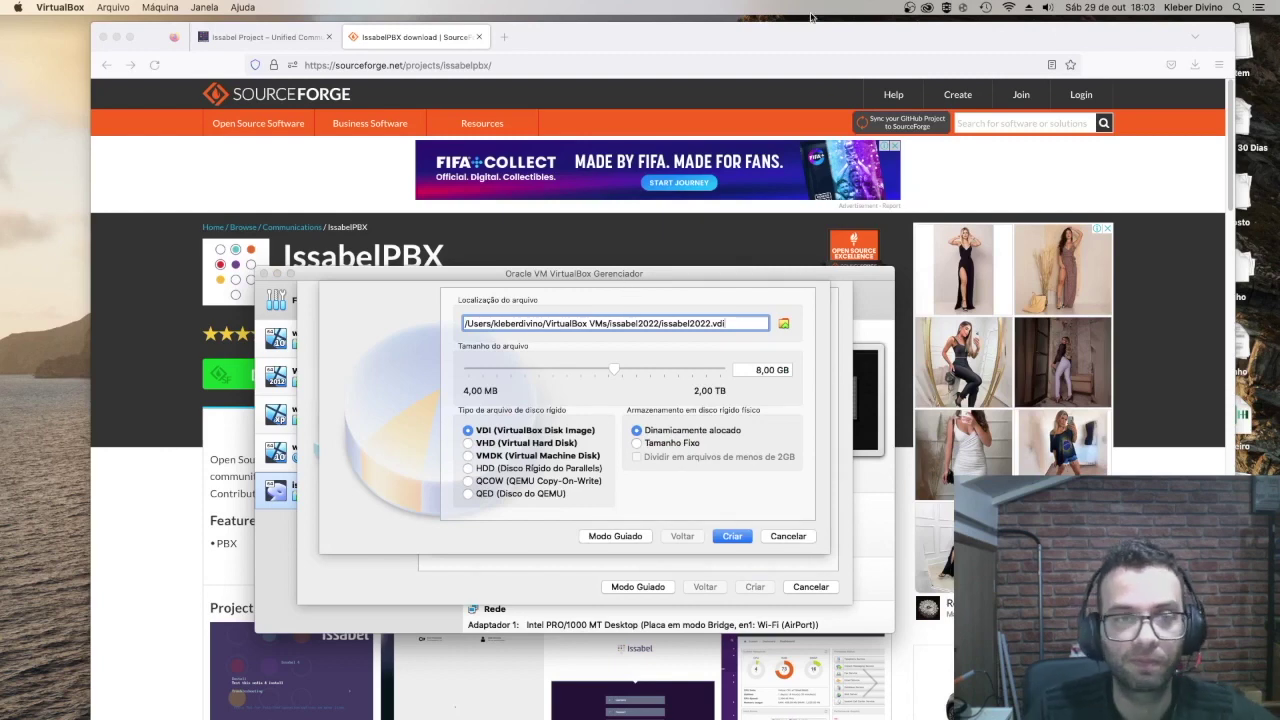
left_click(116, 37)
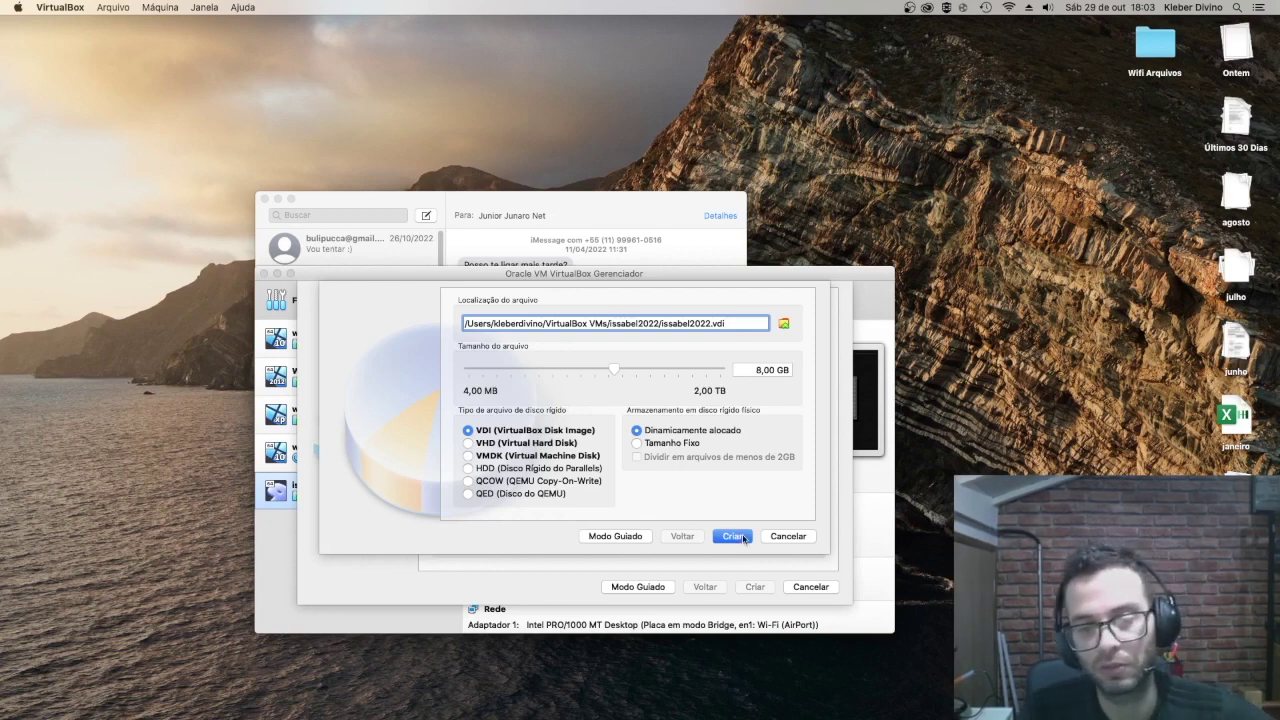
left_click(735, 536)
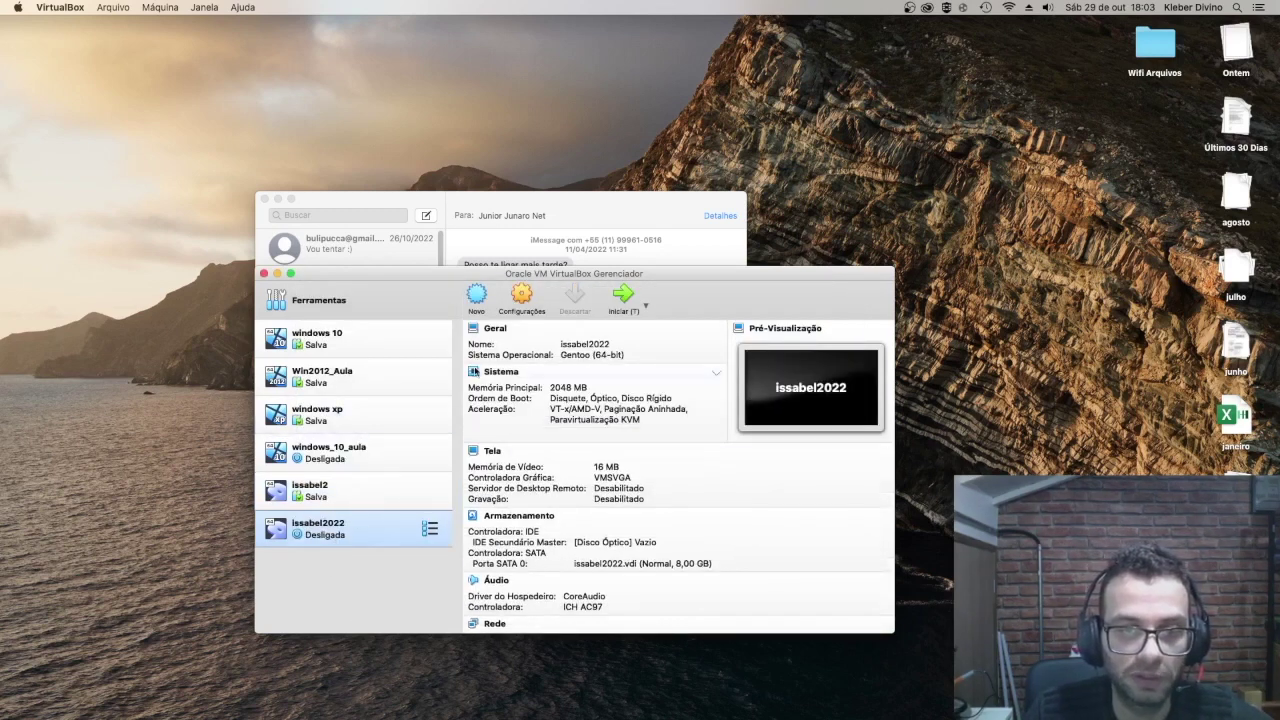
Step: Attach issabel2022's network adapter in bridged mode
left_click(518, 311)
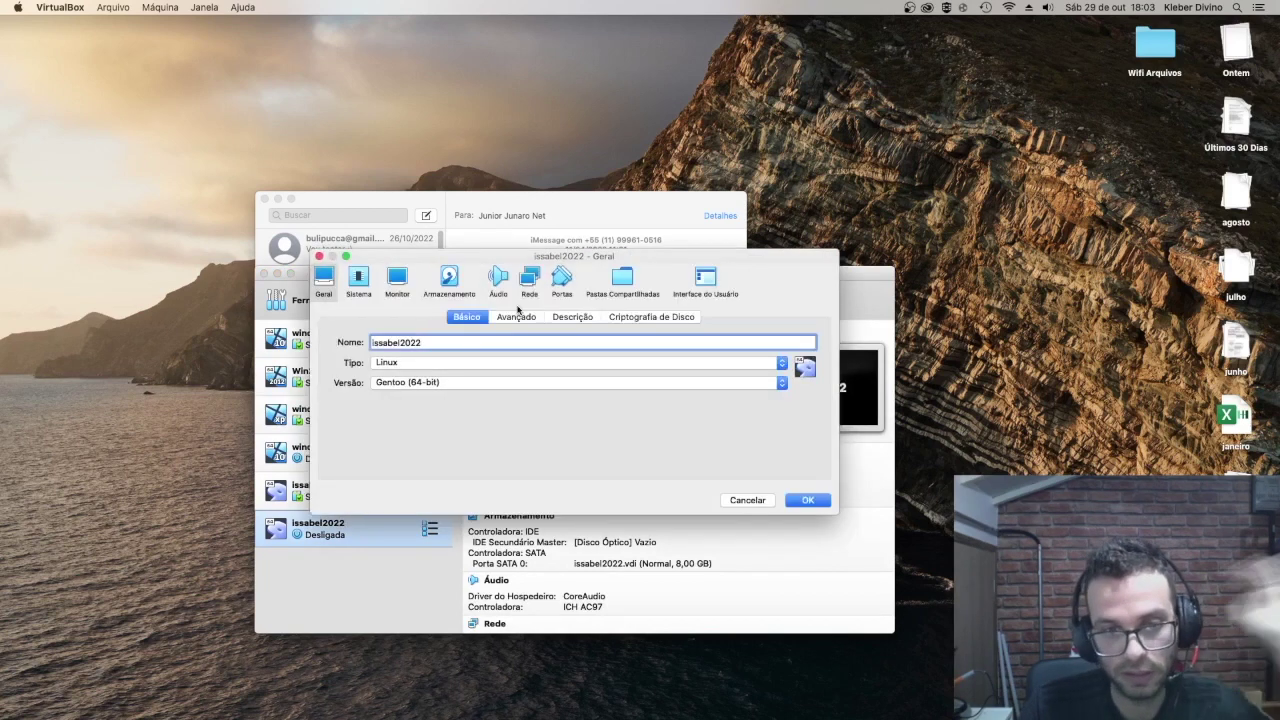
left_click(523, 285)
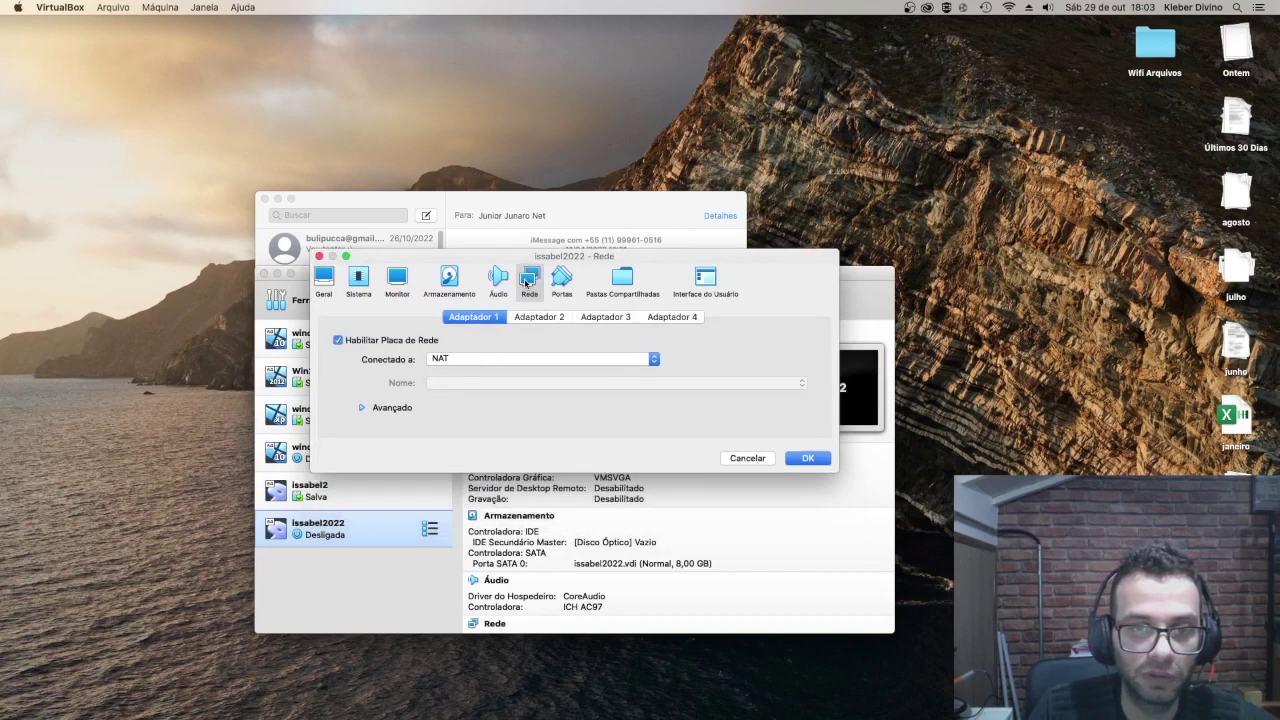
left_click(653, 360)
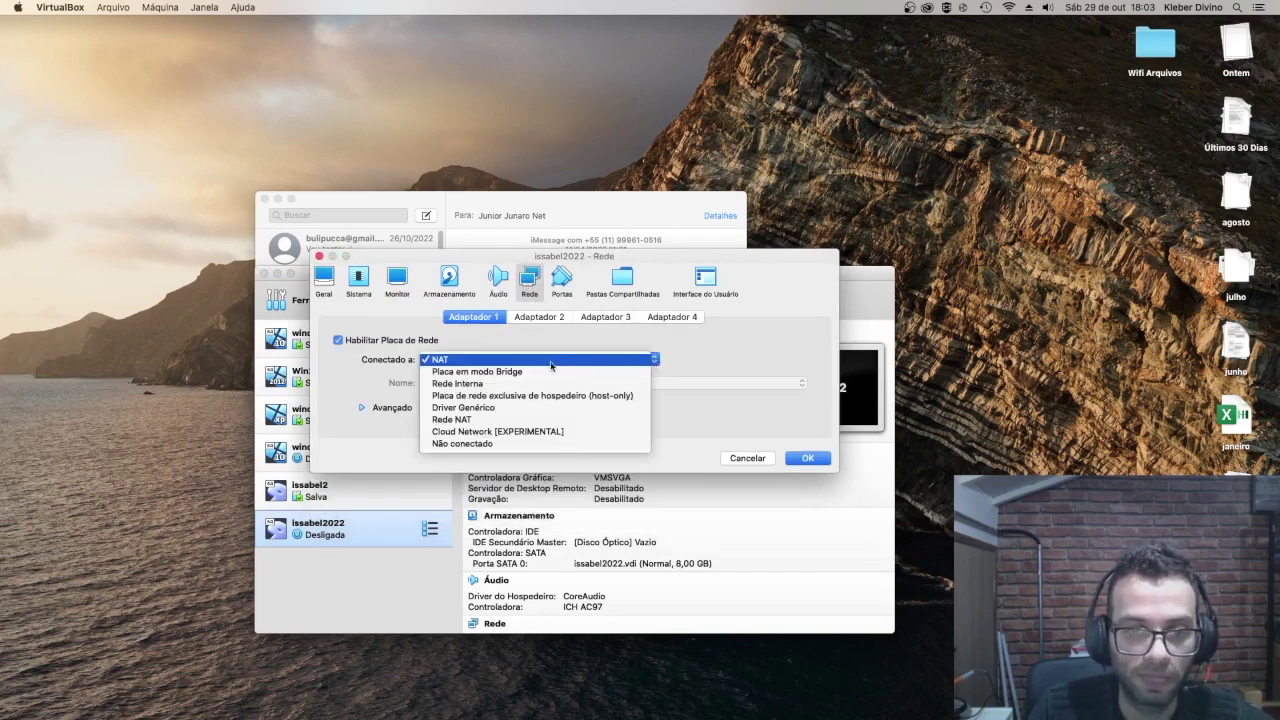
left_click(502, 372)
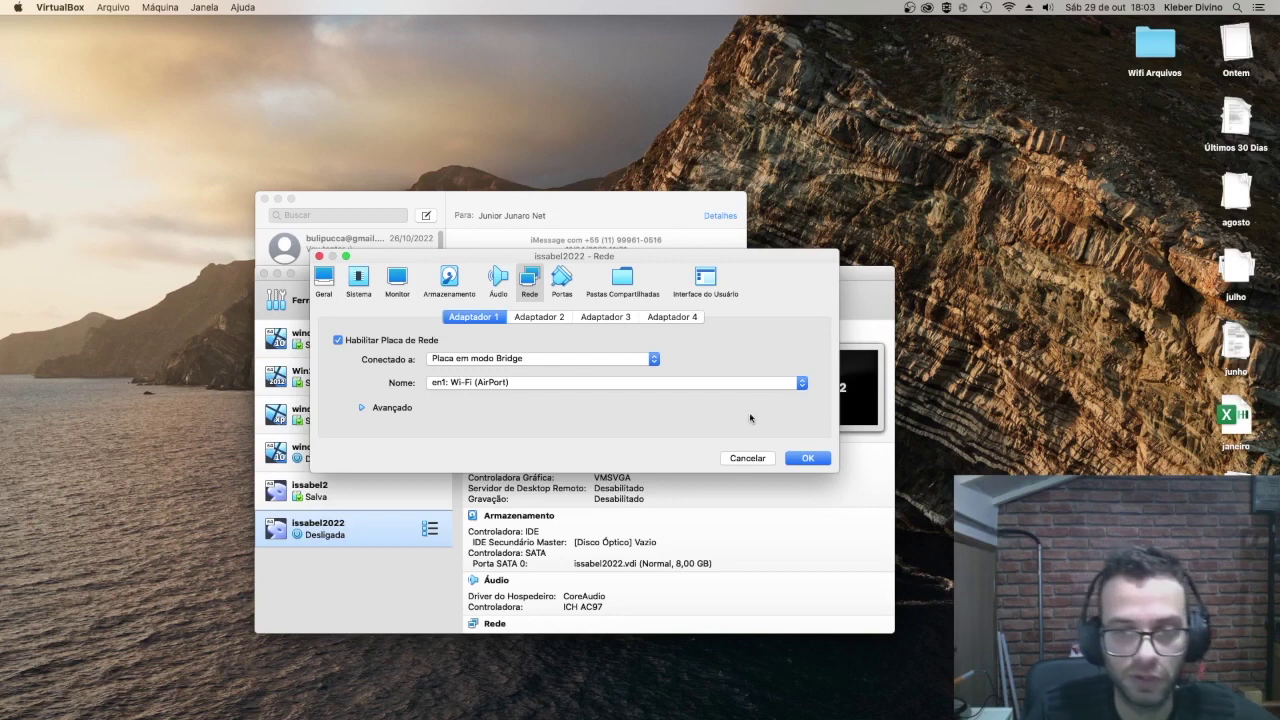
Step: Load issabel4-USB-DVD-x86_64-20180102.iso into the empty optical drive and save the settings
left_click(448, 283)
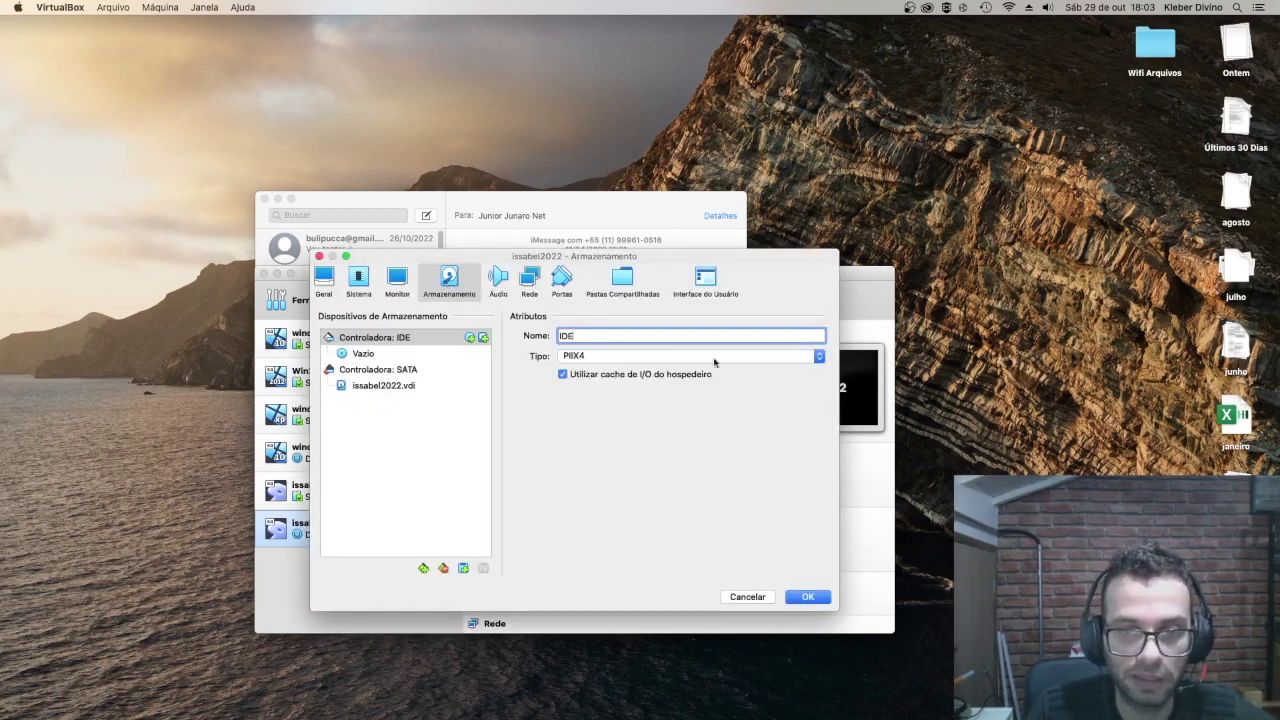
left_click(340, 356)
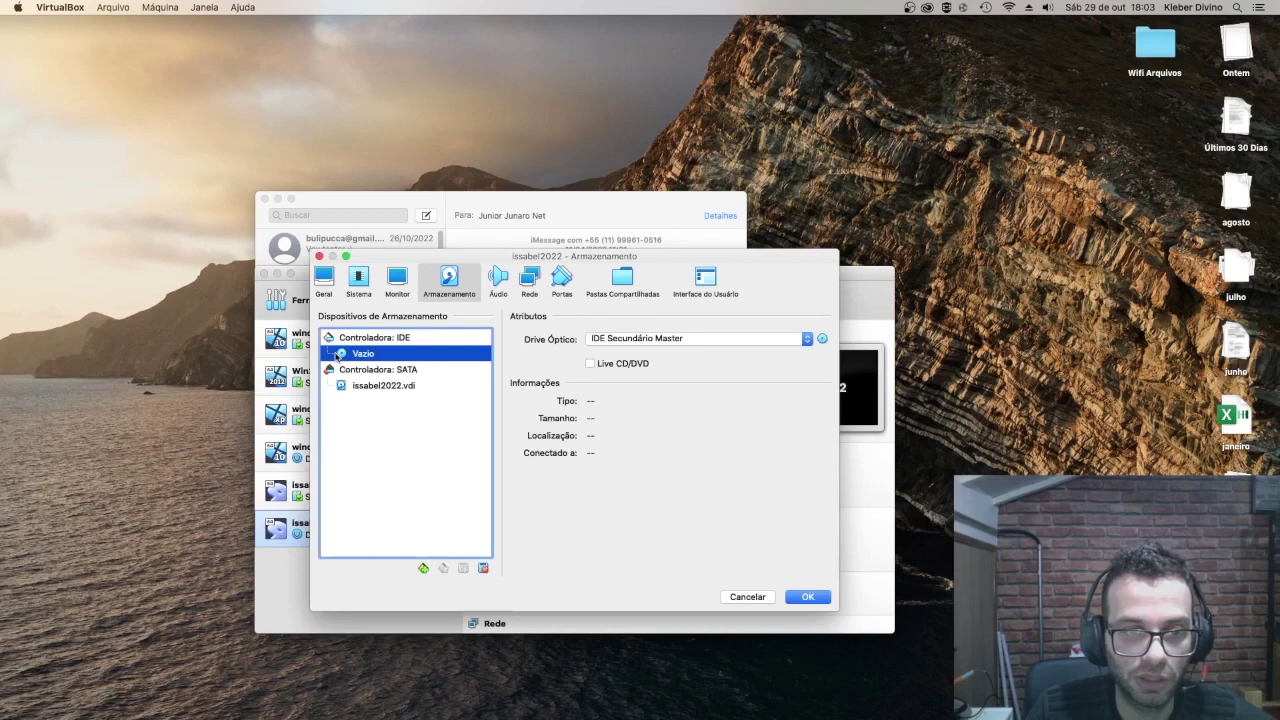
left_click(821, 340)
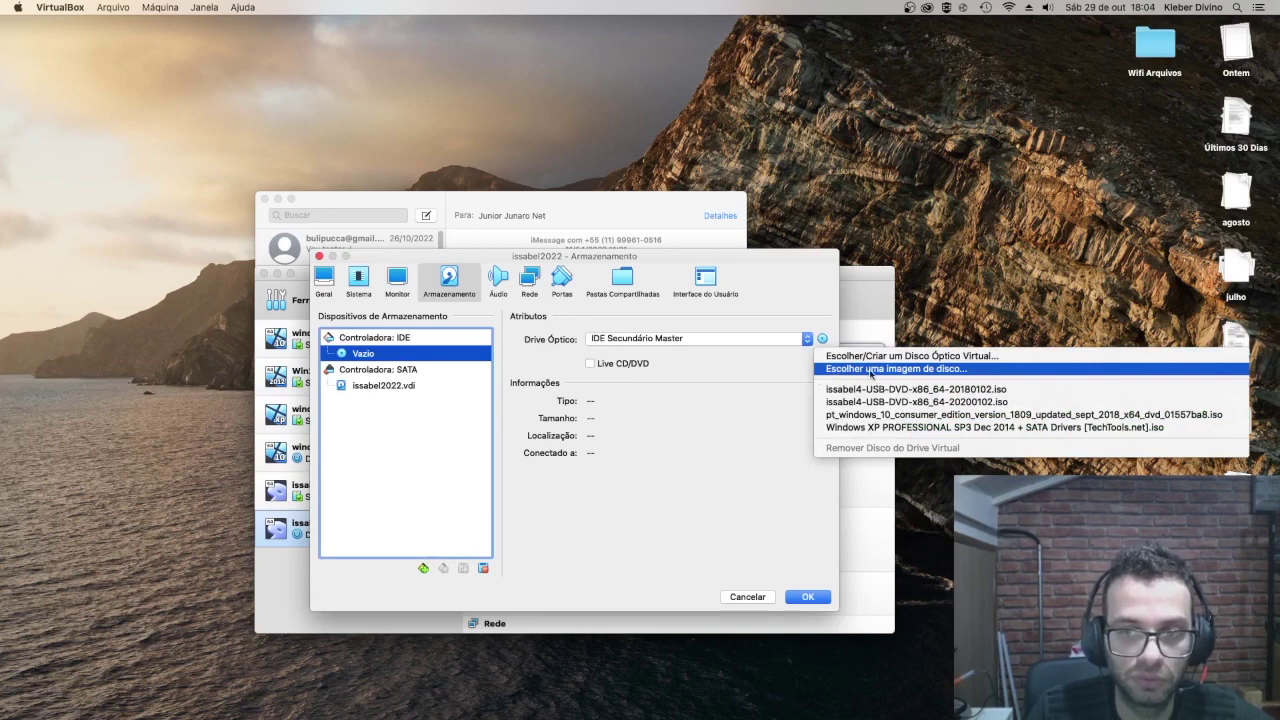
left_click(869, 369)
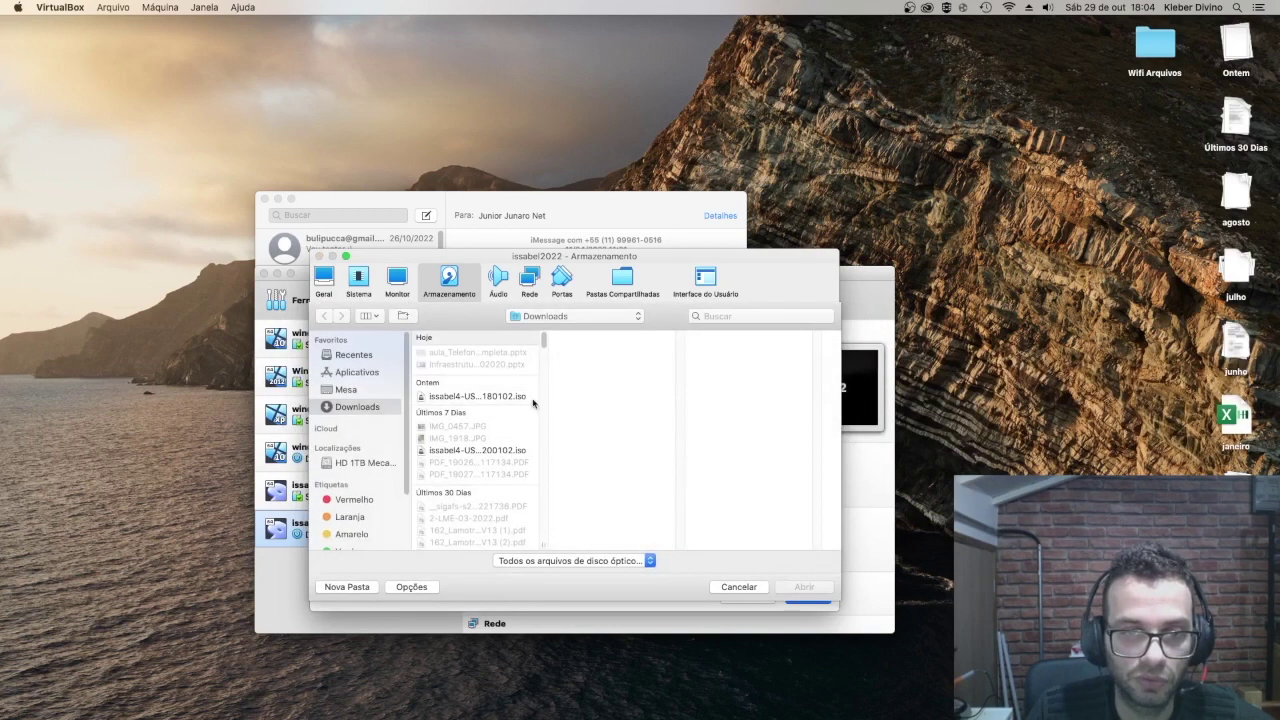
left_click(505, 398)
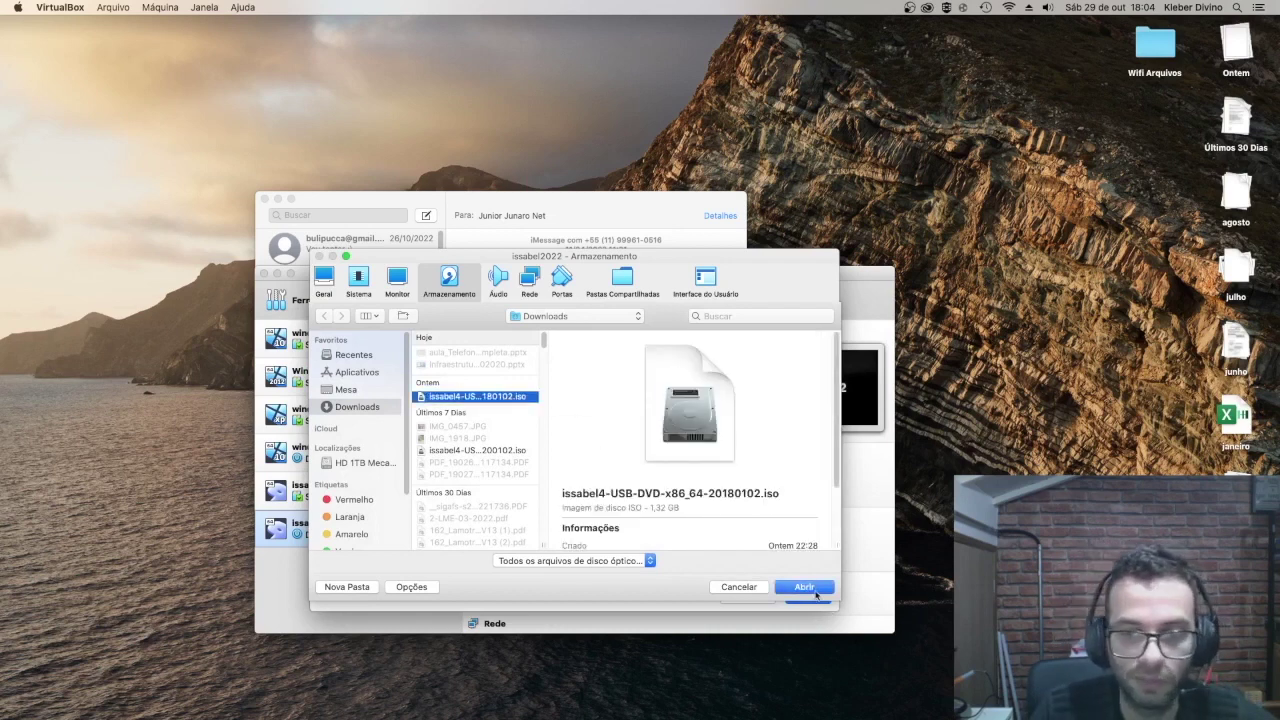
left_click(805, 587)
left_click(808, 596)
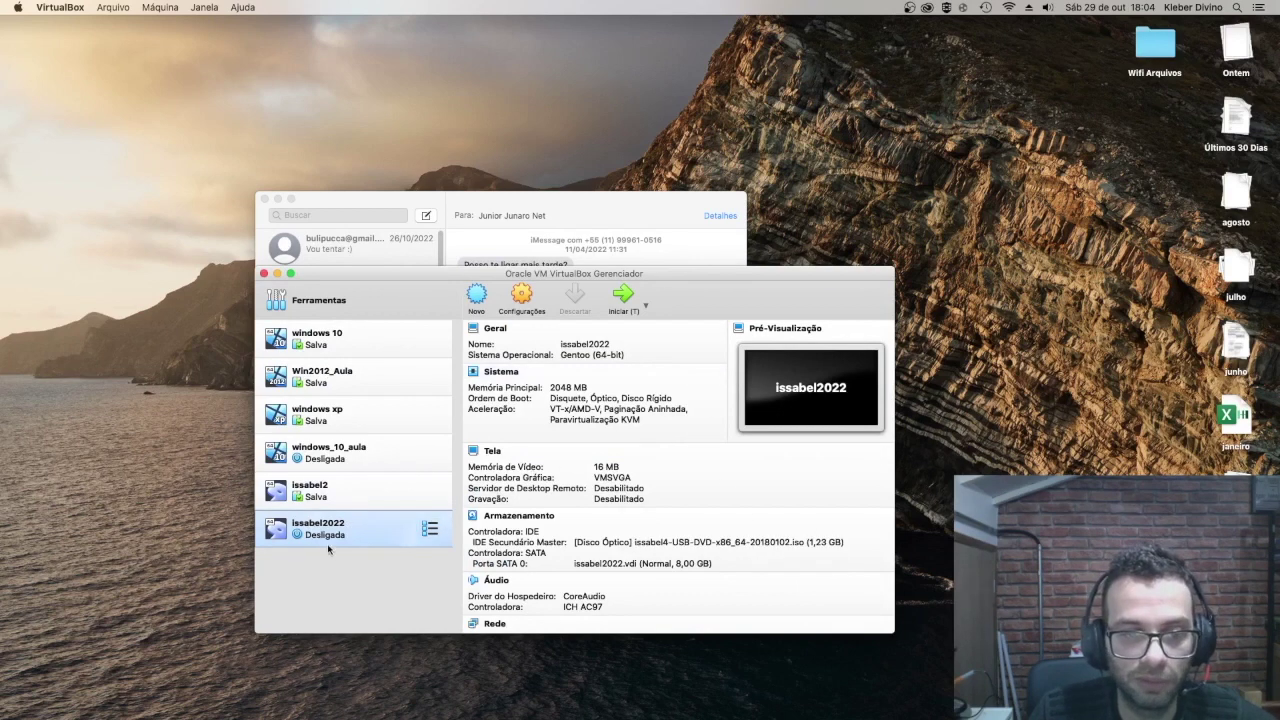
Step: Start issabel2022 from the ISO and boot the 'Install - Asterisk 11' menu option
left_click(623, 296)
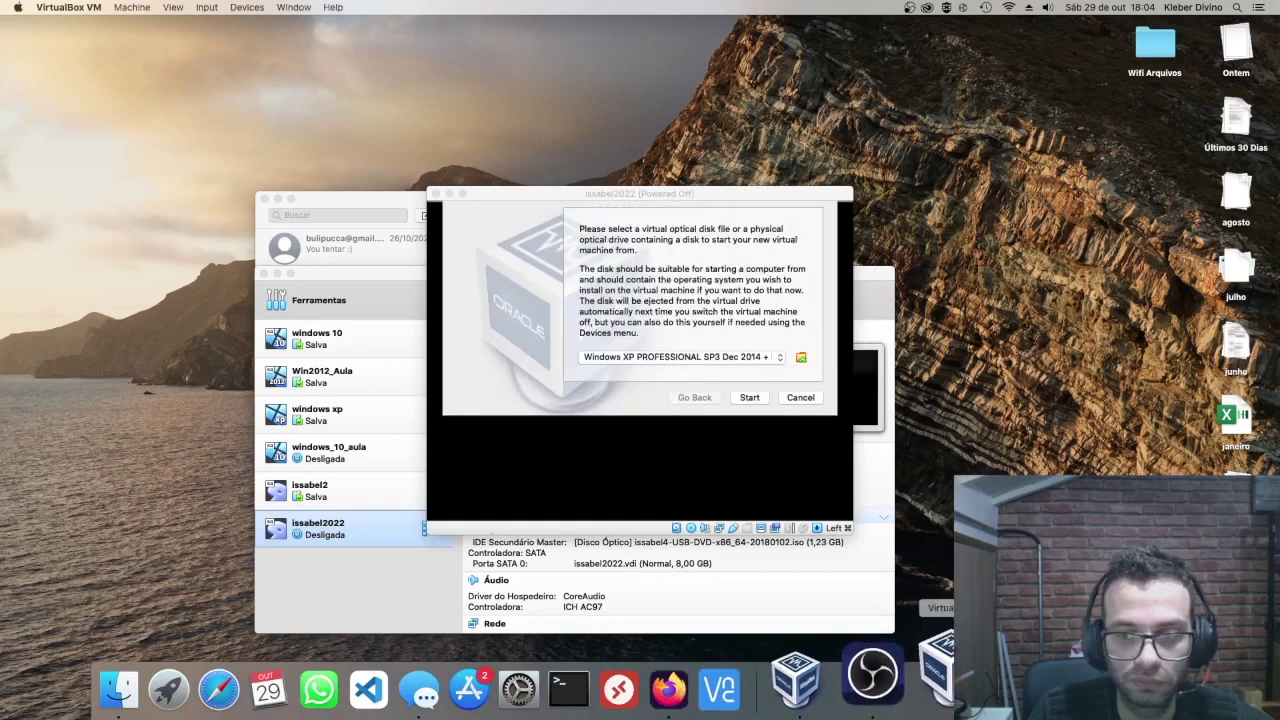
left_click(749, 397)
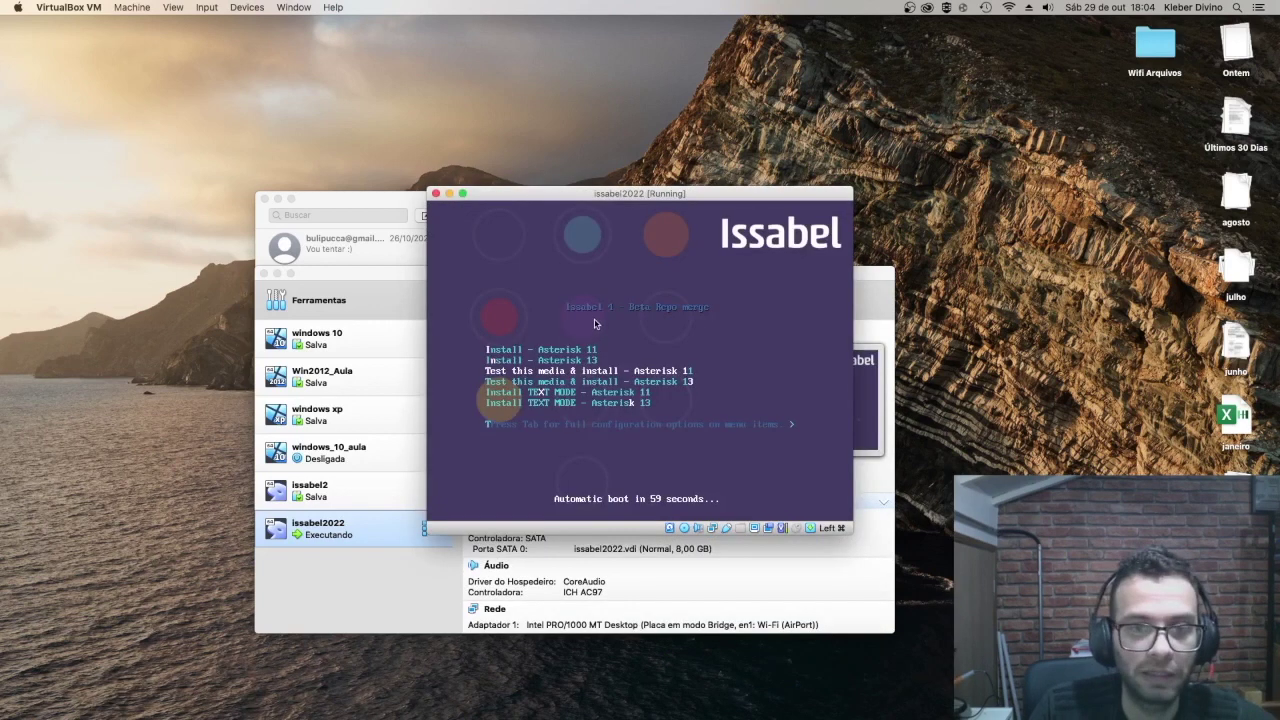
key("Up")
key("Up")
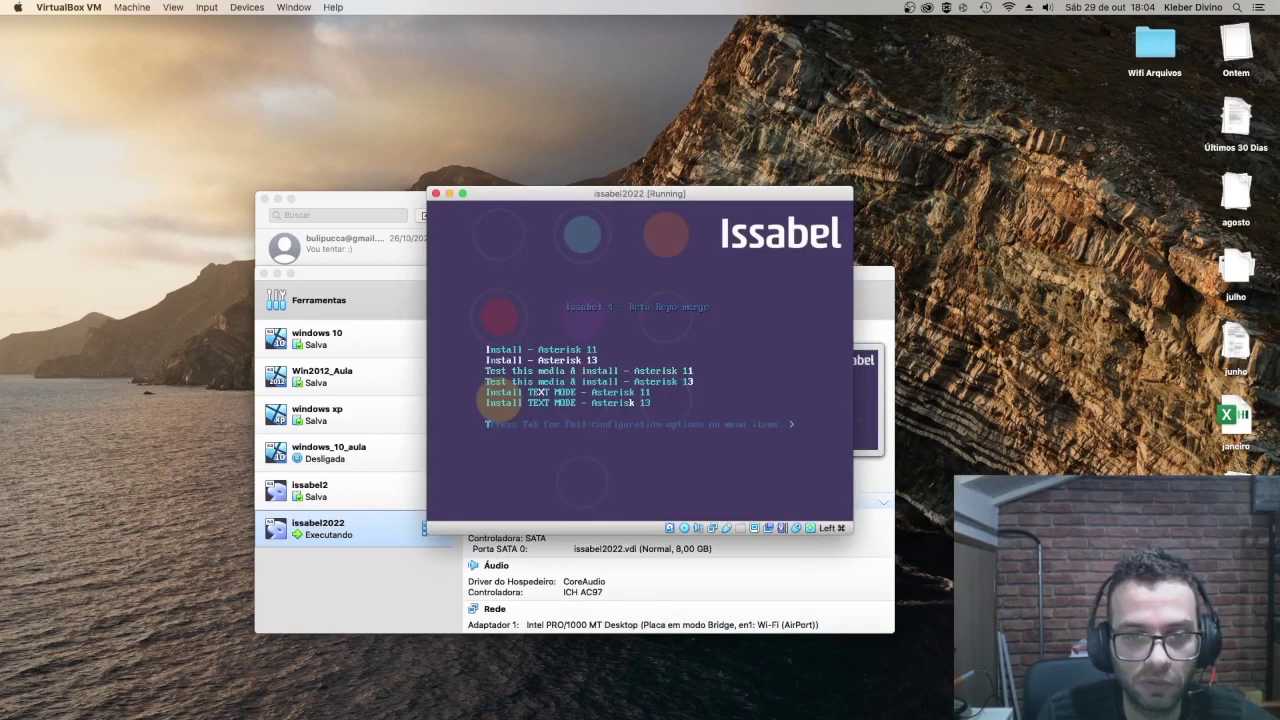
key("Down")
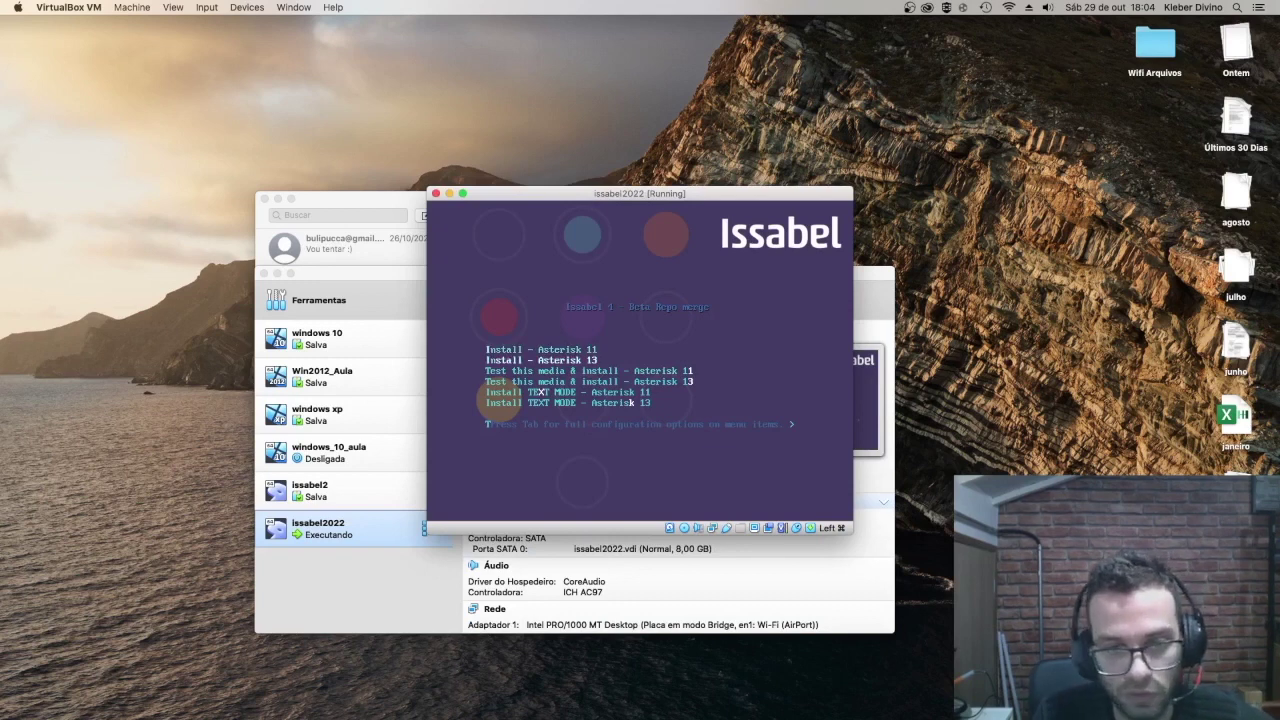
key("Up")
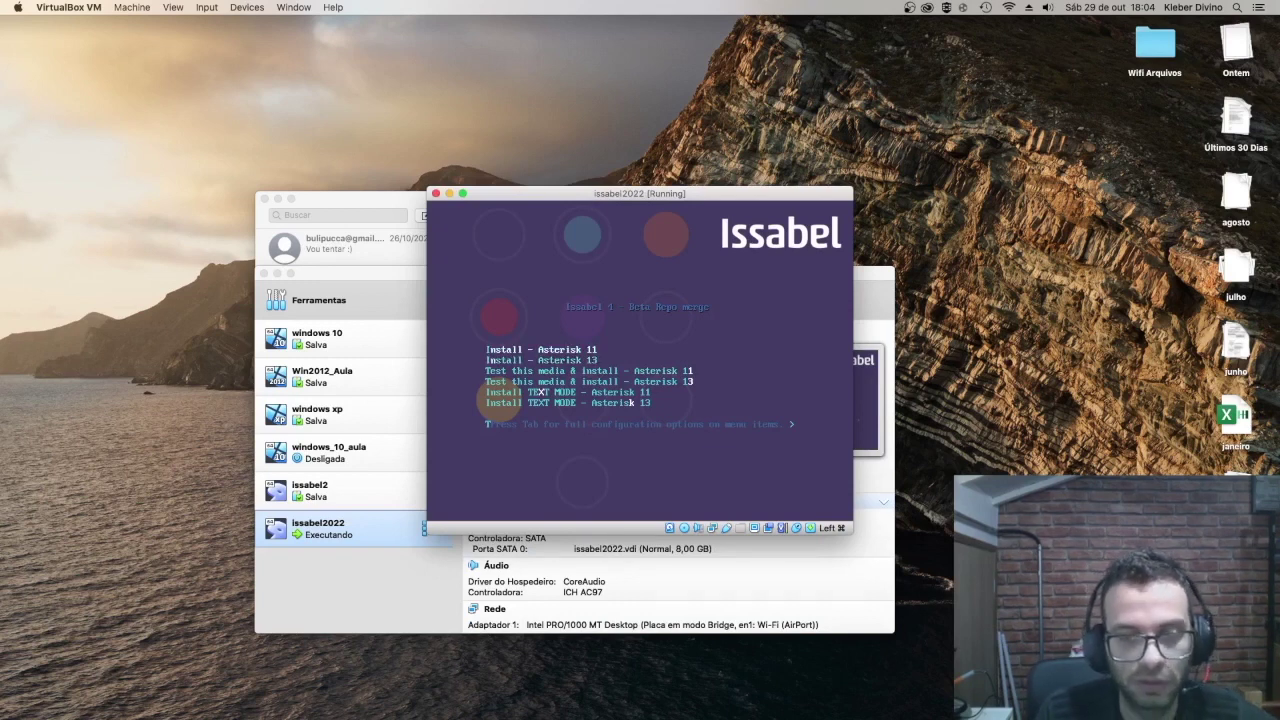
key("Down")
key("Up")
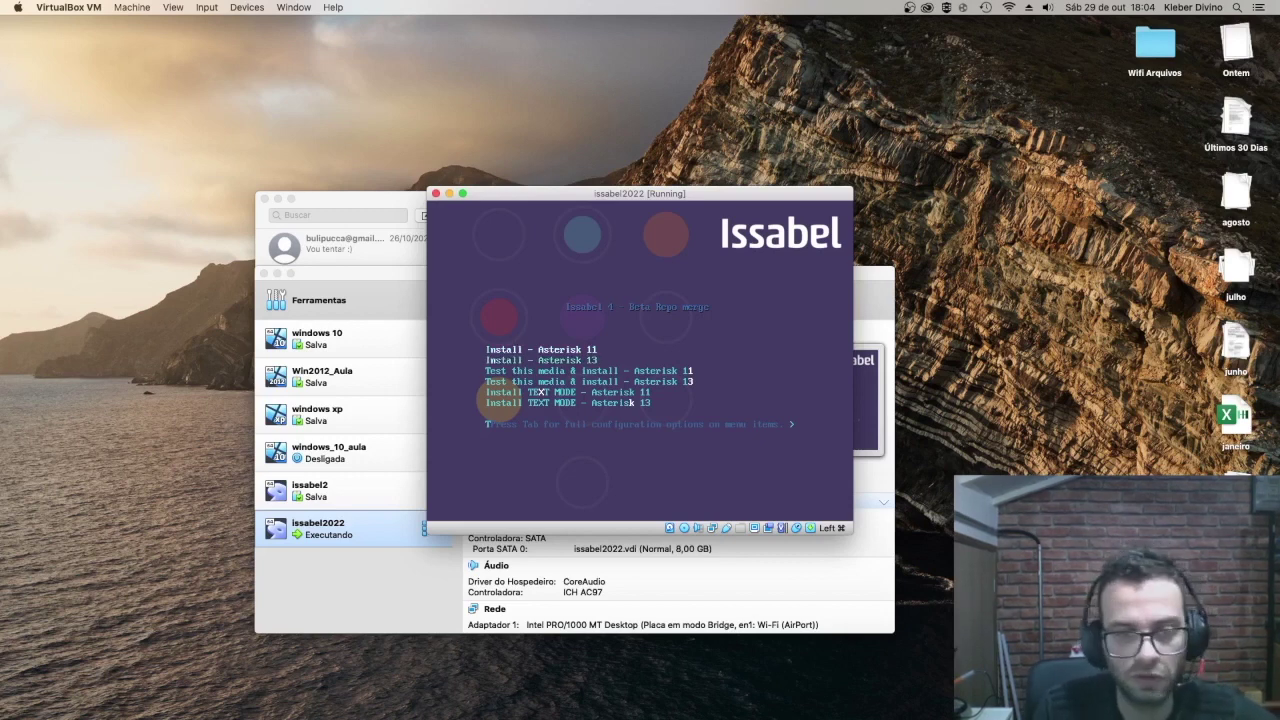
key("Return")
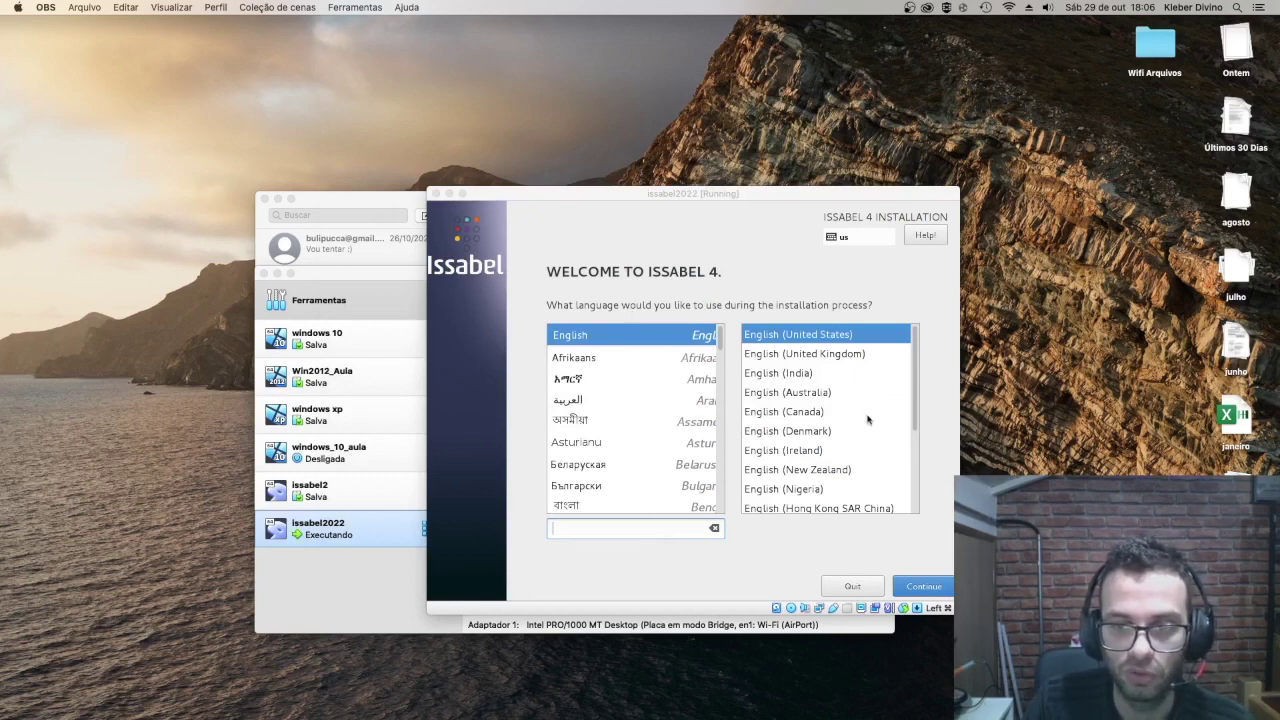
Step: Accept English (United States) as the language and bring the Installation Summary into view
left_click_drag(918, 424, 902, 316)
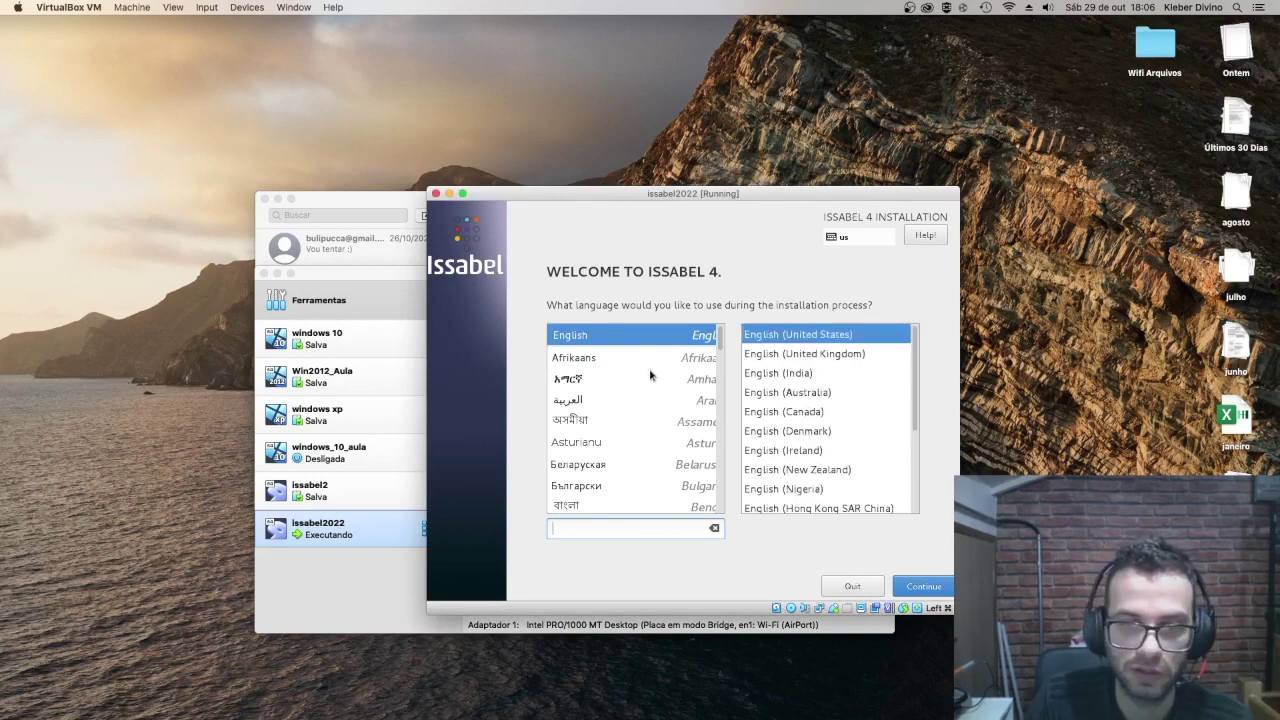
left_click(916, 588)
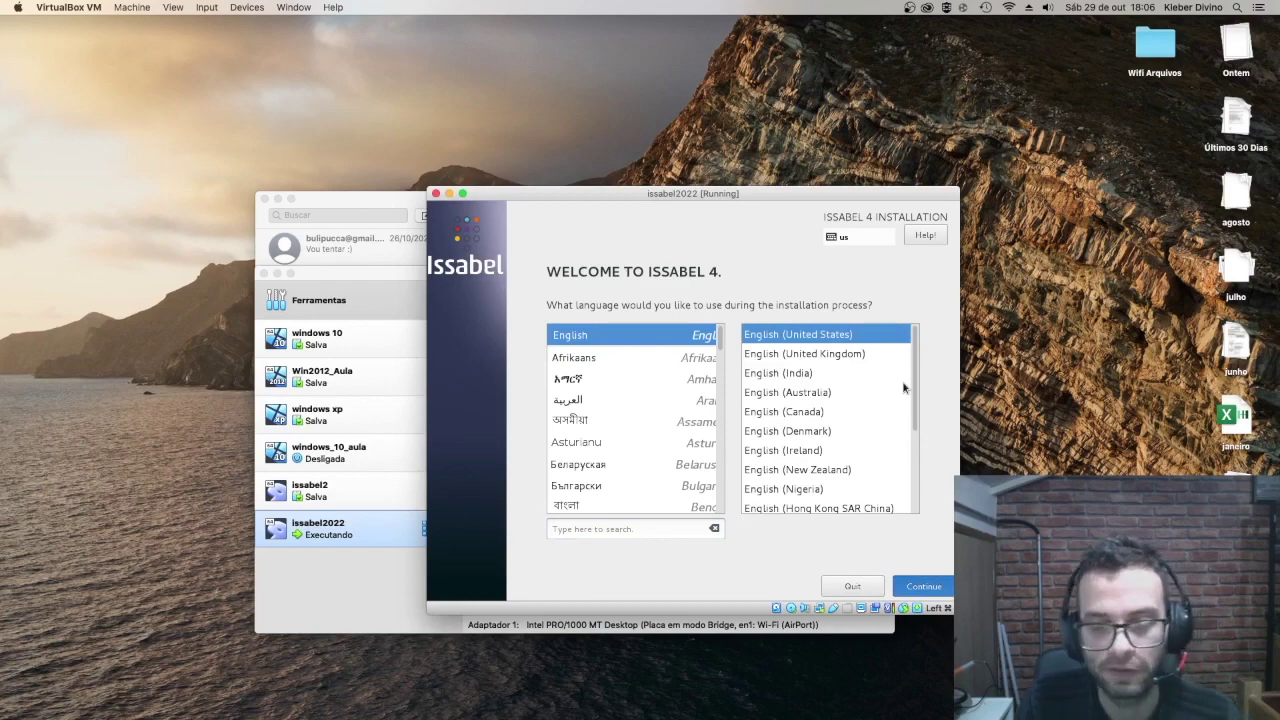
left_click_drag(748, 195, 740, 124)
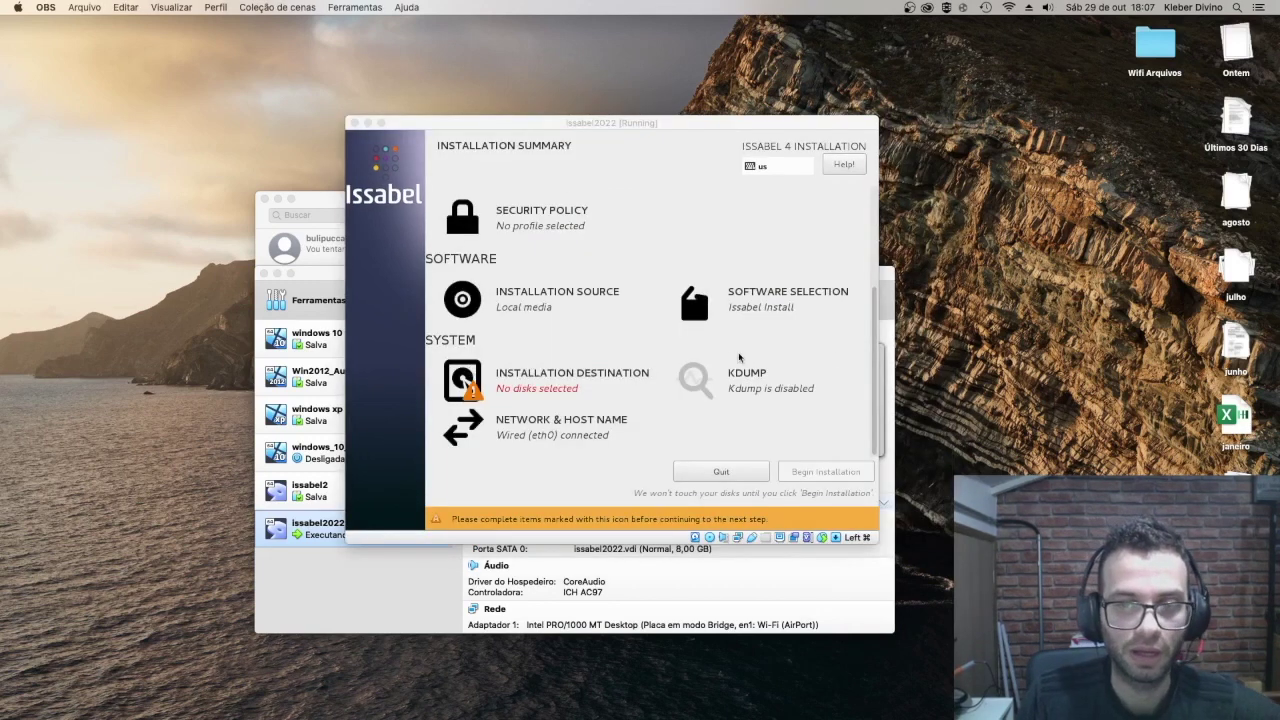
left_click_drag(874, 361, 870, 203)
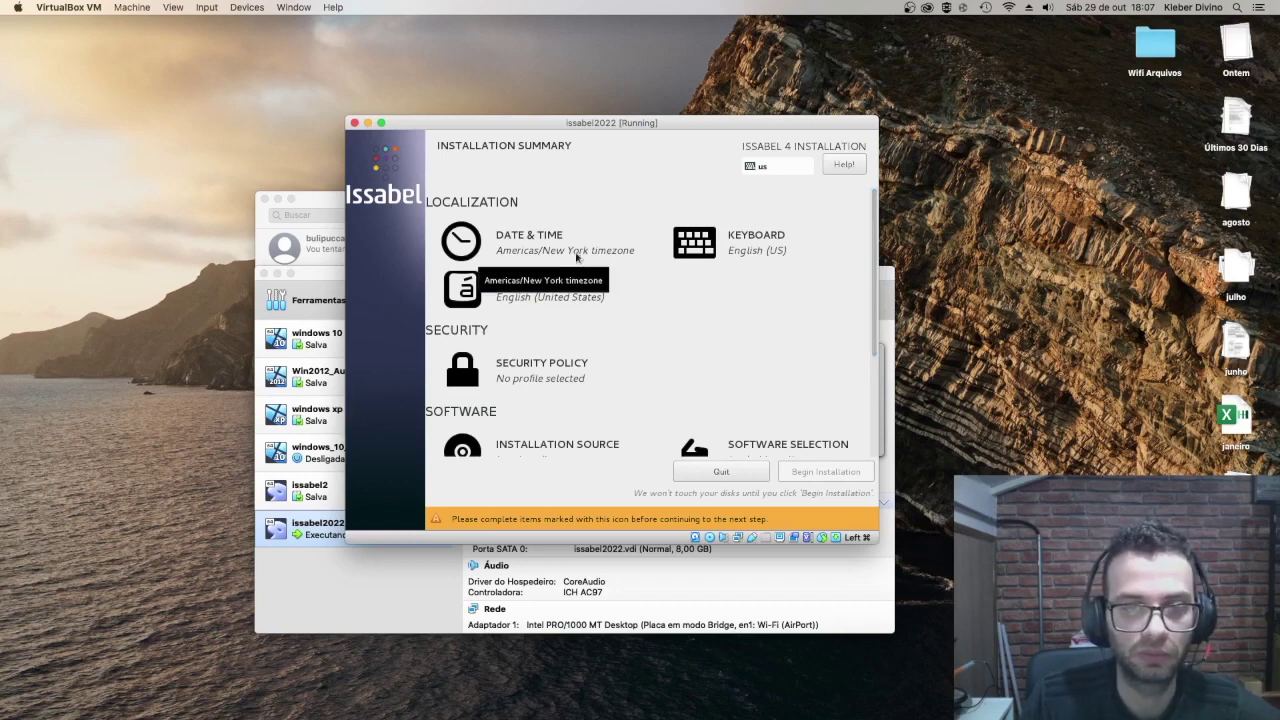
Step: In Date & Time, pick Sao Paulo on the map so the timezone is Americas/Sao Paulo
left_click(576, 257)
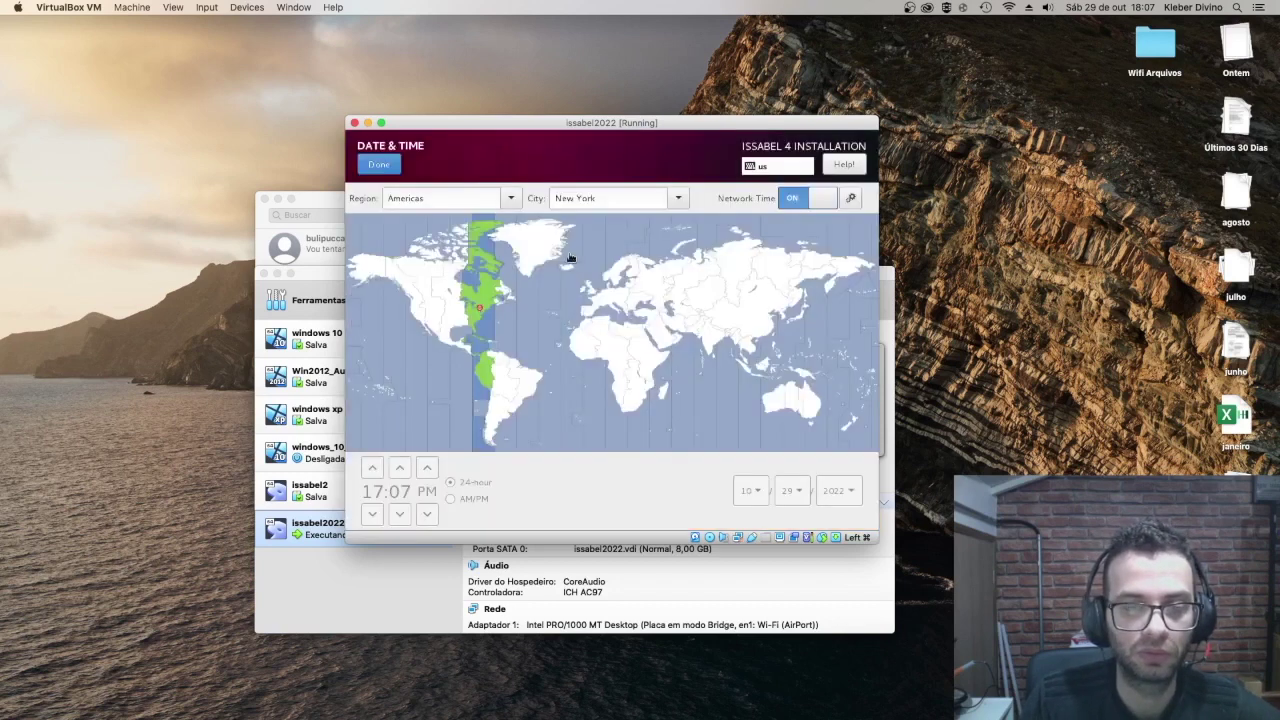
left_click(518, 386)
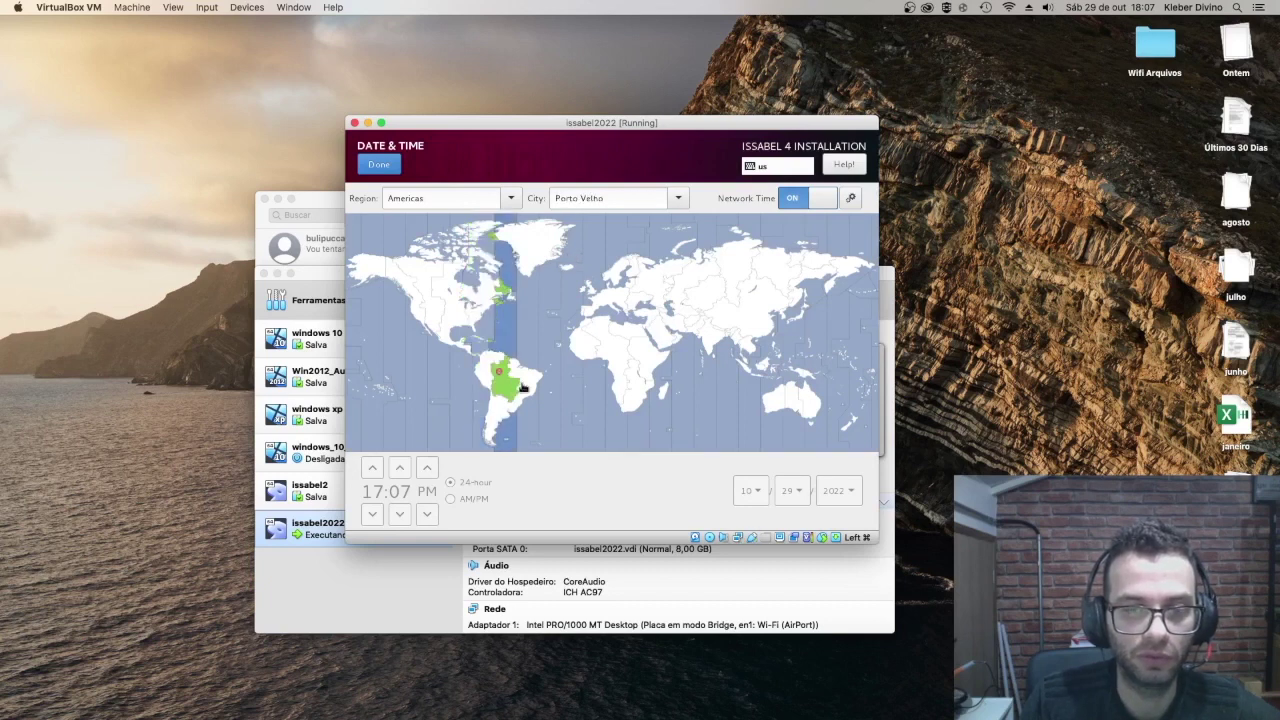
left_click(522, 388)
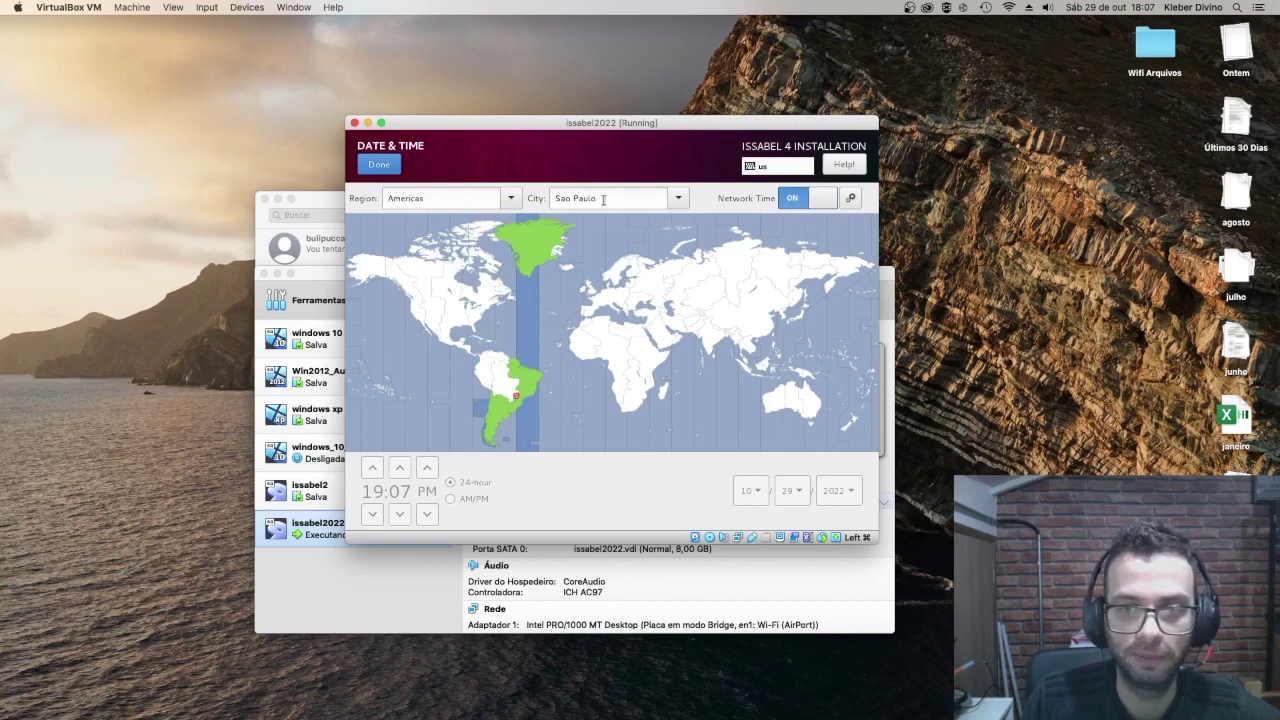
left_click(514, 388)
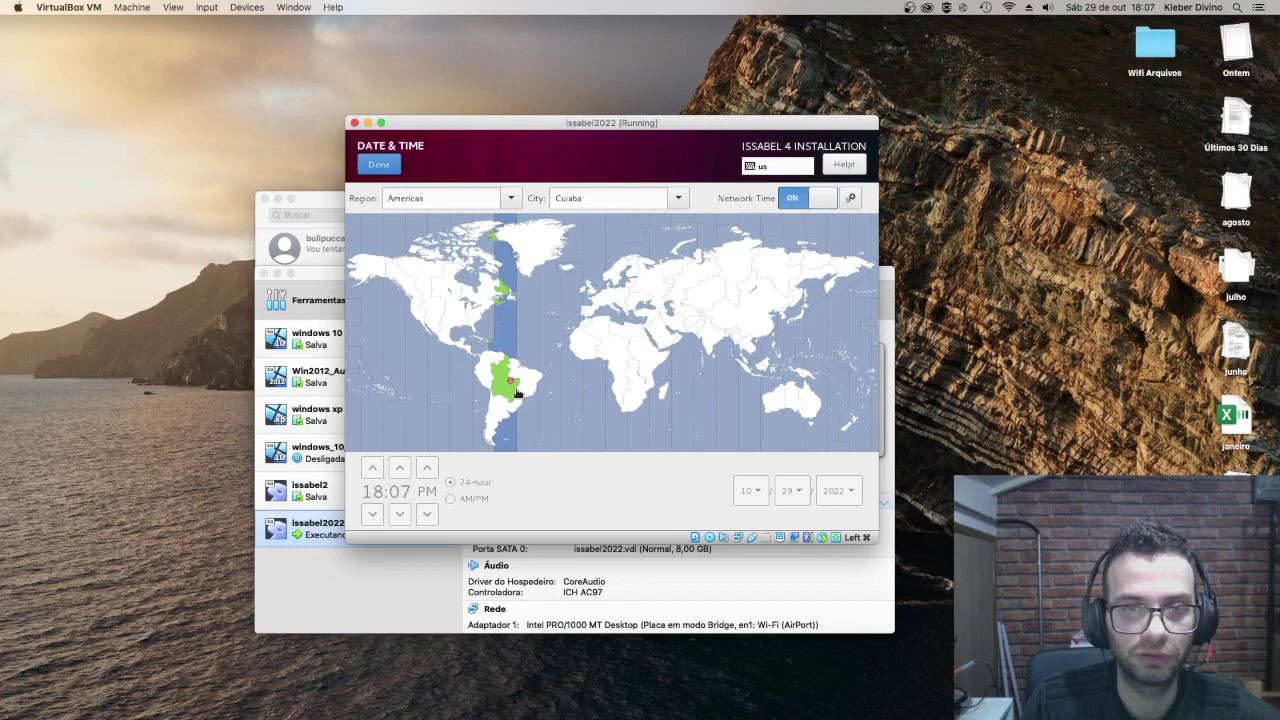
left_click(524, 392)
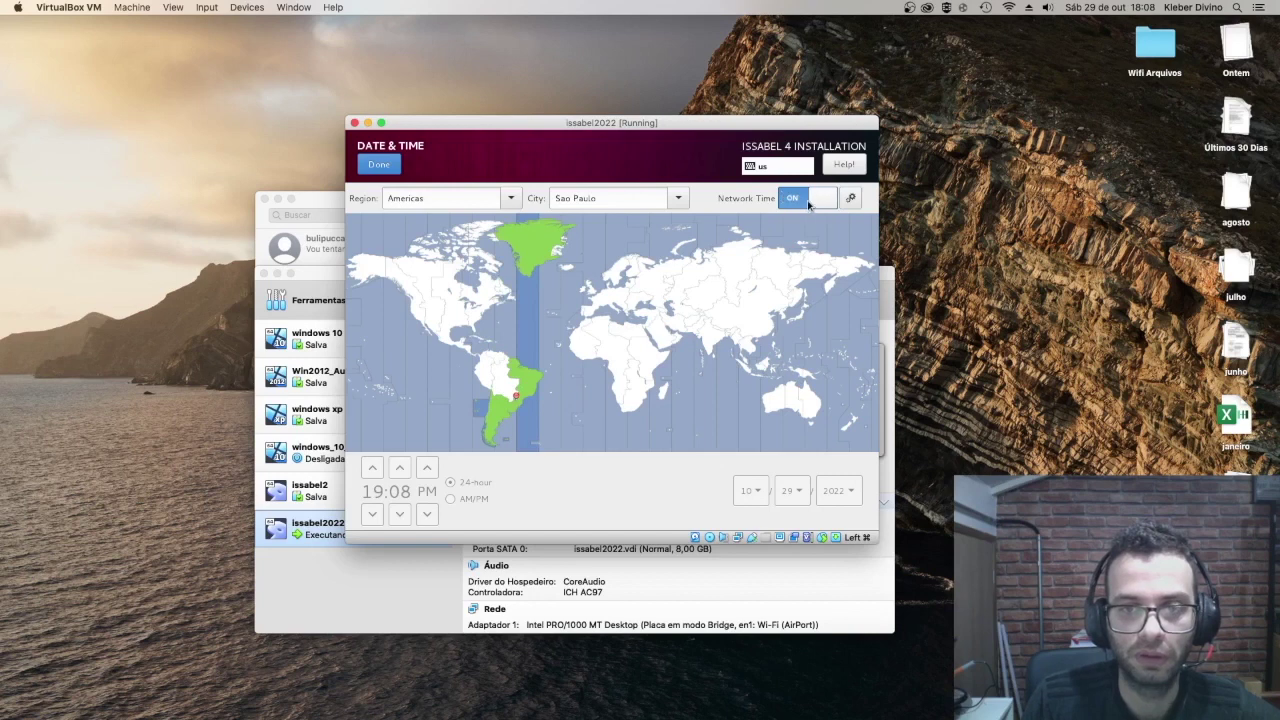
left_click(387, 167)
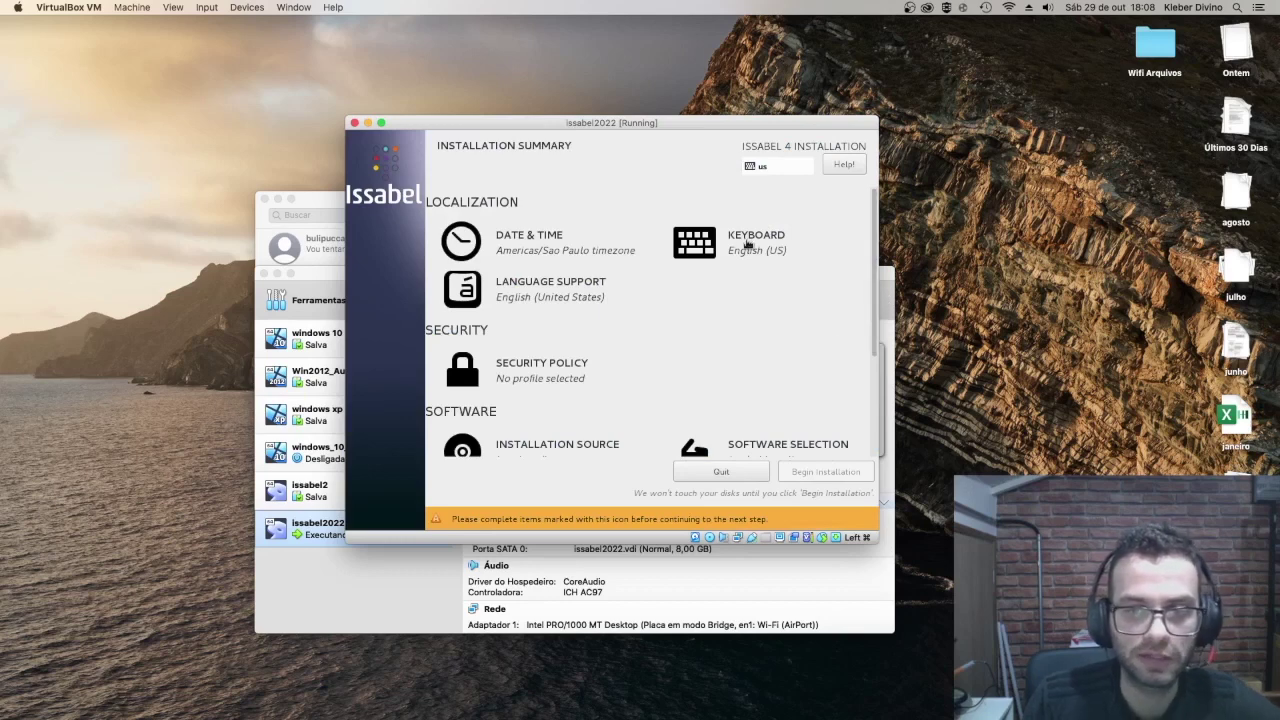
left_click_drag(868, 216, 866, 190)
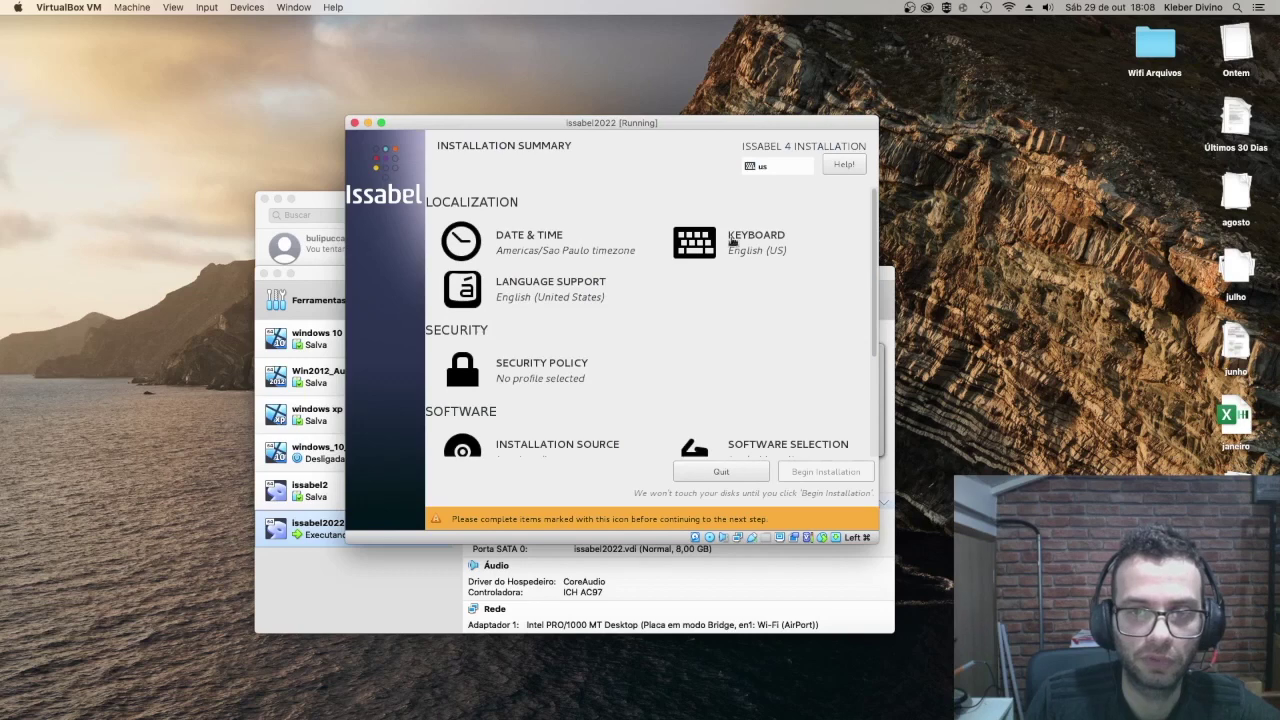
Step: Add the Portuguese (Brazil, Nativo) keyboard layout and confirm the keyboard settings
left_click(747, 256)
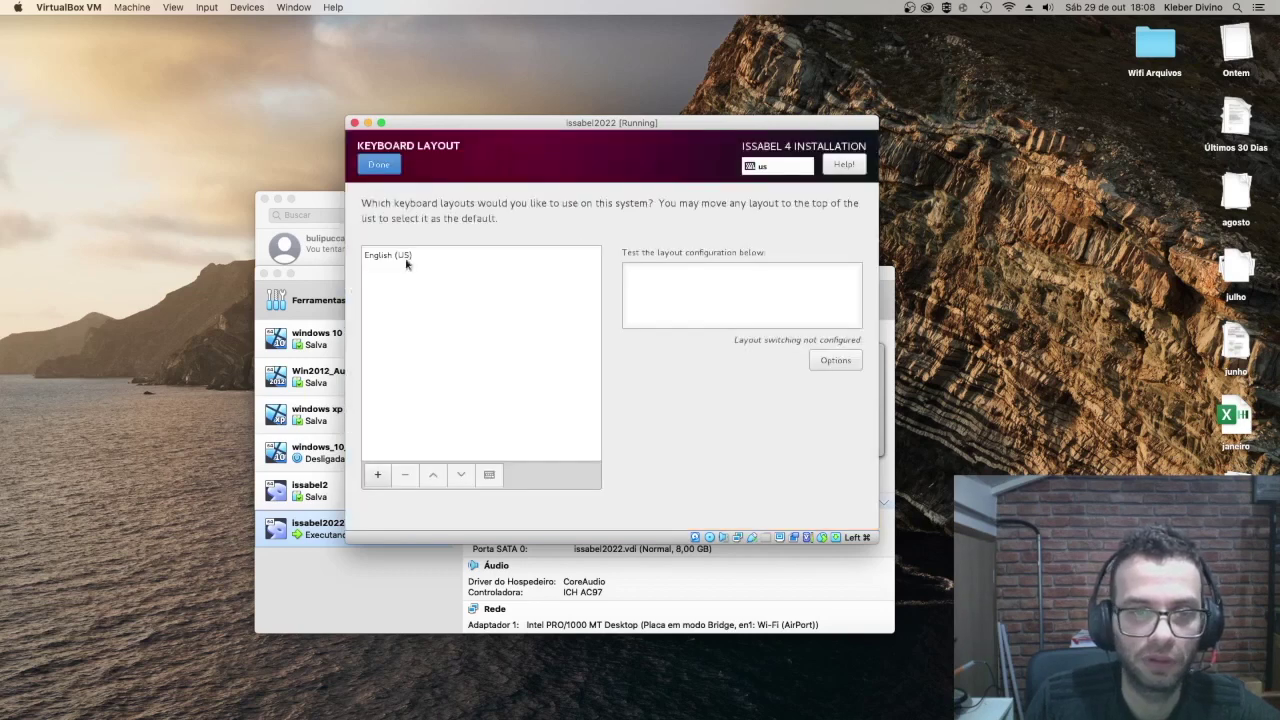
left_click(379, 477)
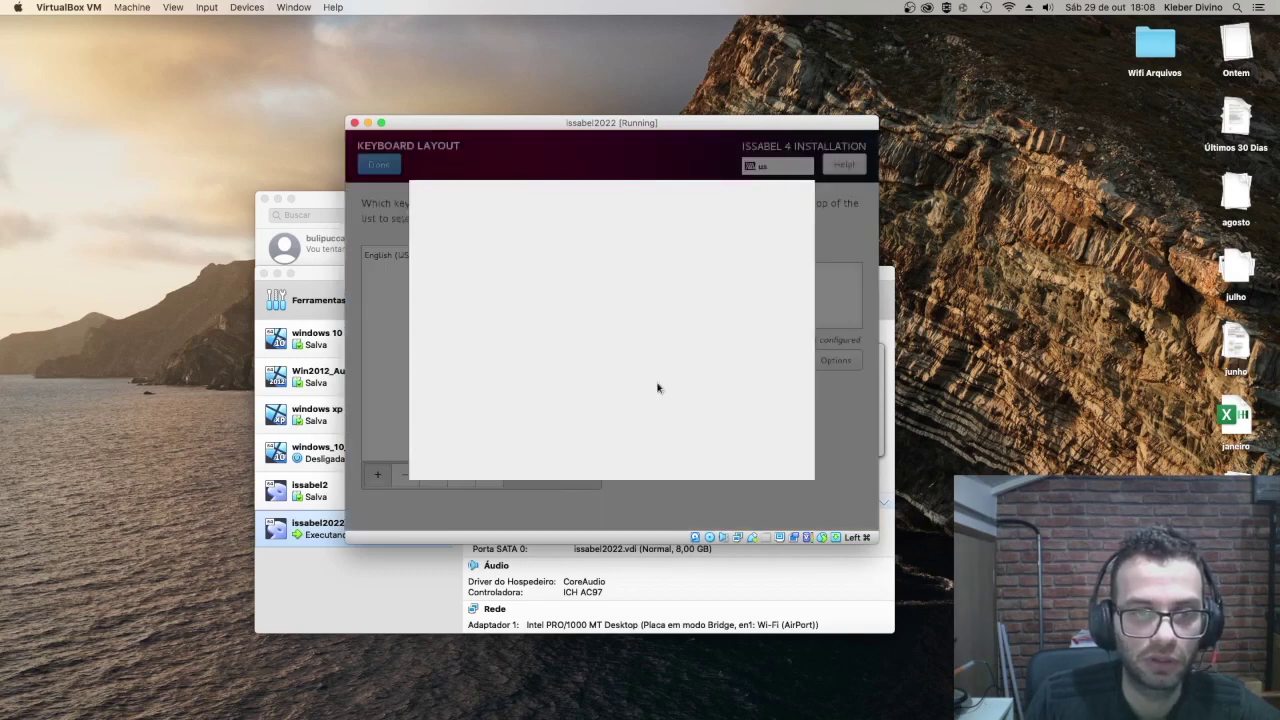
left_click_drag(804, 240, 801, 369)
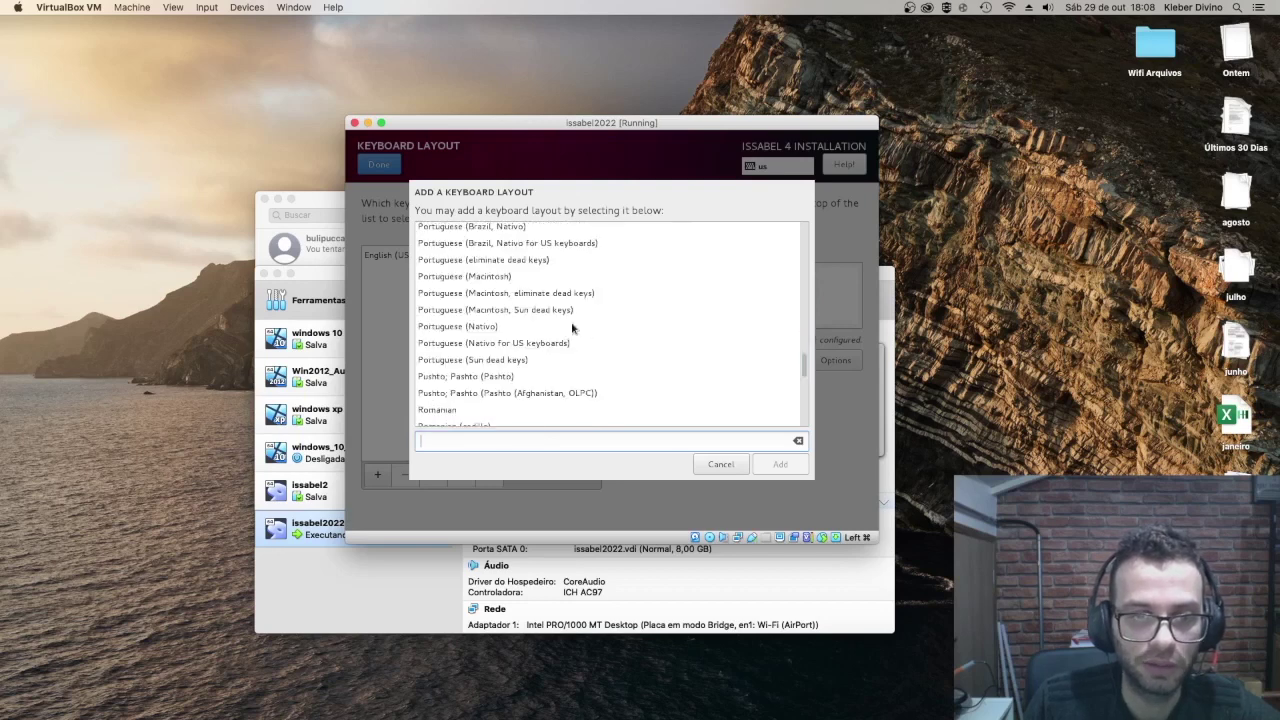
left_click(518, 229)
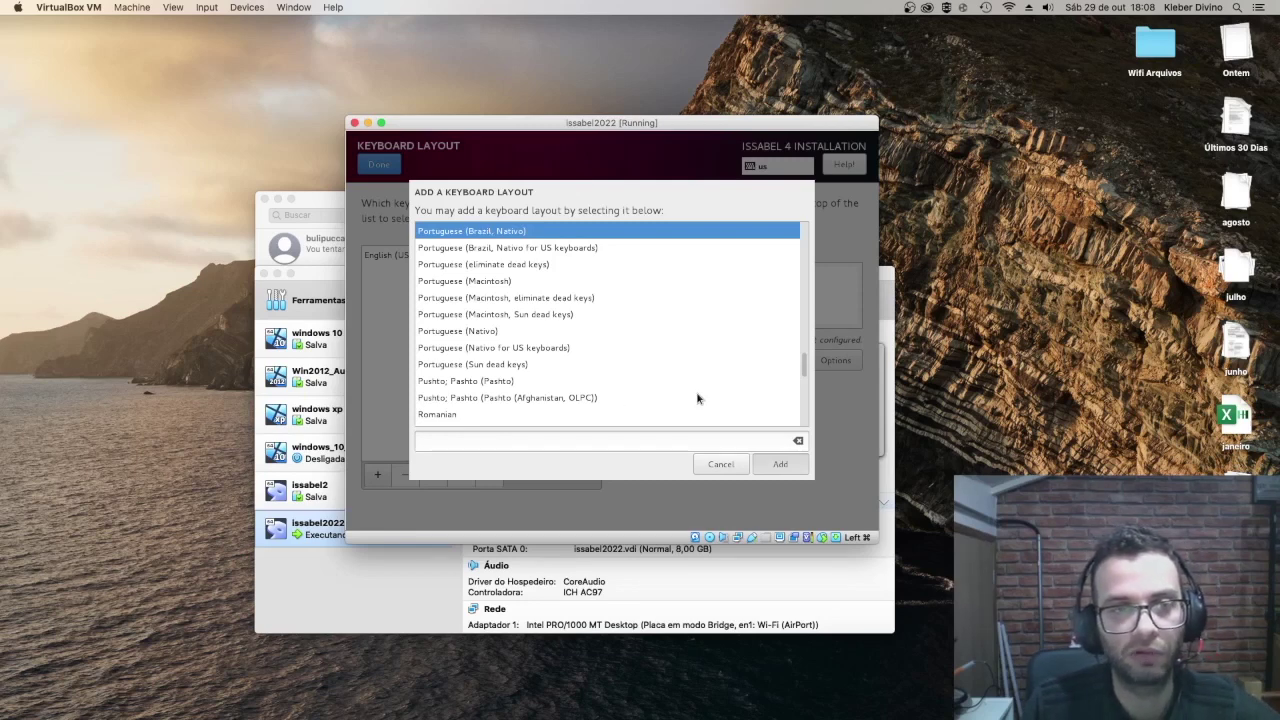
mouse_move(665, 128)
left_mouse_down()
mouse_move(760, 132)
mouse_move(671, 138)
left_mouse_up()
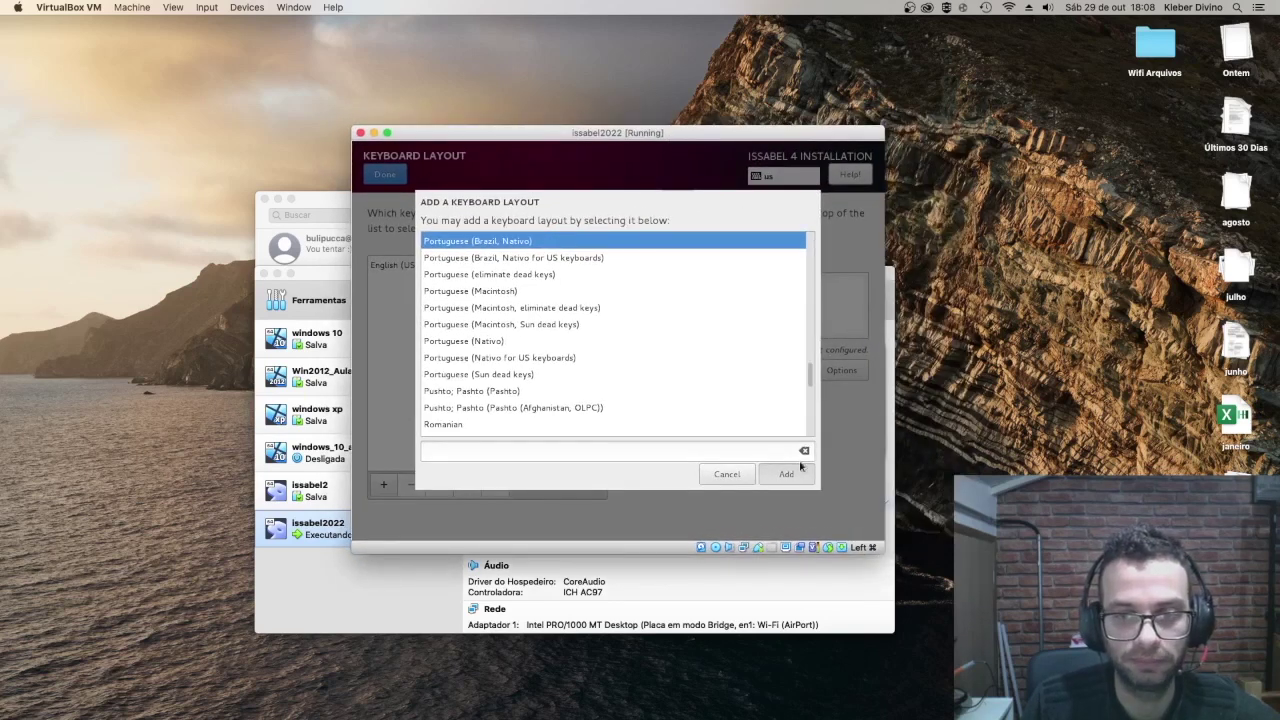
left_click(803, 467)
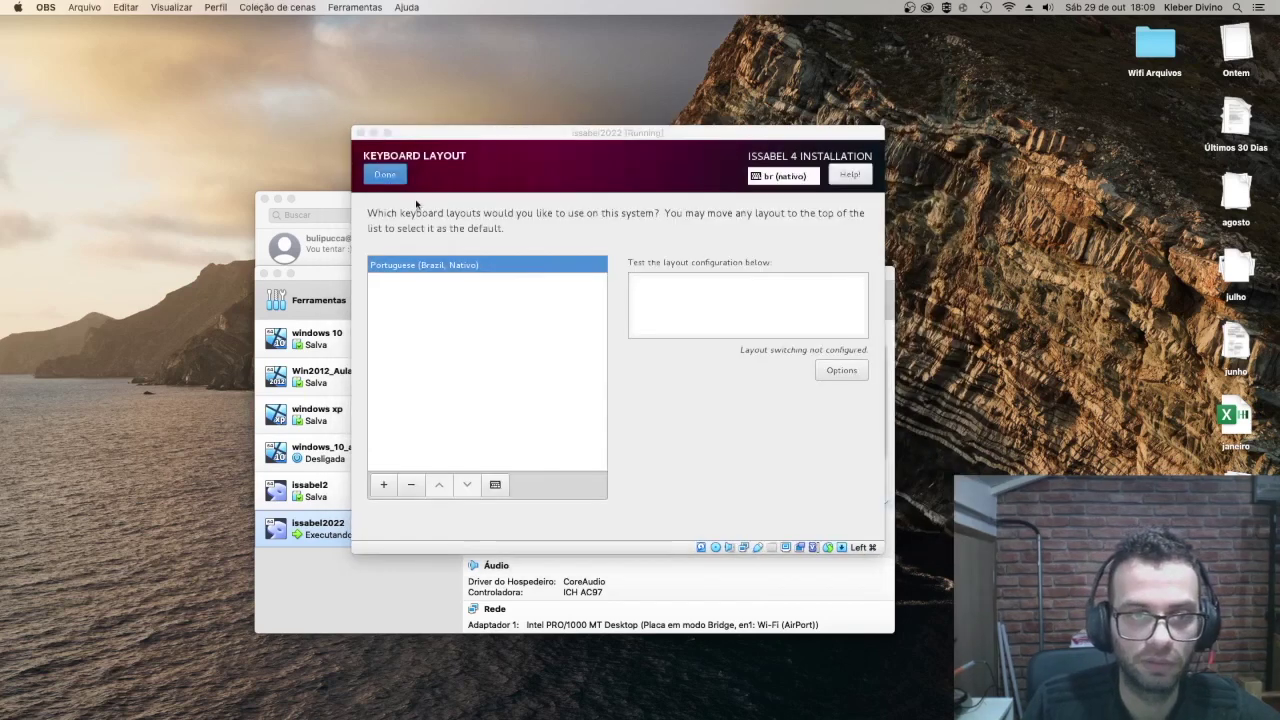
left_click(396, 181)
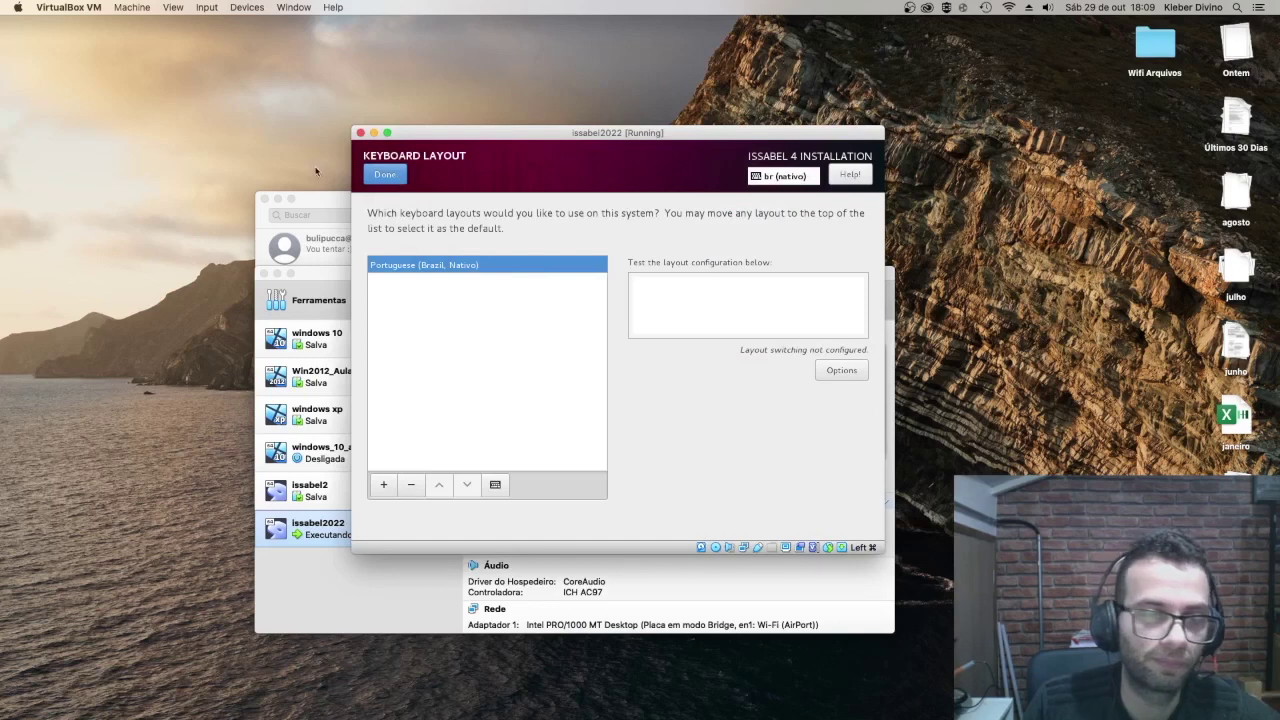
left_click(396, 182)
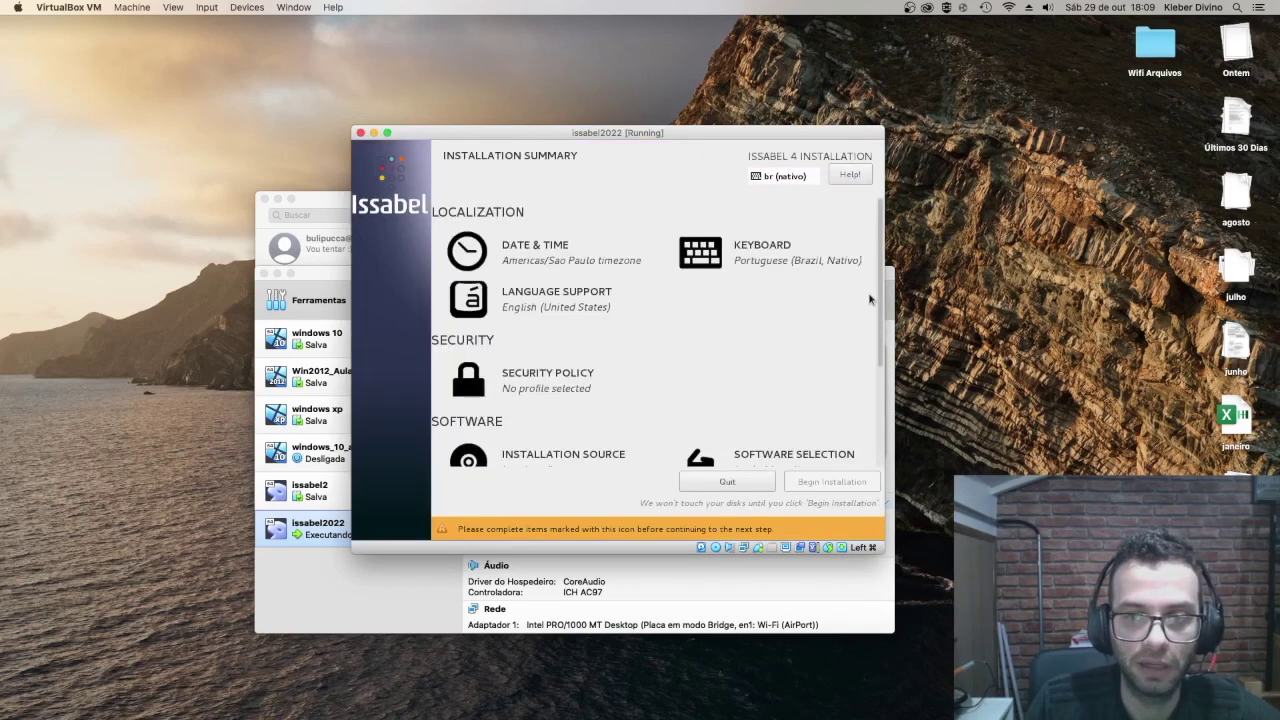
Step: Select the 8192 MiB virtual disk as installation destination with automatic partitioning
scroll(879, 295, "down", 3)
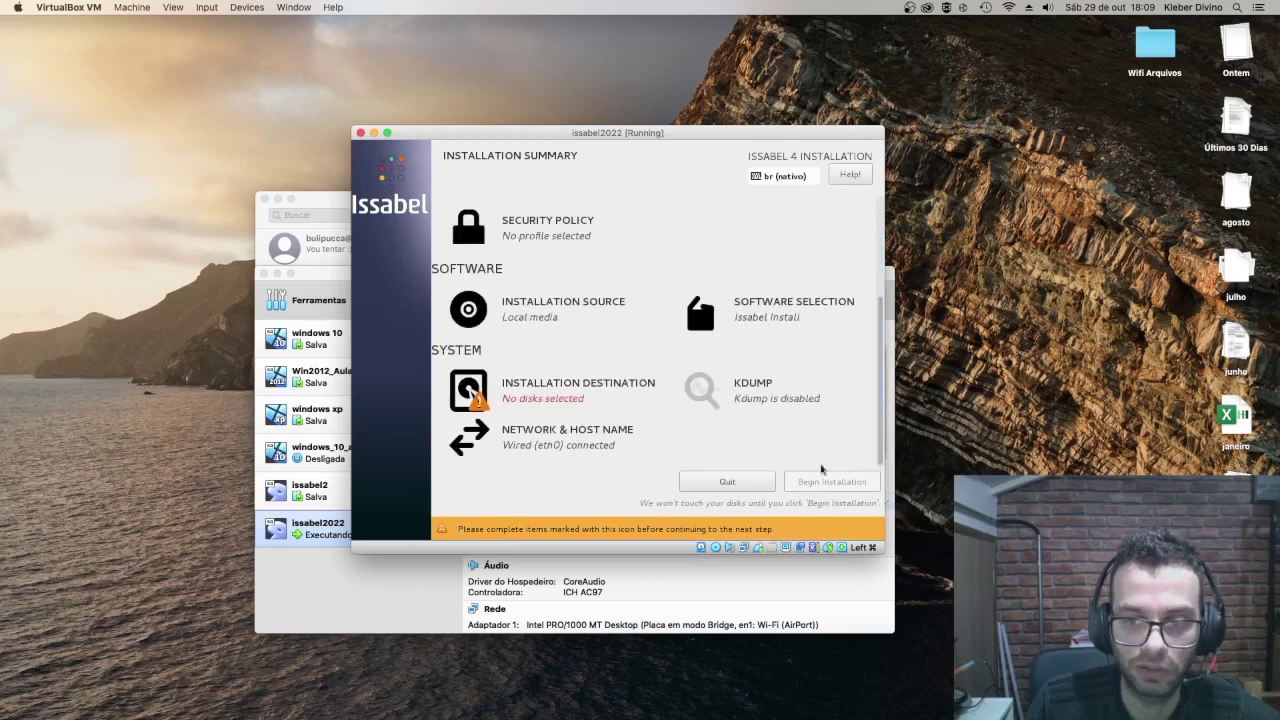
scroll(868, 285, "up", 3)
scroll(868, 285, "up", 1)
scroll(868, 300, "down", 3)
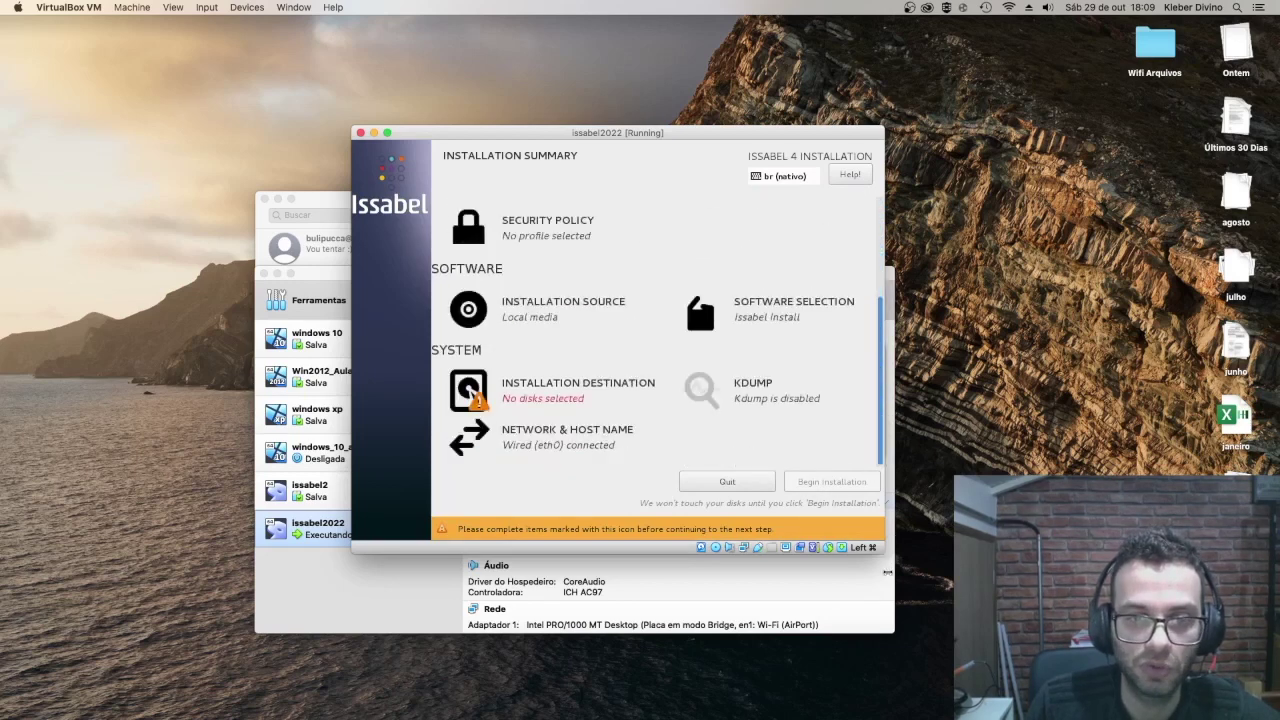
left_click(558, 397)
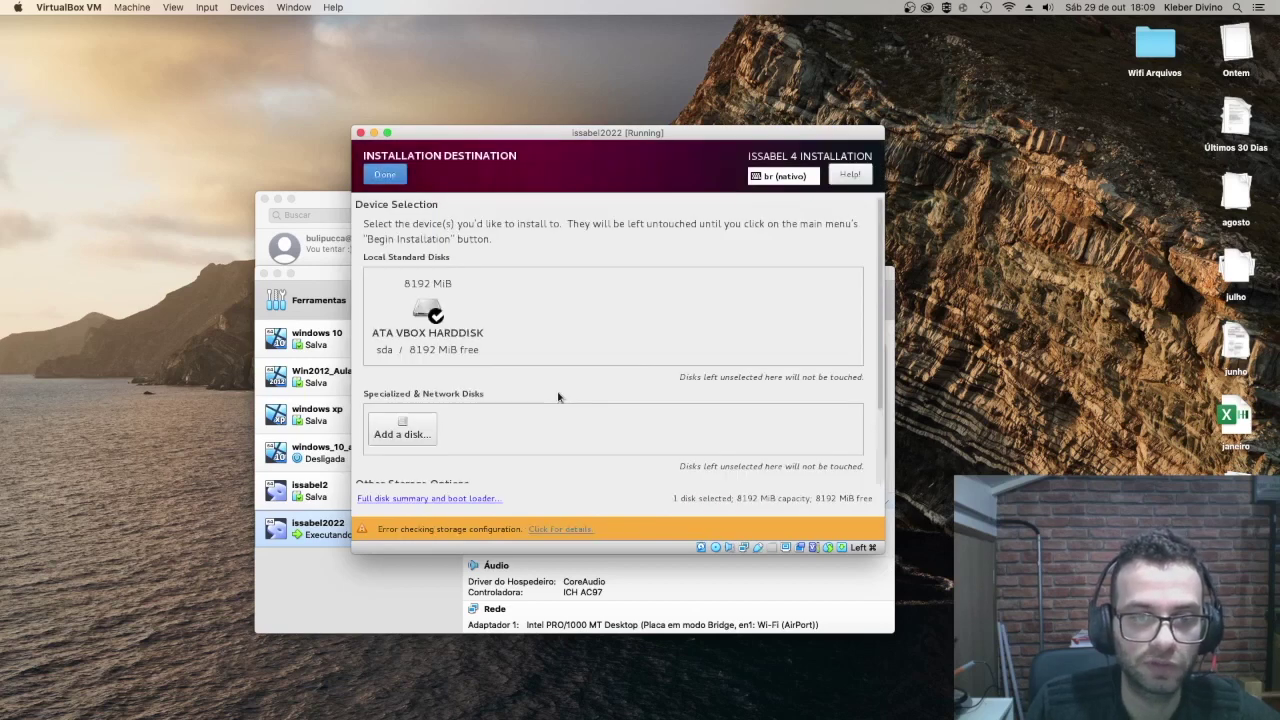
left_click(428, 306)
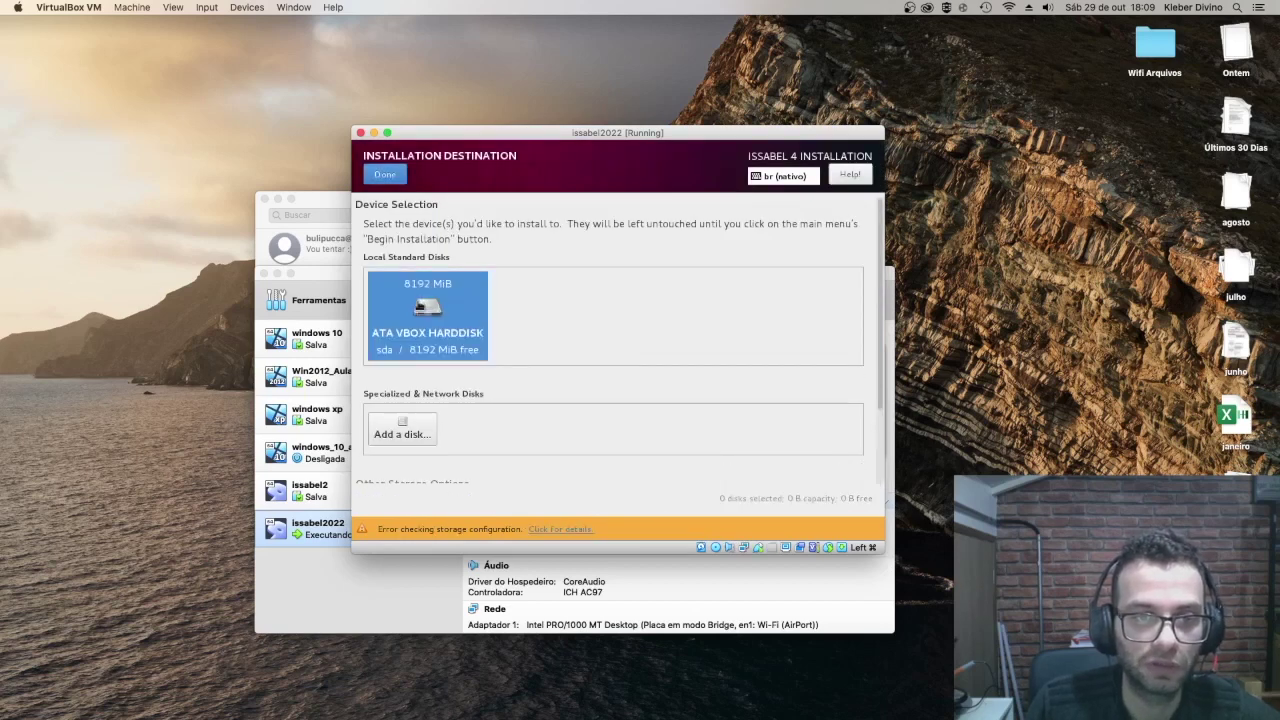
left_click(428, 306)
left_click(393, 179)
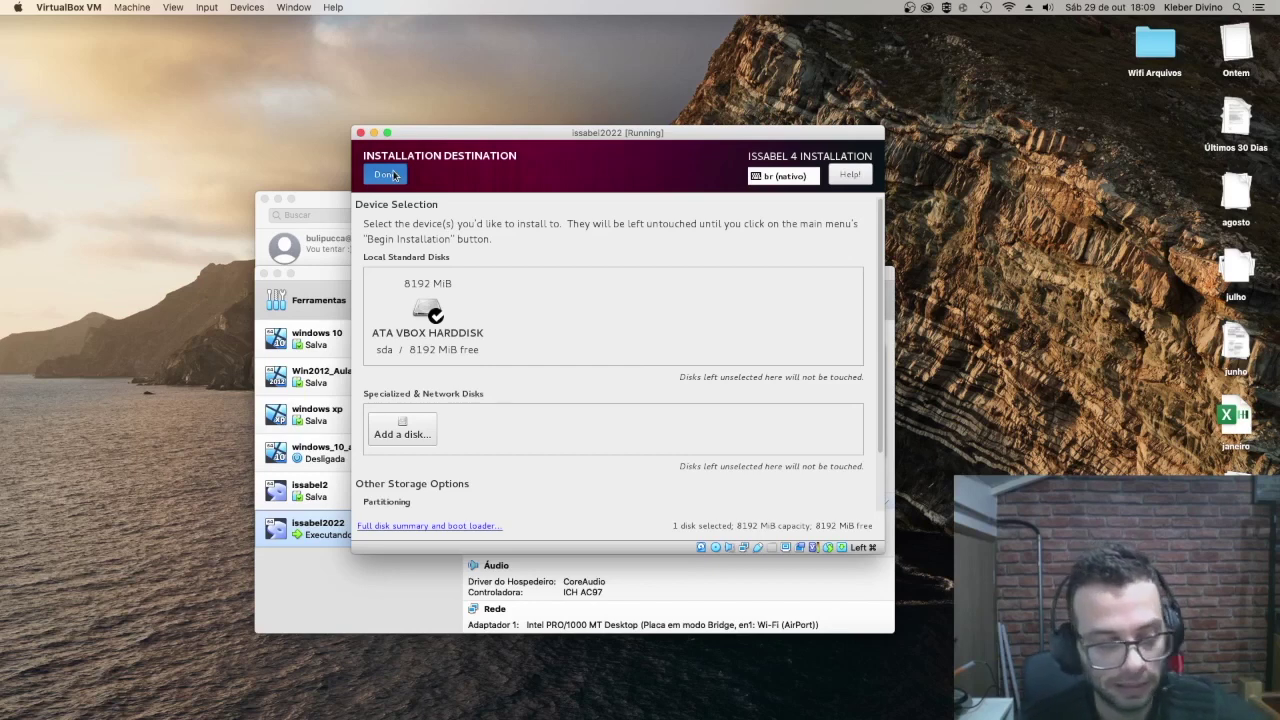
left_click(387, 175)
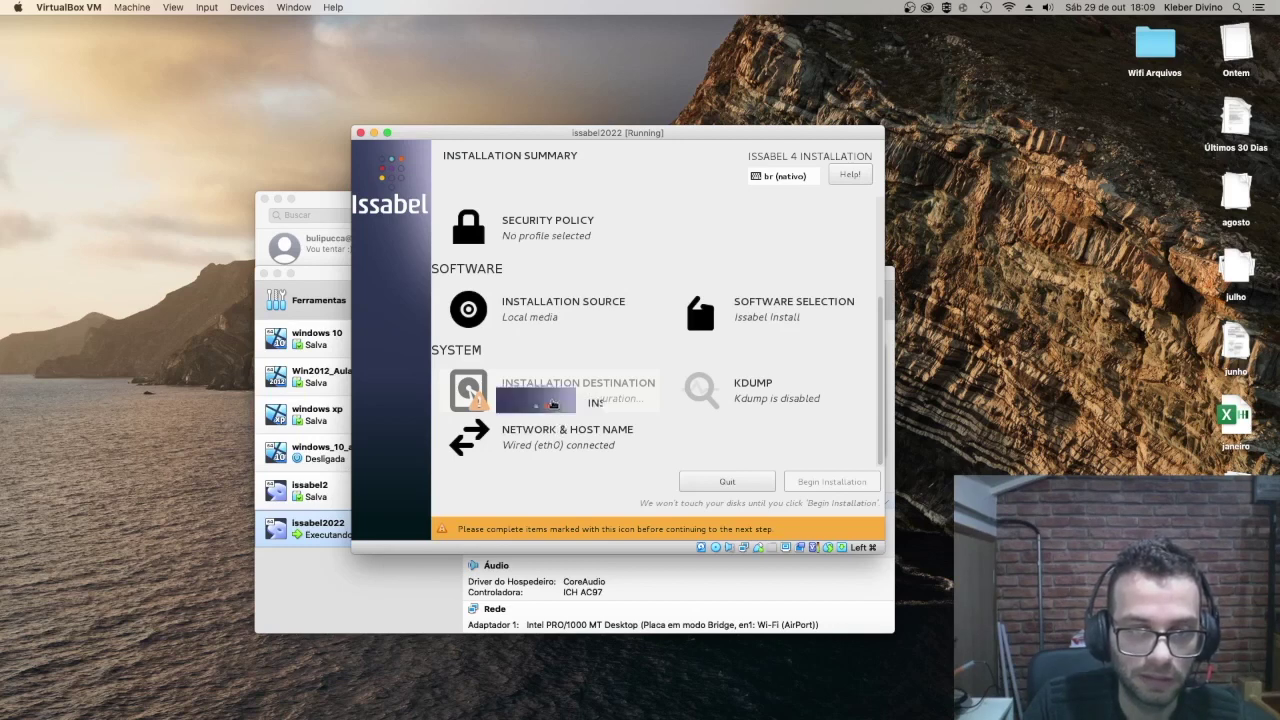
Step: Scroll through the Installation Summary to confirm no items remain flagged
scroll(548, 401, "up", 3)
scroll(548, 401, "up", 2)
scroll(549, 397, "down", 3)
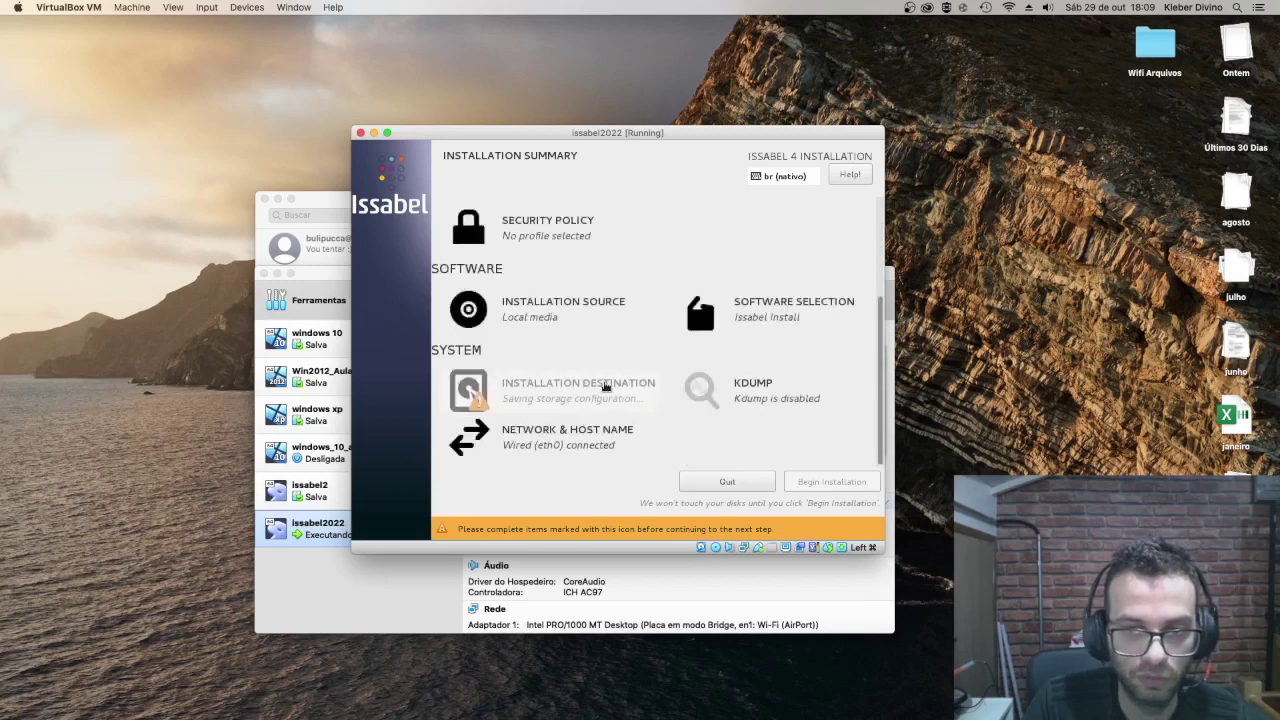
scroll(560, 391, "up", 5)
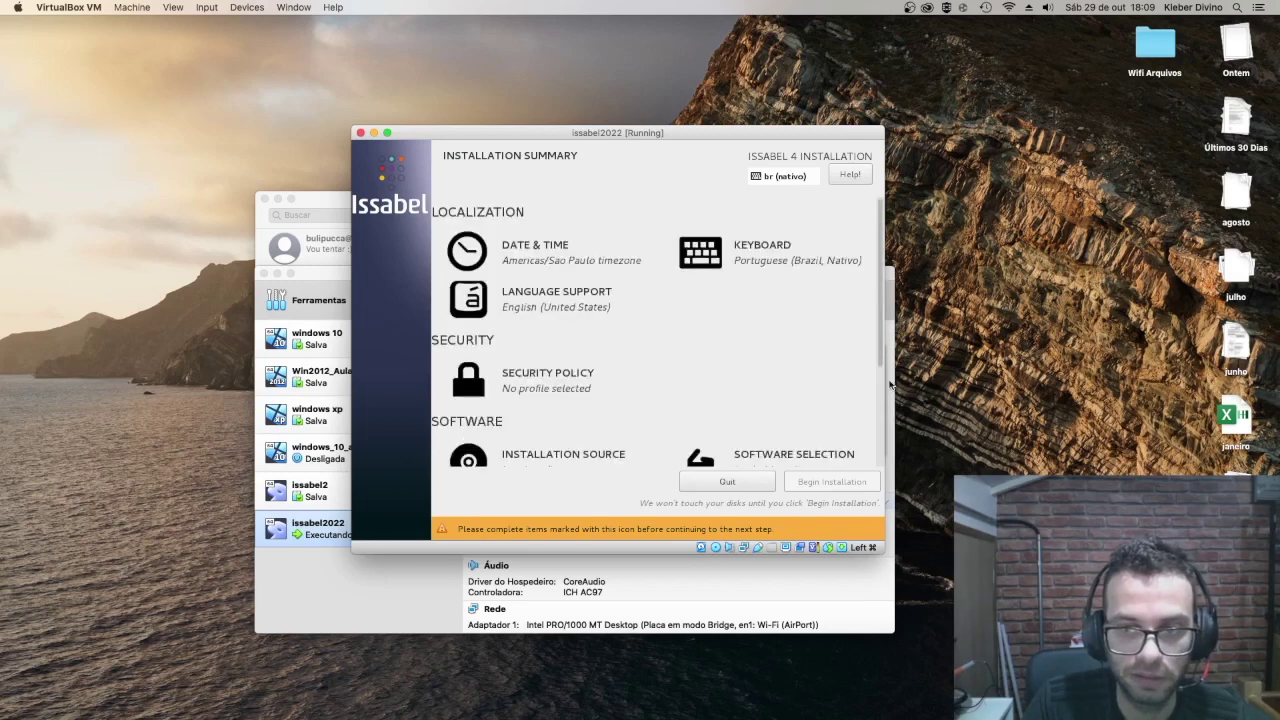
left_click_drag(880, 362, 880, 540)
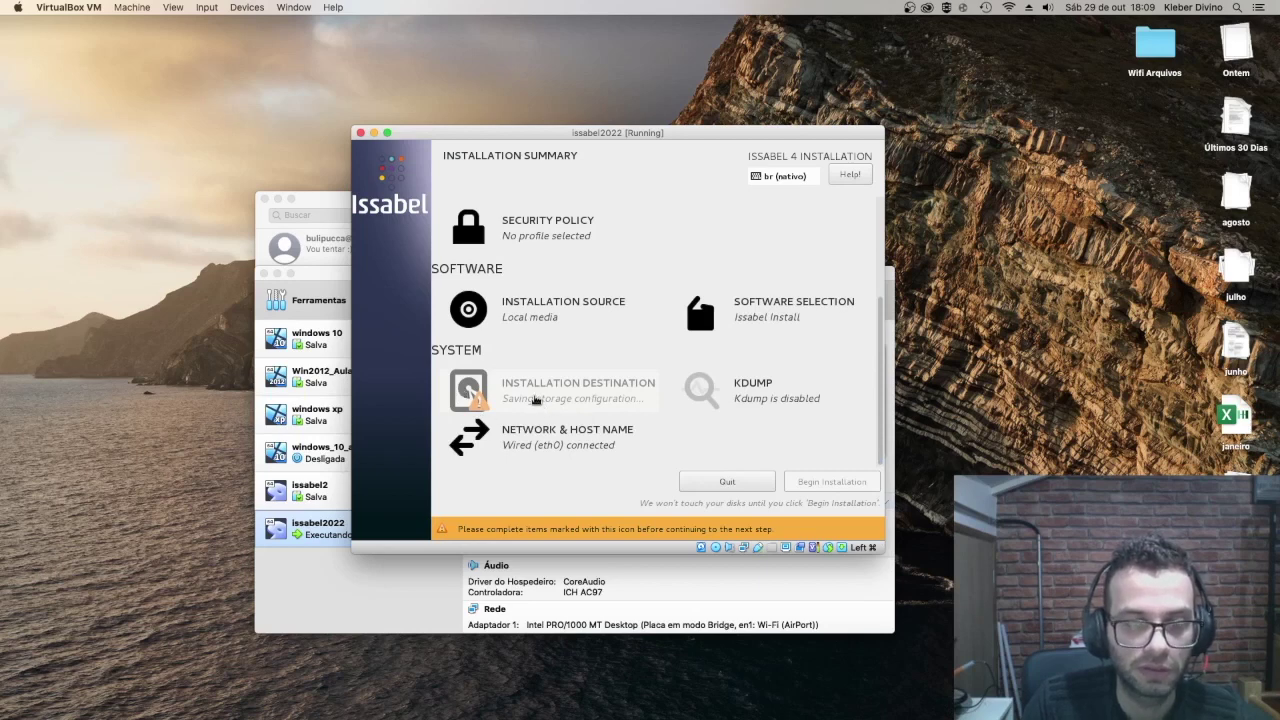
scroll(880, 425, "up", 3)
scroll(880, 425, "down", 3)
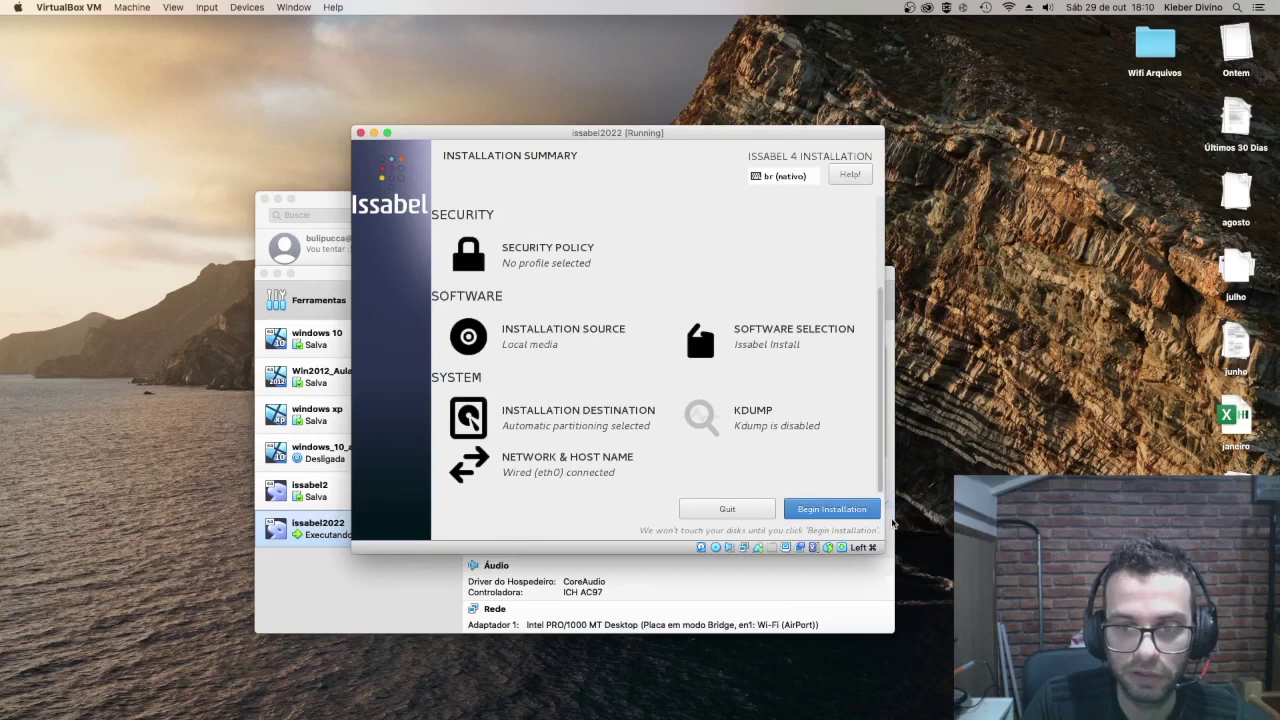
Step: Begin installation, then enter and confirm the root password, accepting it despite being weak
left_click(828, 516)
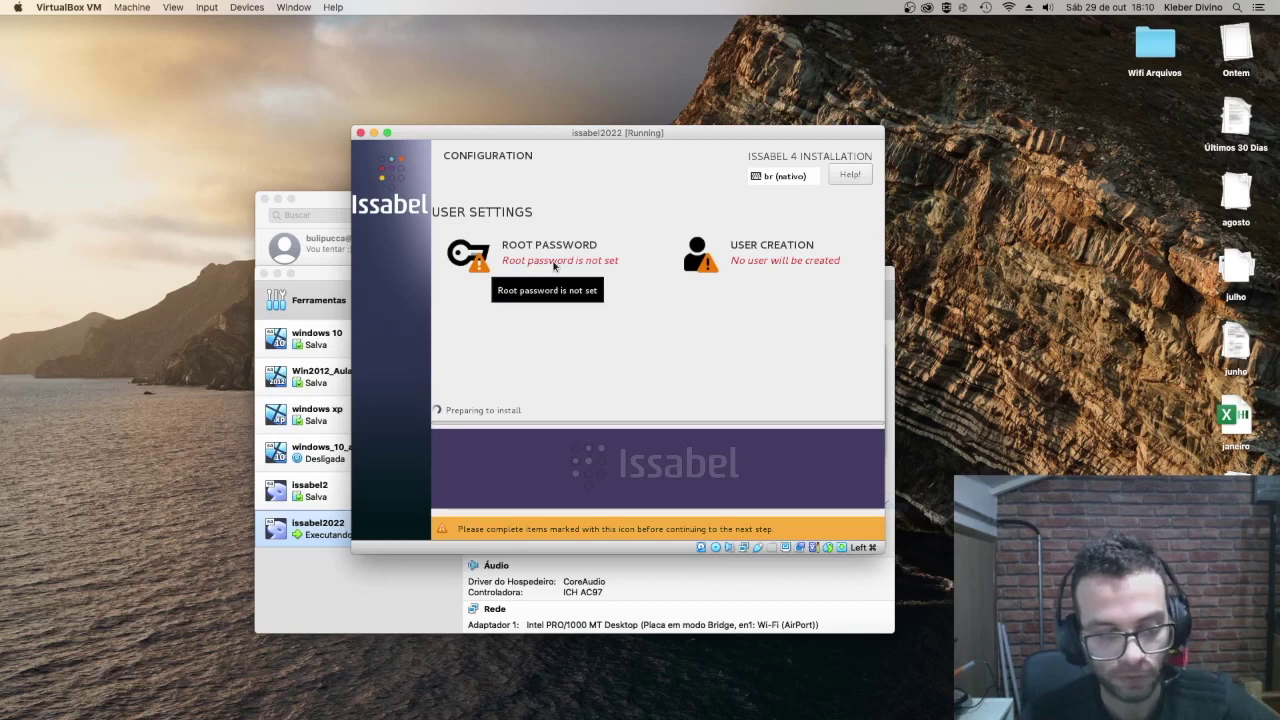
left_click(554, 264)
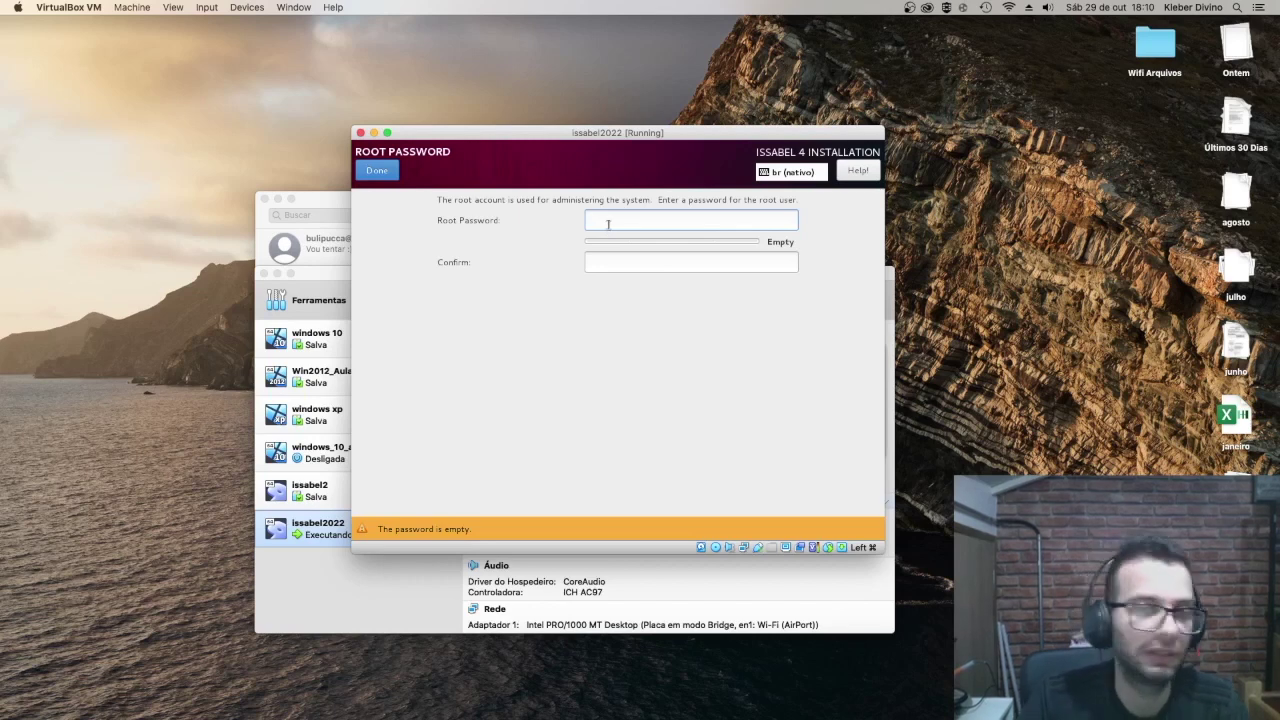
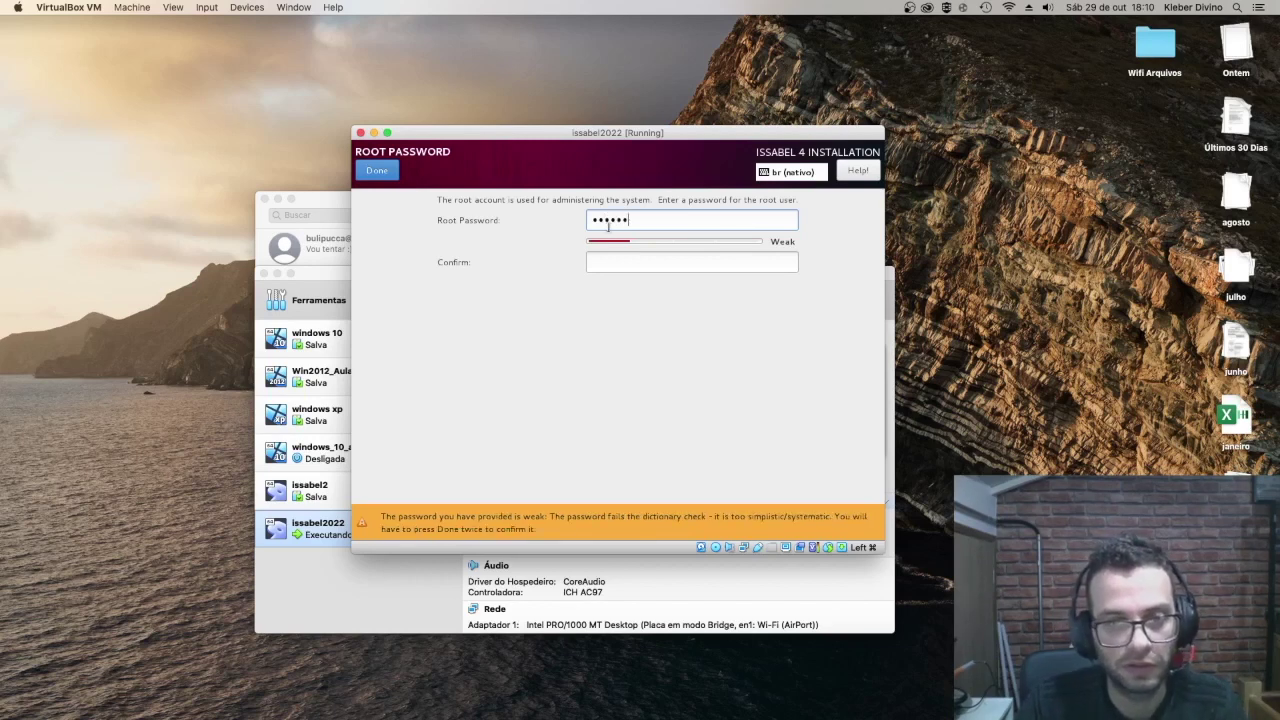
left_click(611, 263)
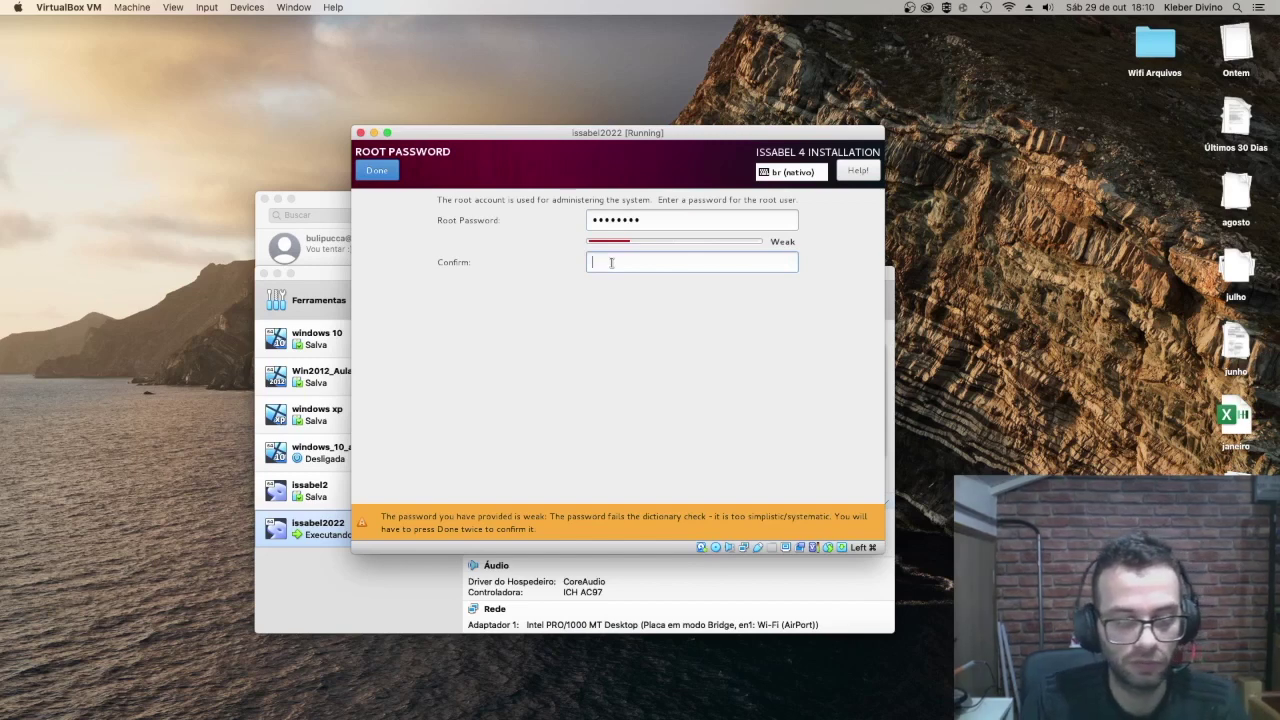
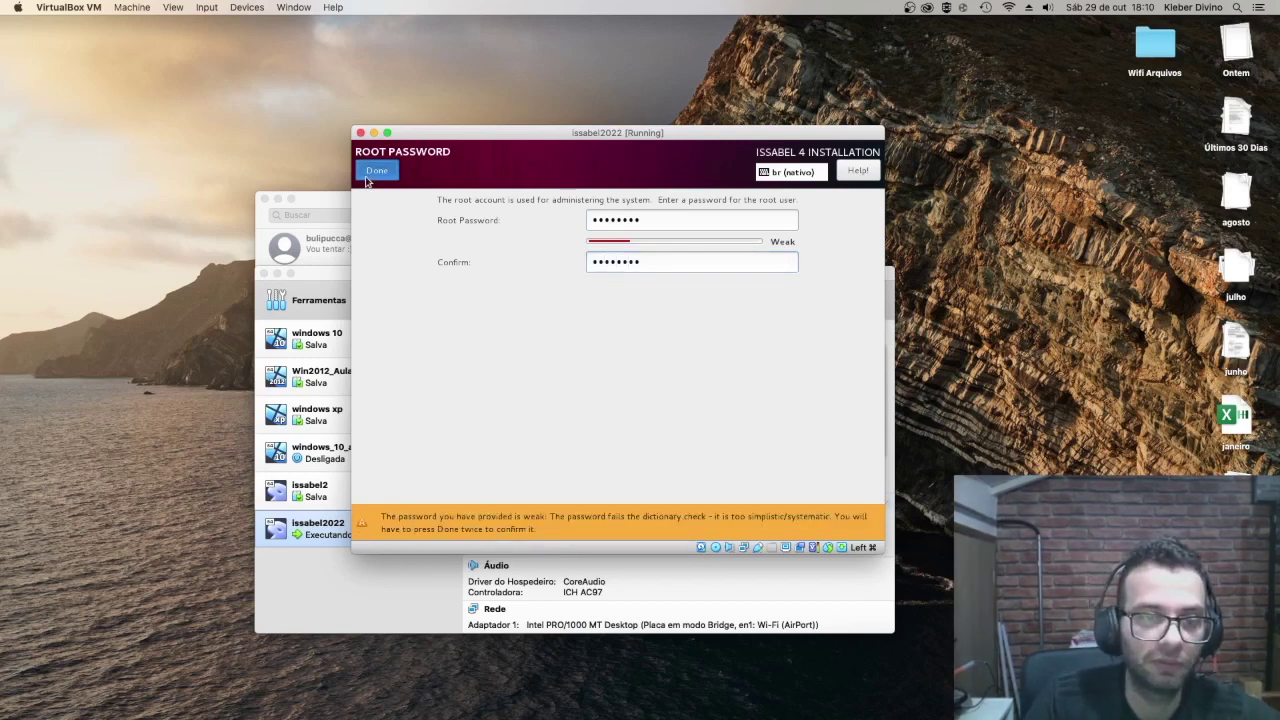
left_click(369, 177)
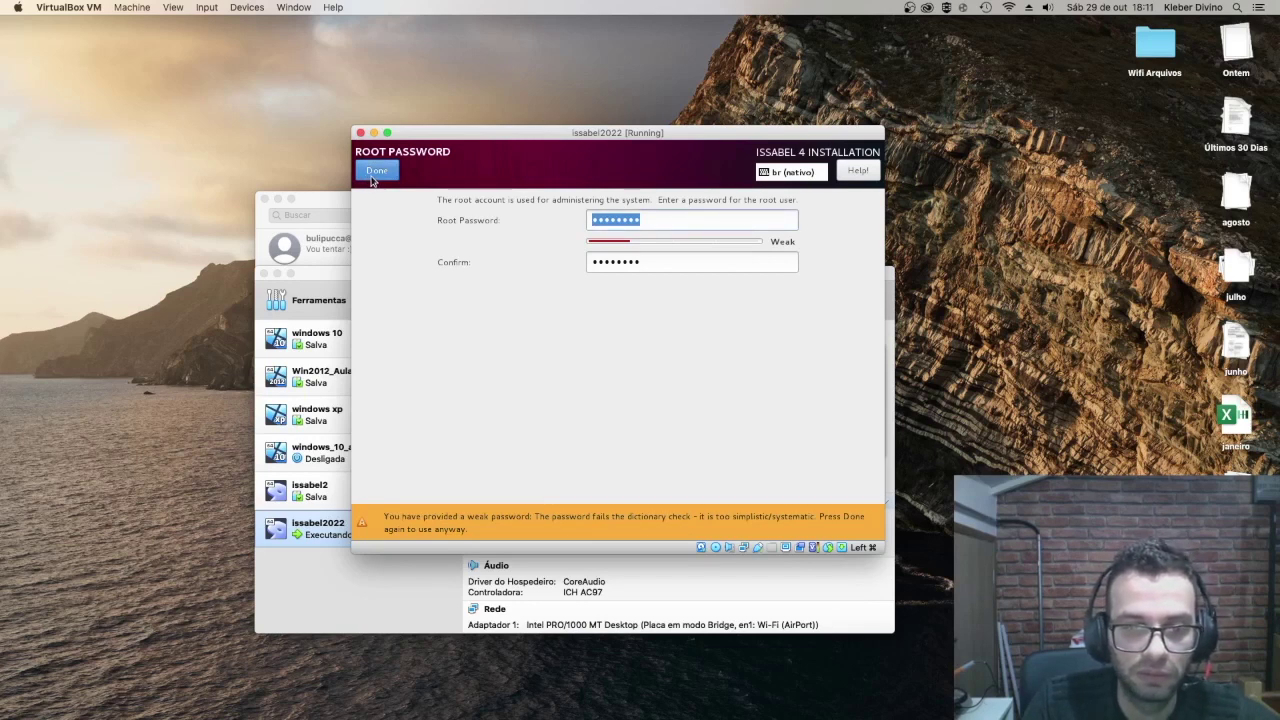
left_click(372, 177)
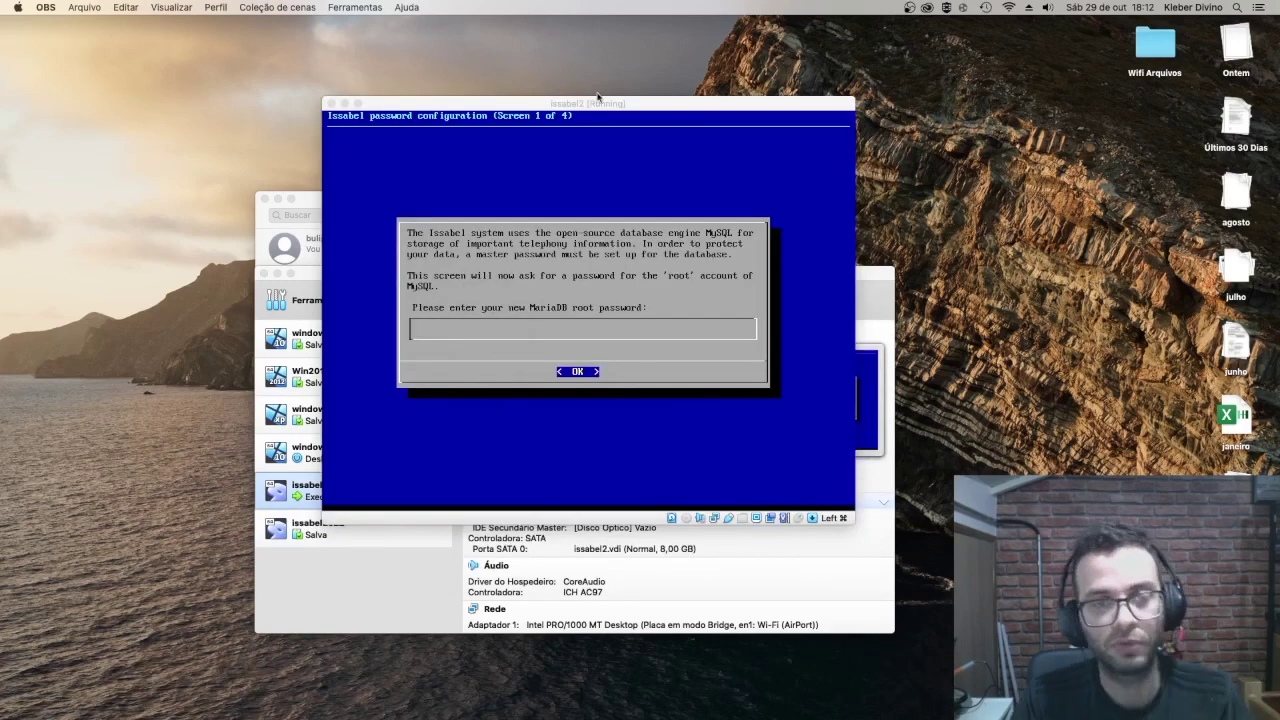
Step: Enter and confirm the new MariaDB root password
left_click_drag(598, 97, 529, 184)
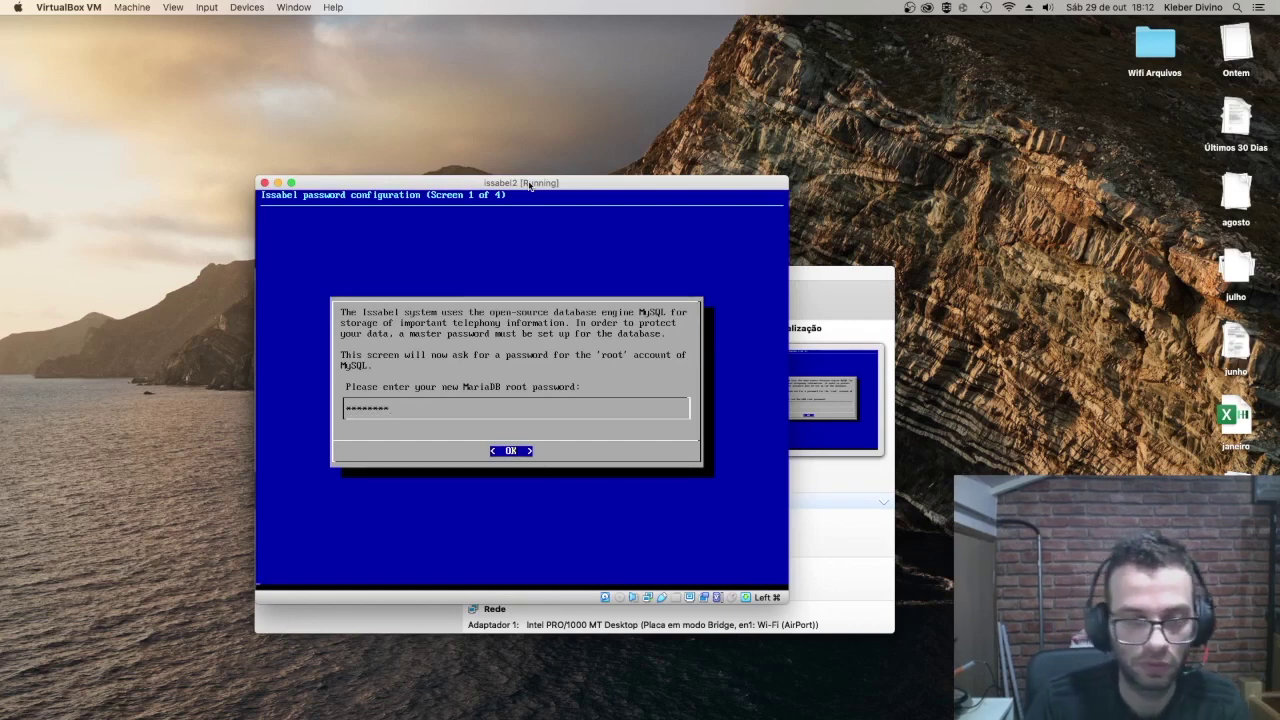
key("Return")
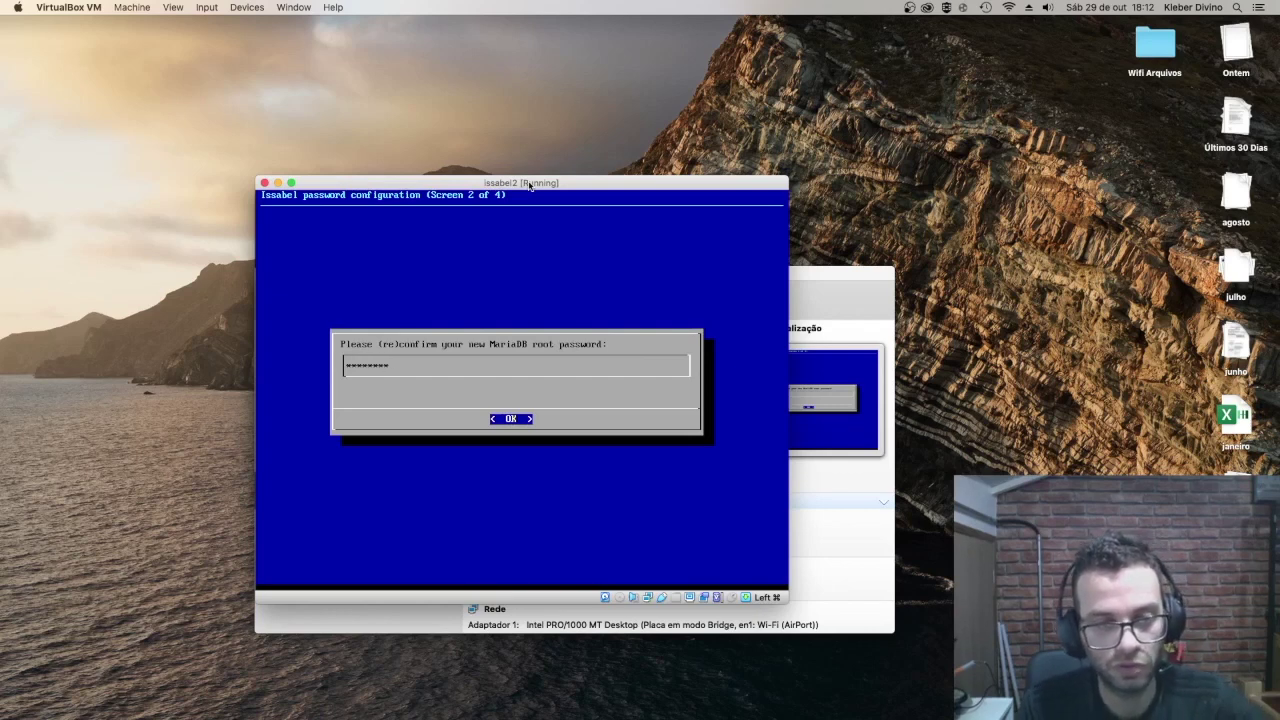
key("Return")
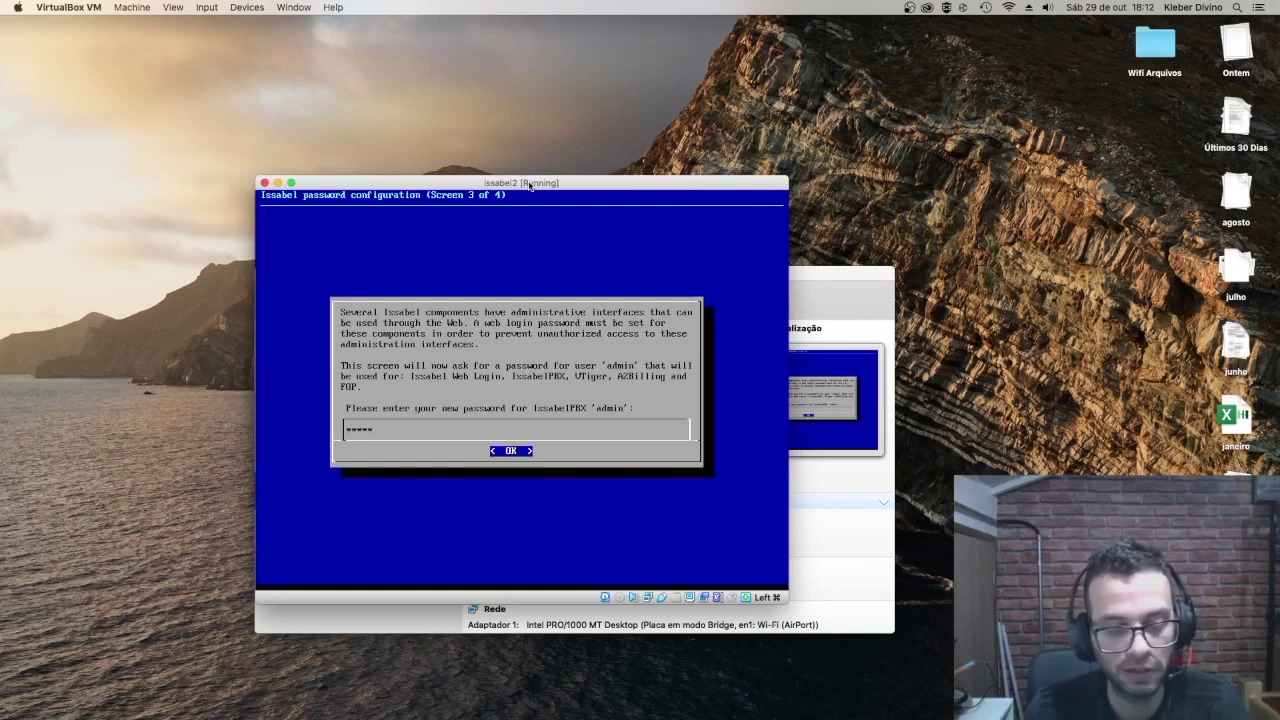
Step: Enter and confirm the IssabelPBX admin password
key("Return")
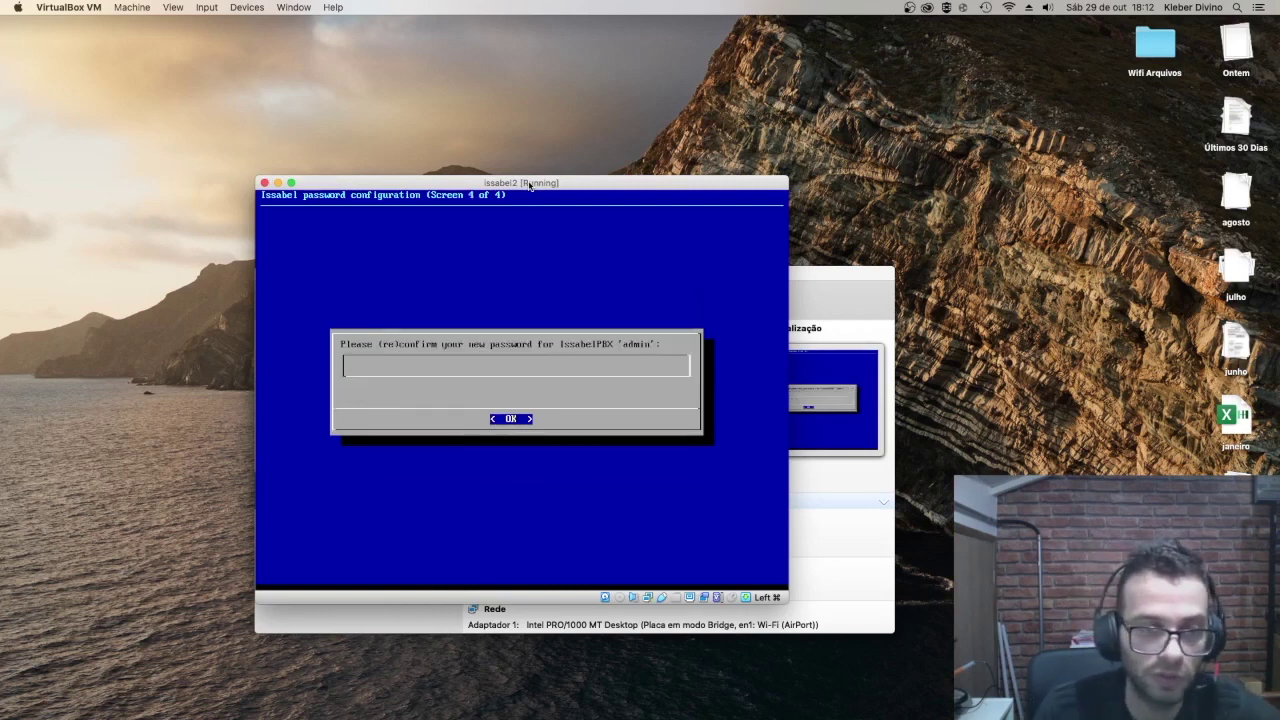
type("**")
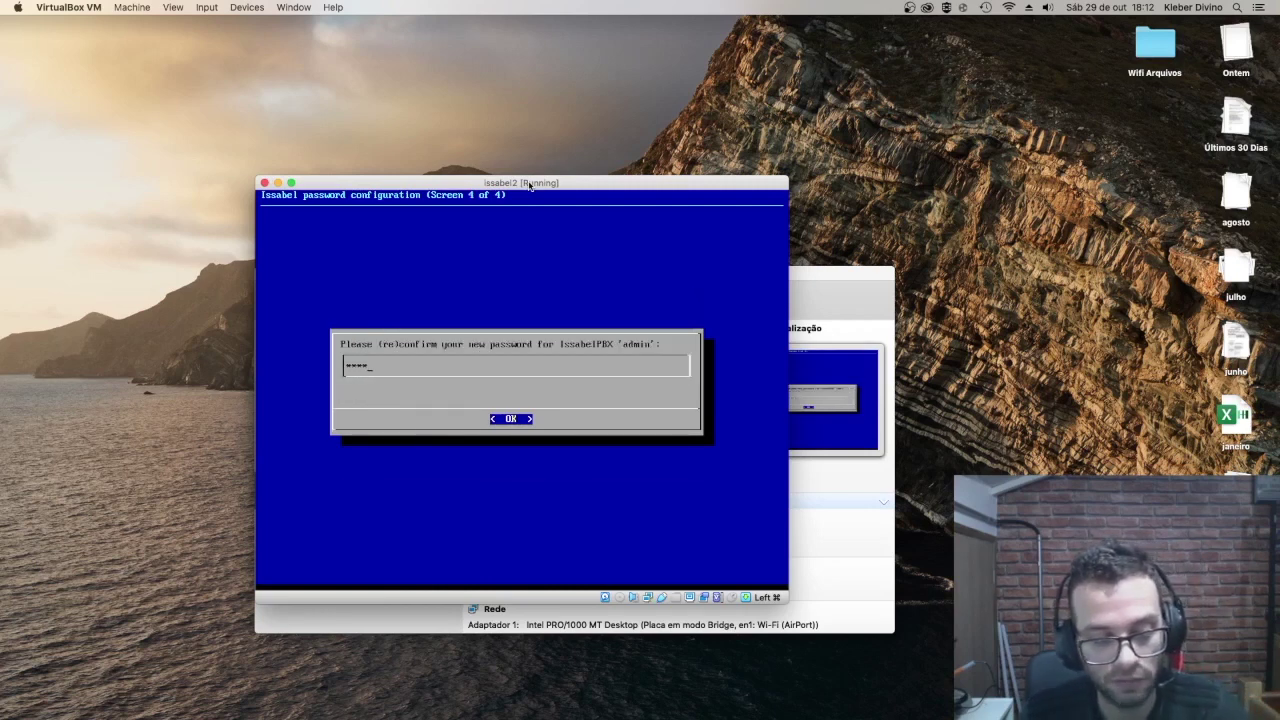
type("*******")
key("Return")
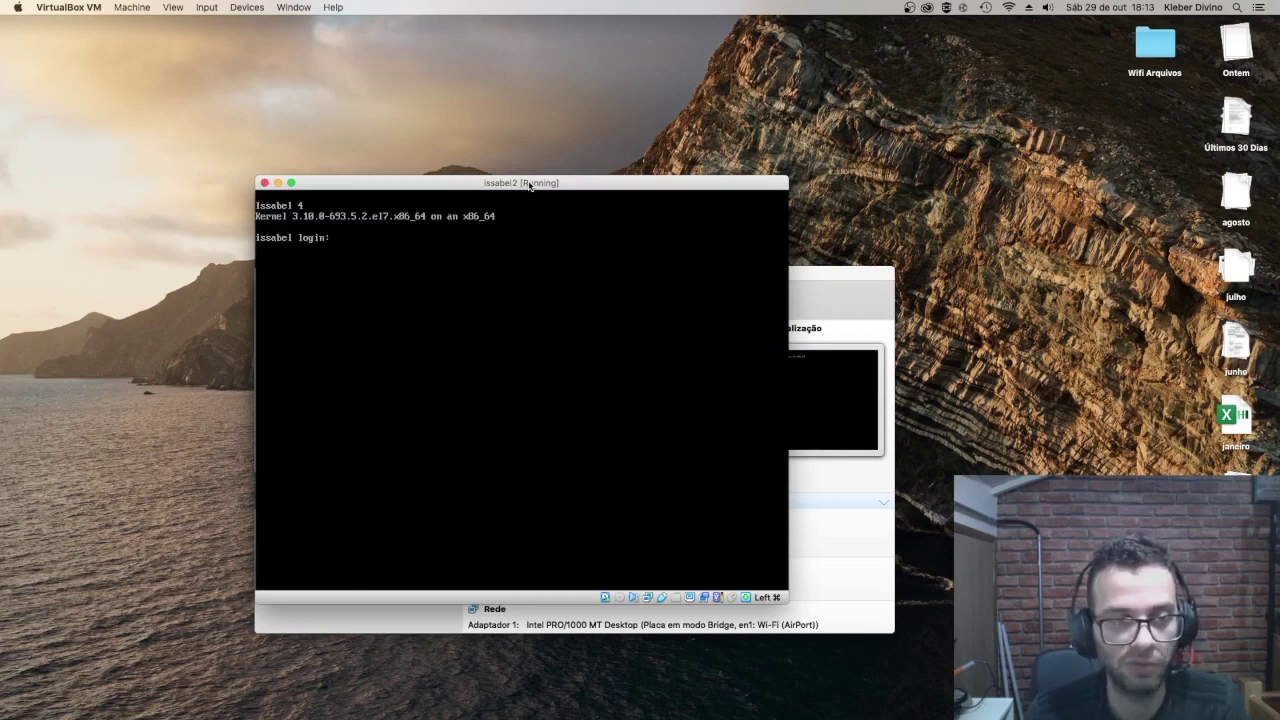
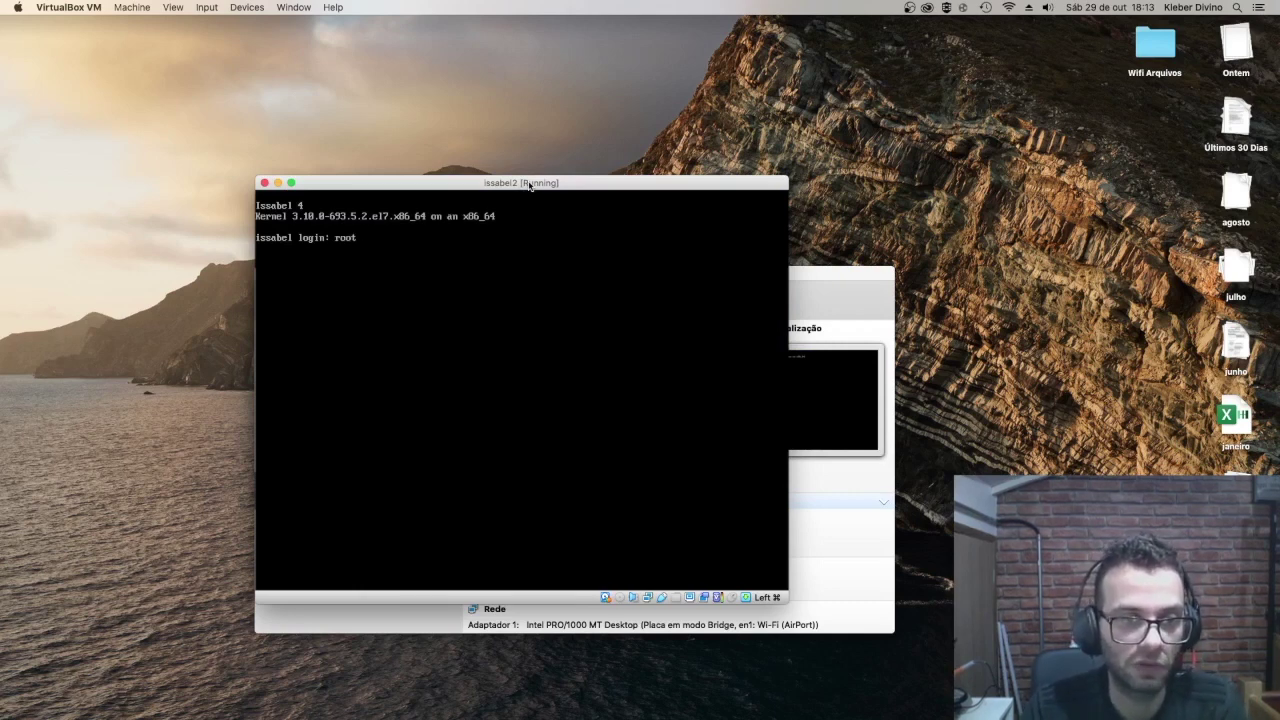
Step: Log into the issabel console as root, retrying after the first failed login
key("Return")
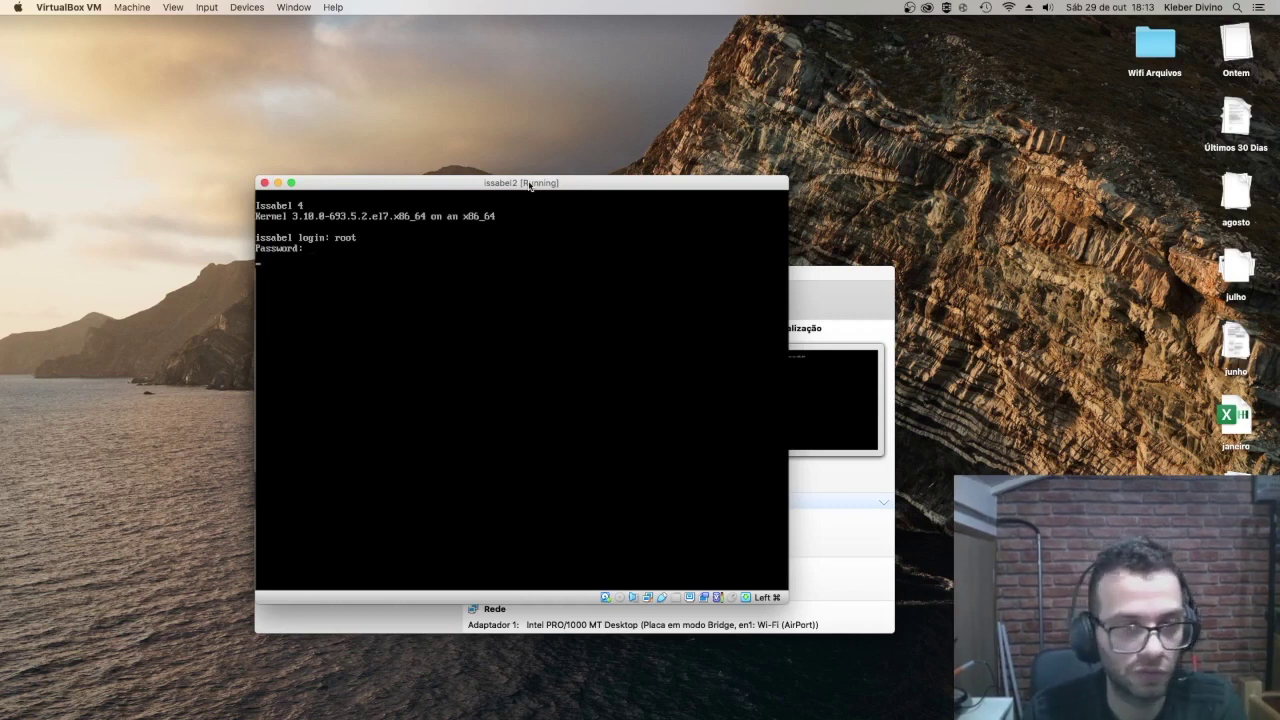
key("Return")
key("Return")
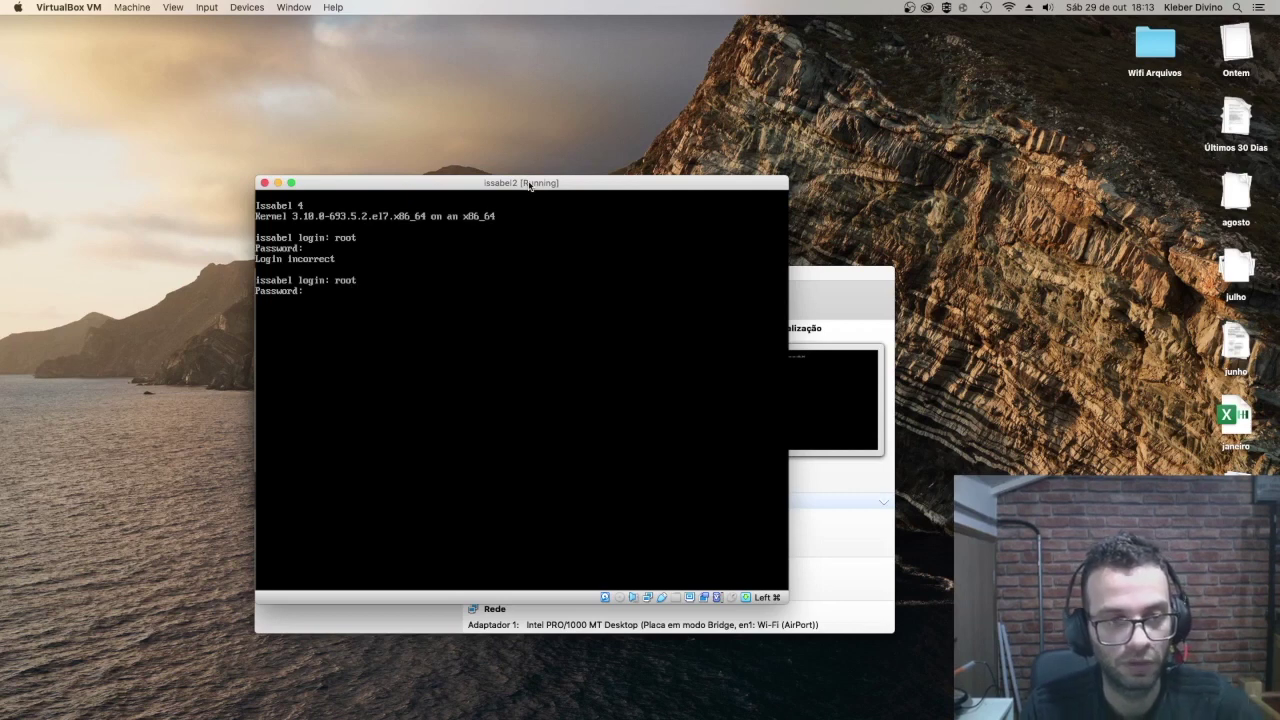
key("Return")
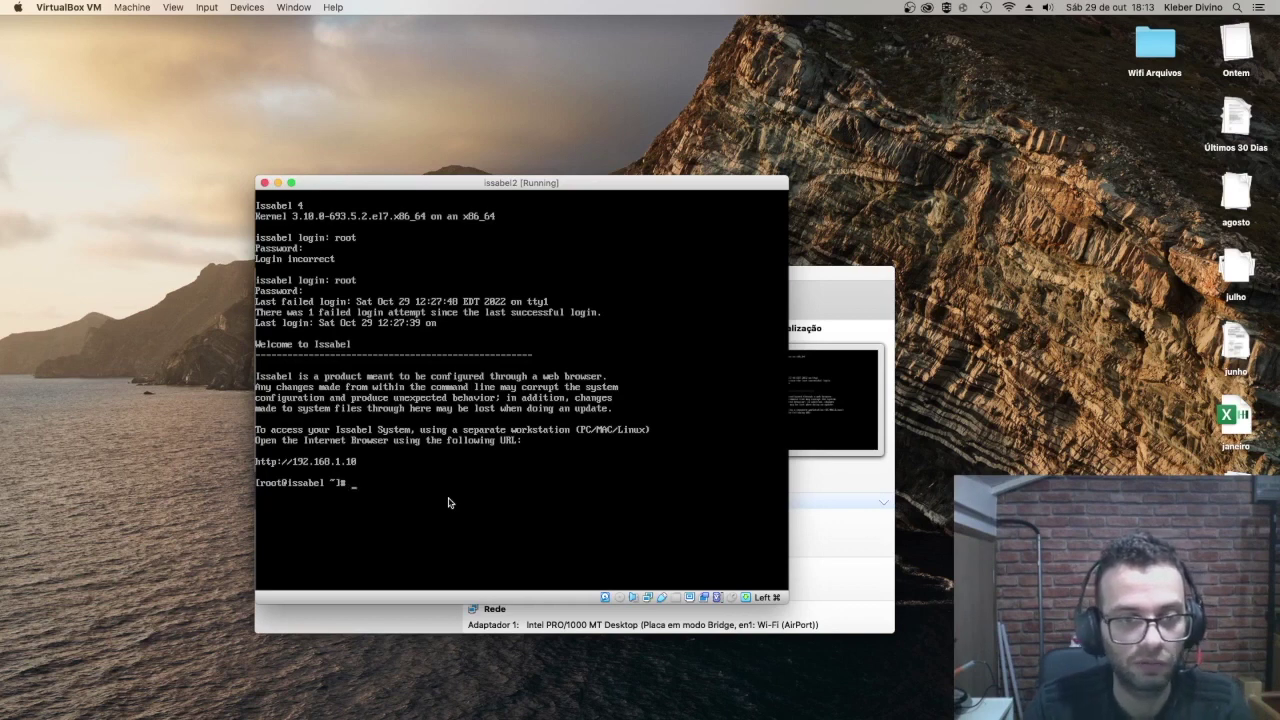
Step: Run ifconfig and ip a to confirm eth0 has address 192.168.1.10/24
key("BackSpace")
key("BackSpace")
type("ifconfig")
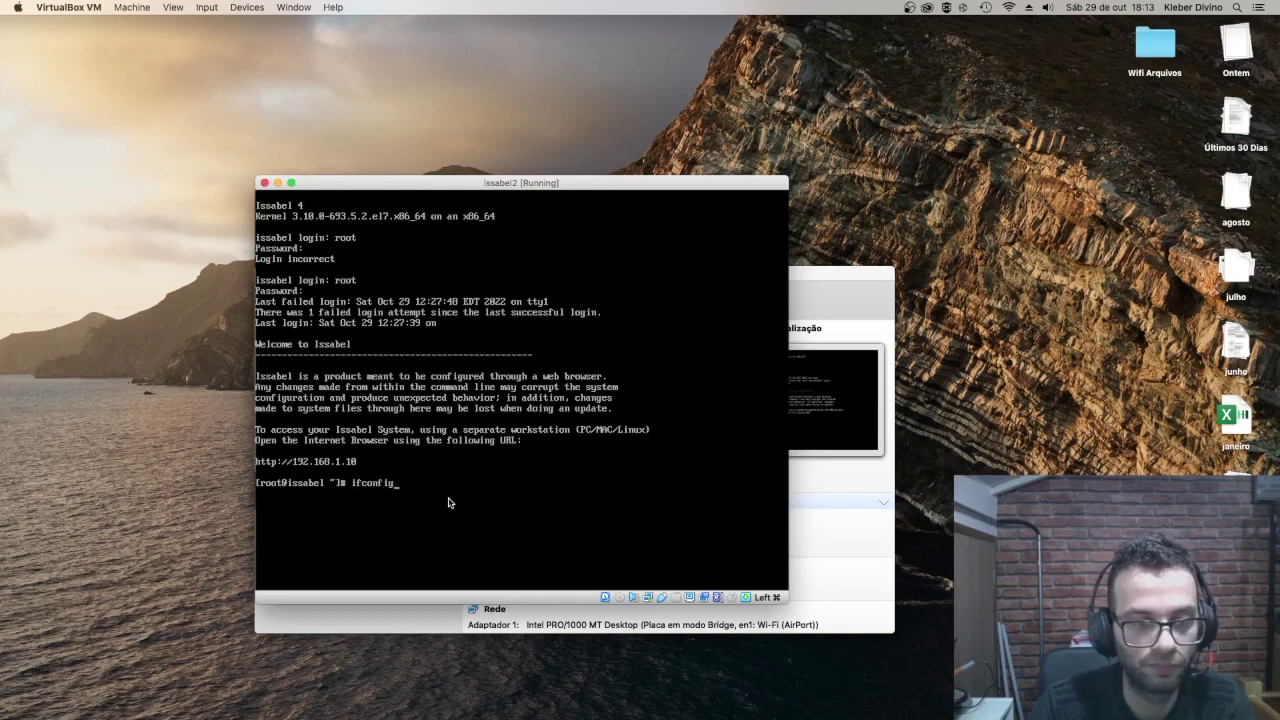
key("Return")
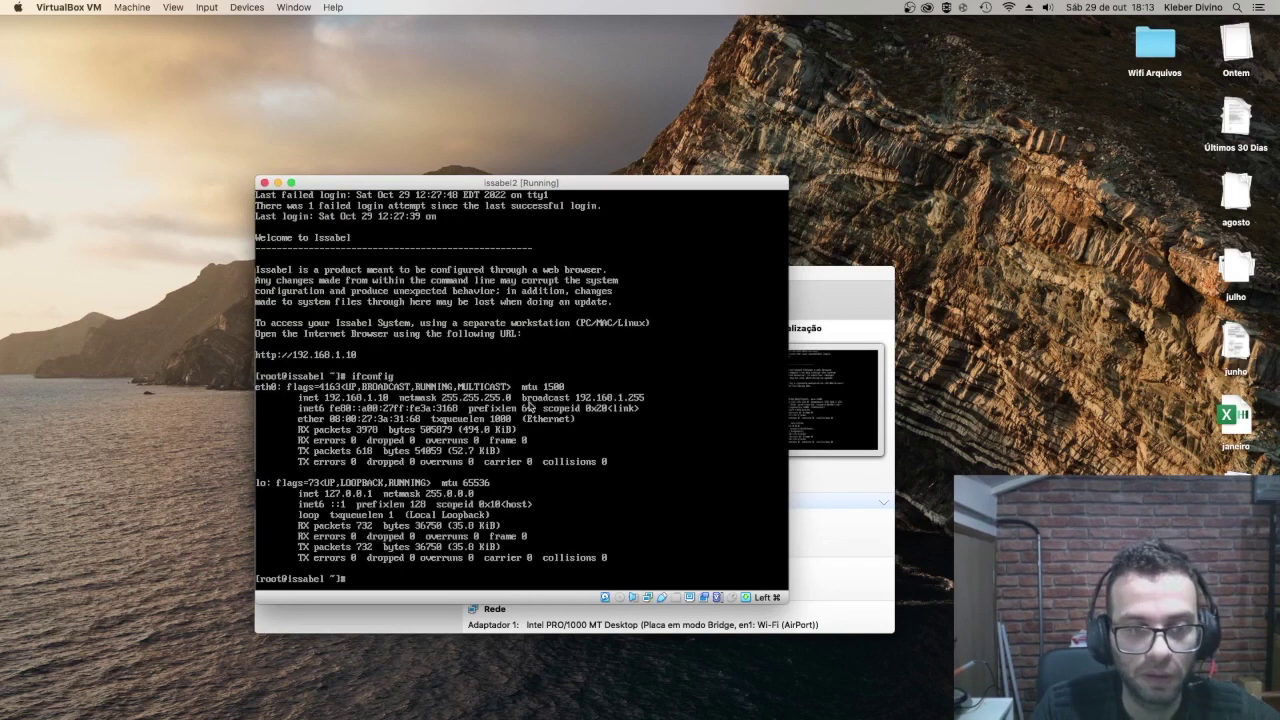
type("ip a")
key("Return")
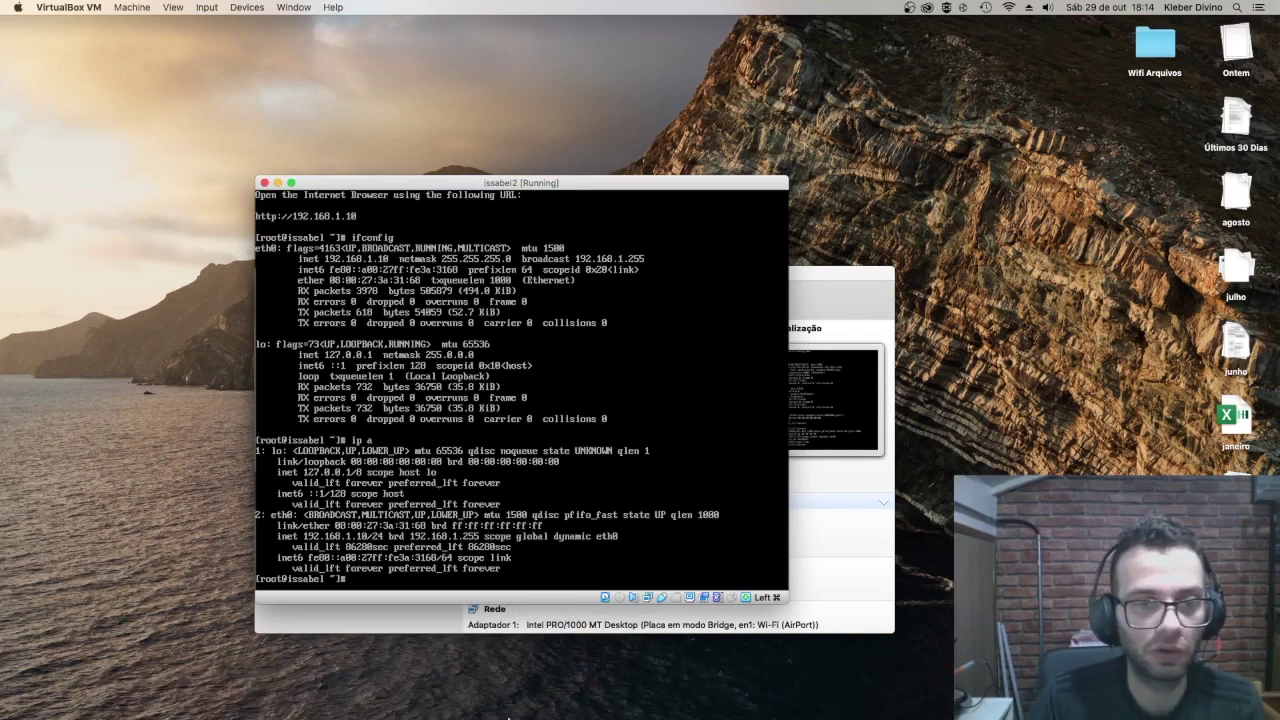
mouse_move(400, 717)
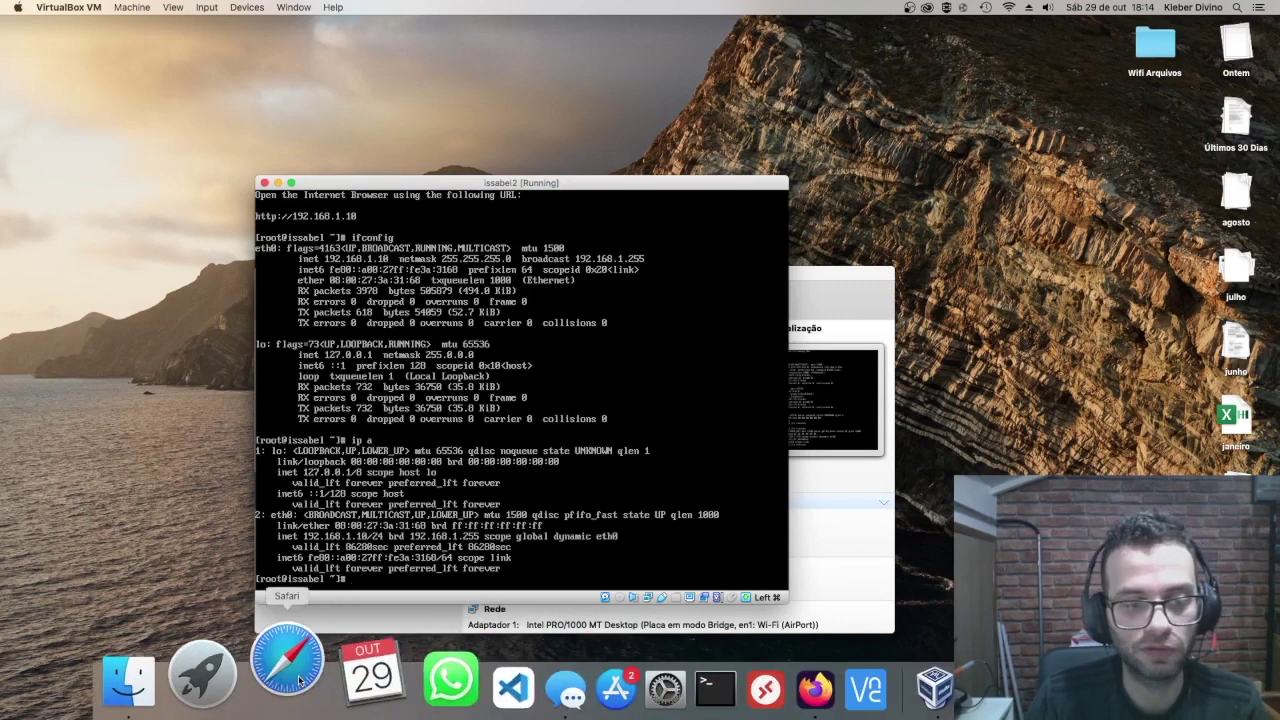
Step: In a new Safari window, load the address 192.168.1.10
left_click(757, 327)
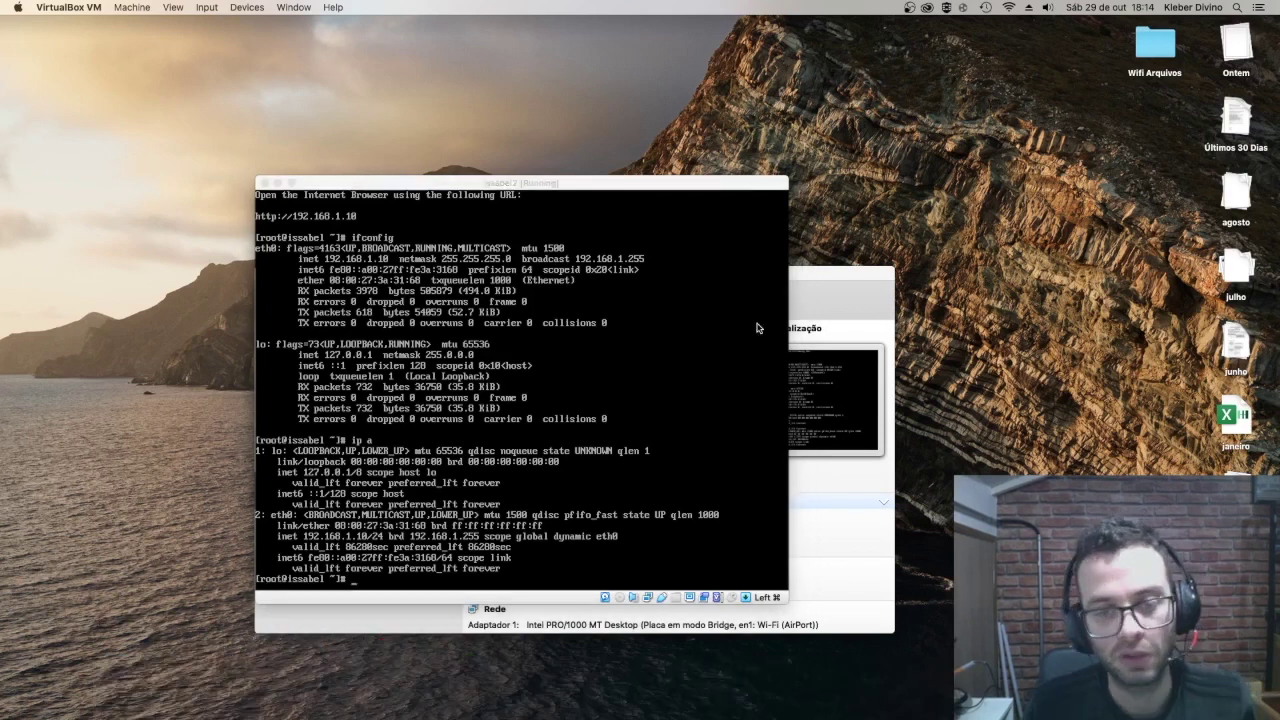
key("super+Tab")
key("super+n")
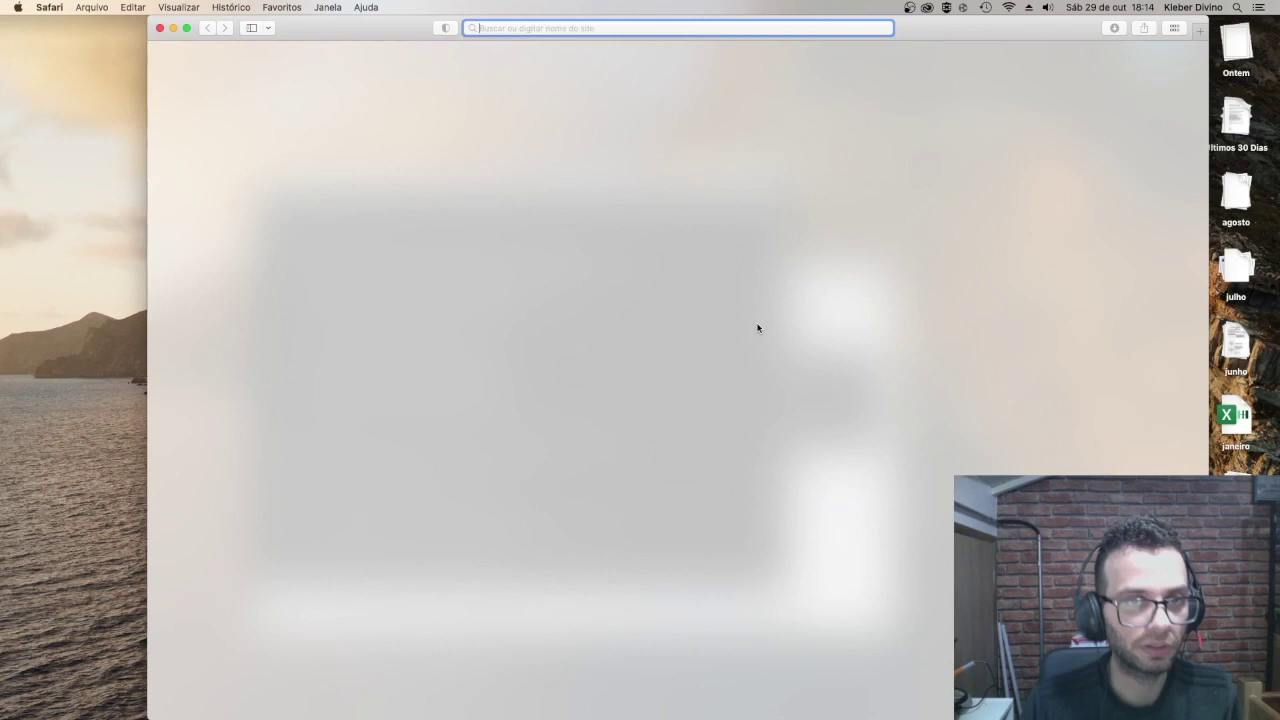
type("192")
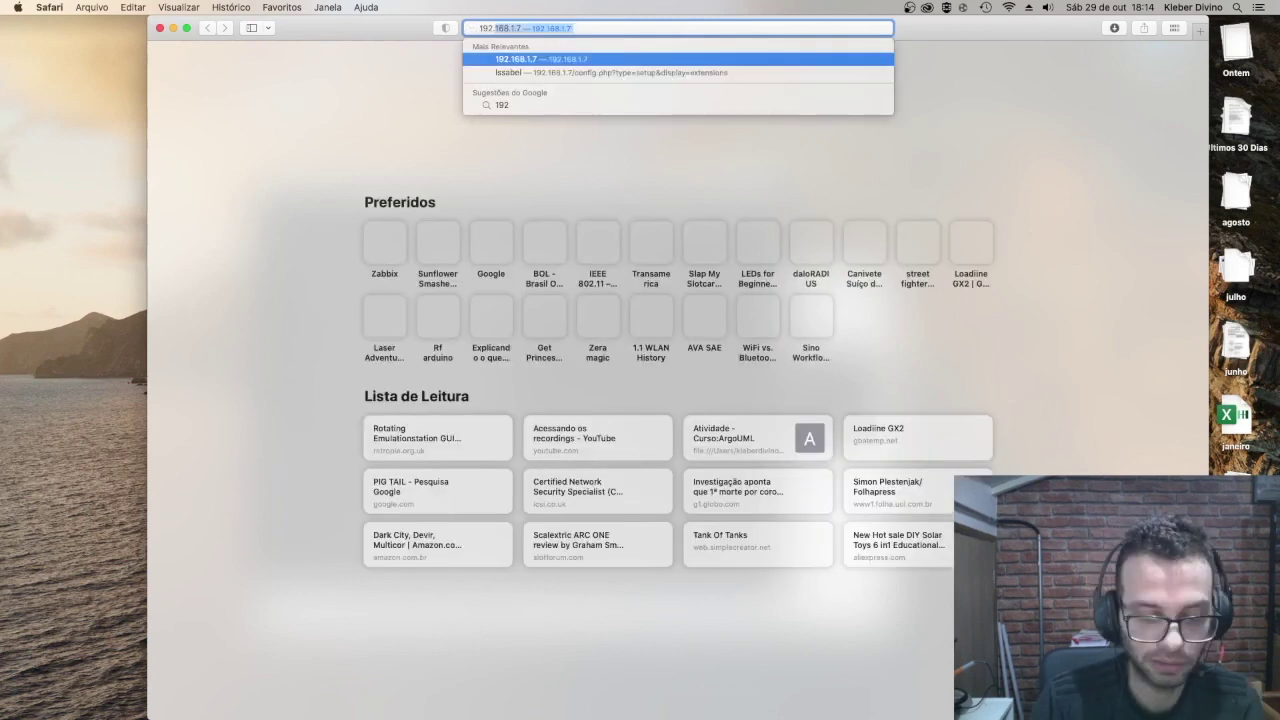
type(".168.1")
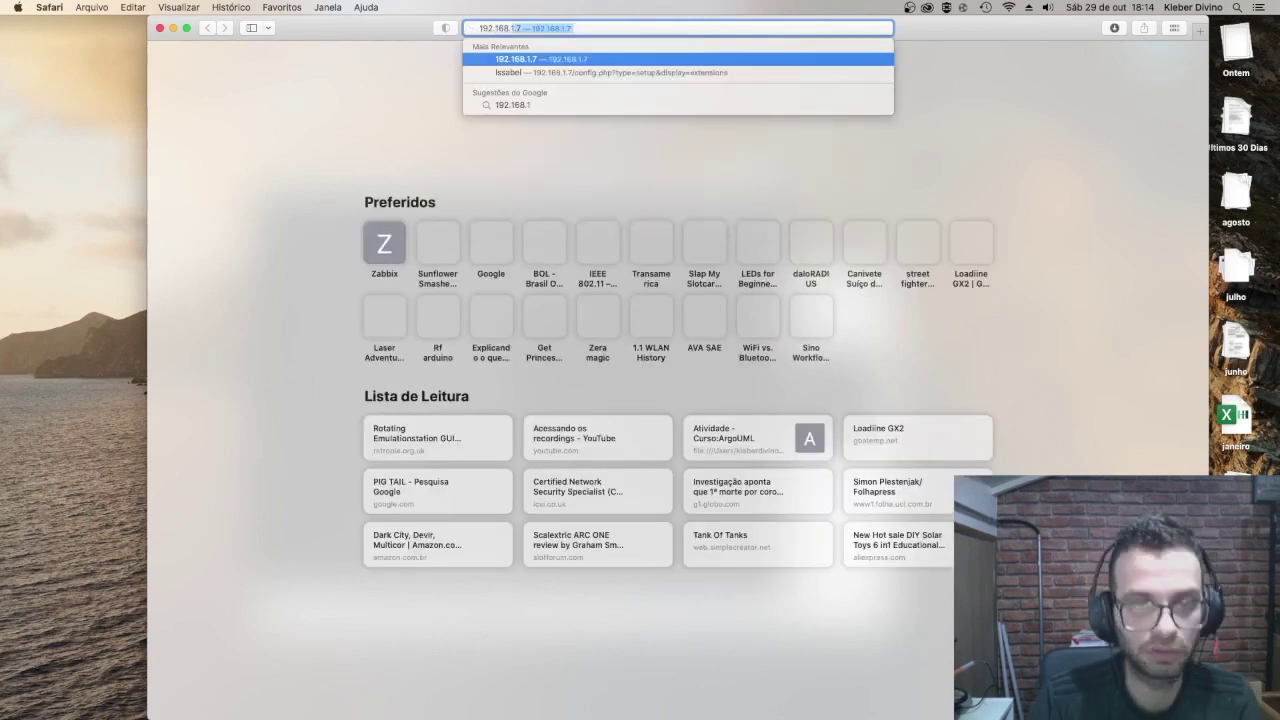
type("1")
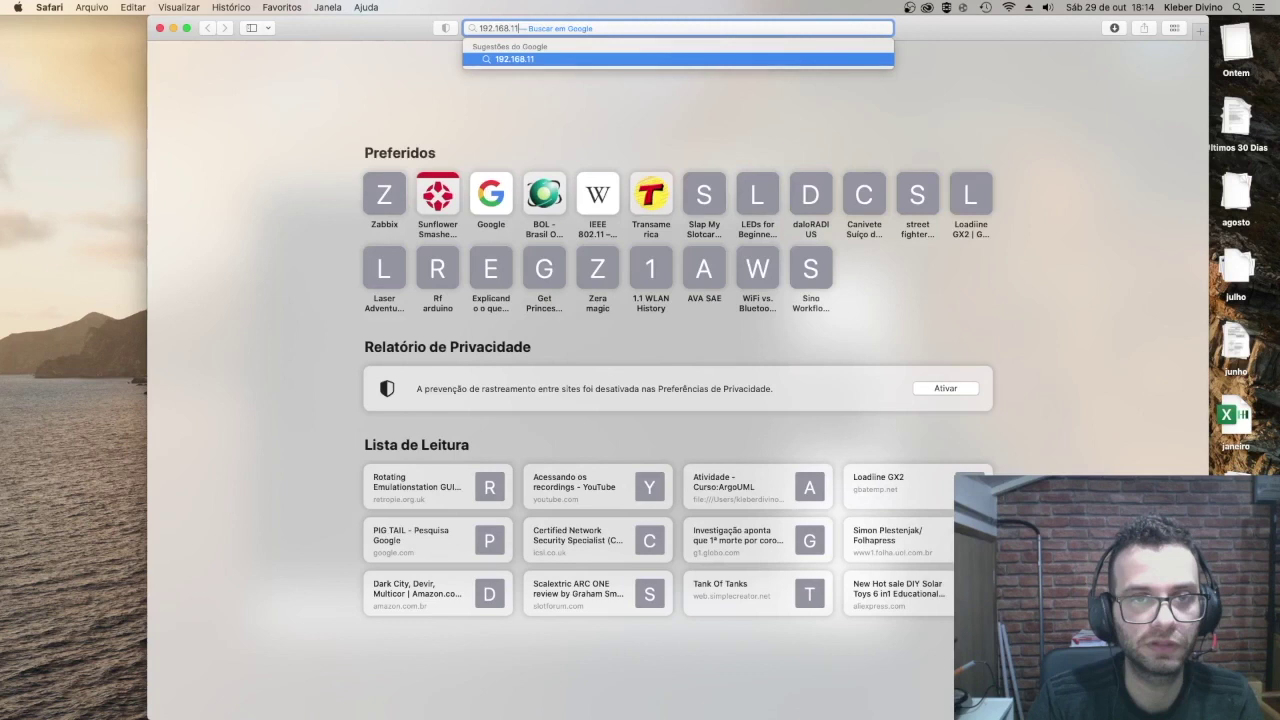
type("0")
key("Return")
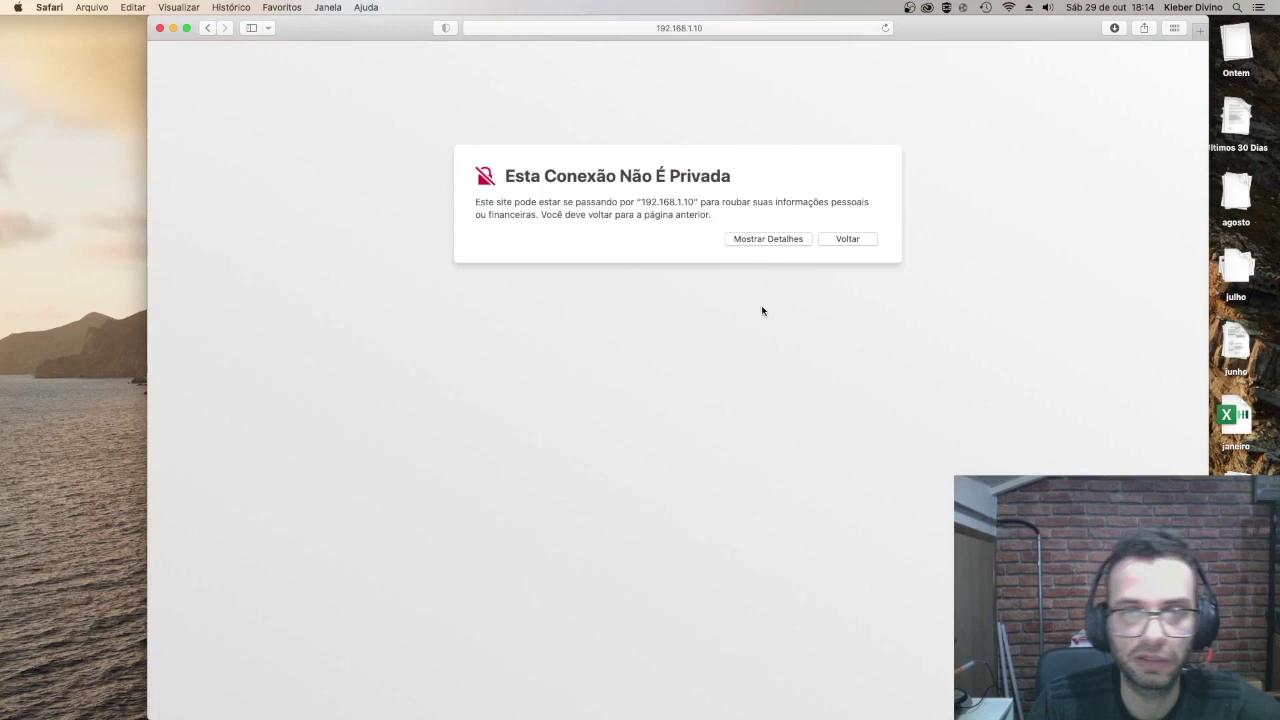
Step: Bypass the certificate warning by choosing to visit the site anyway
left_click(768, 238)
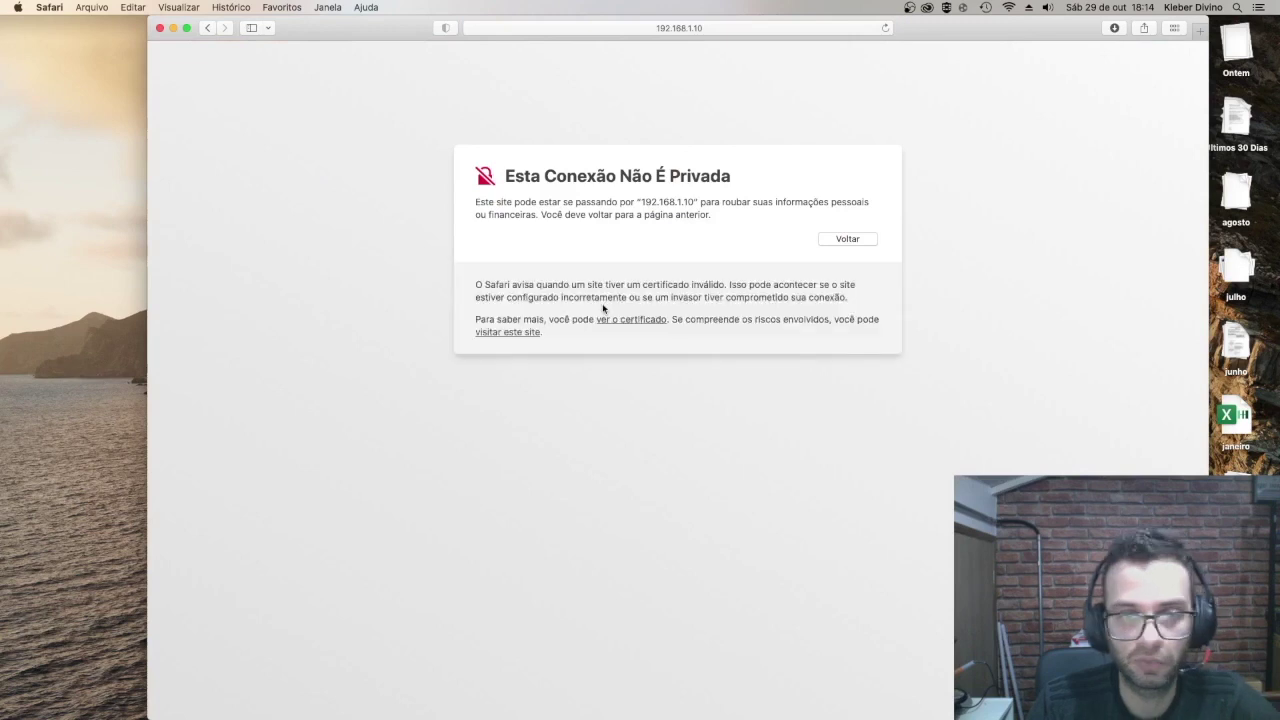
left_click(508, 332)
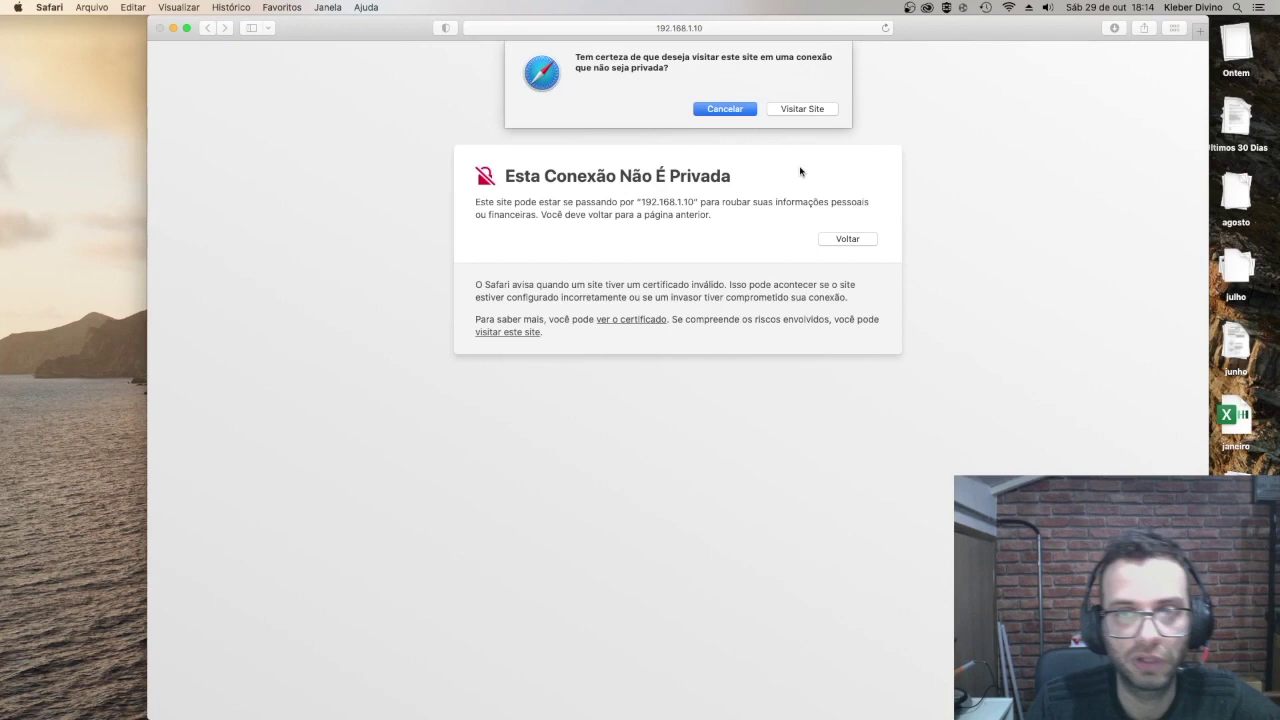
left_click(802, 108)
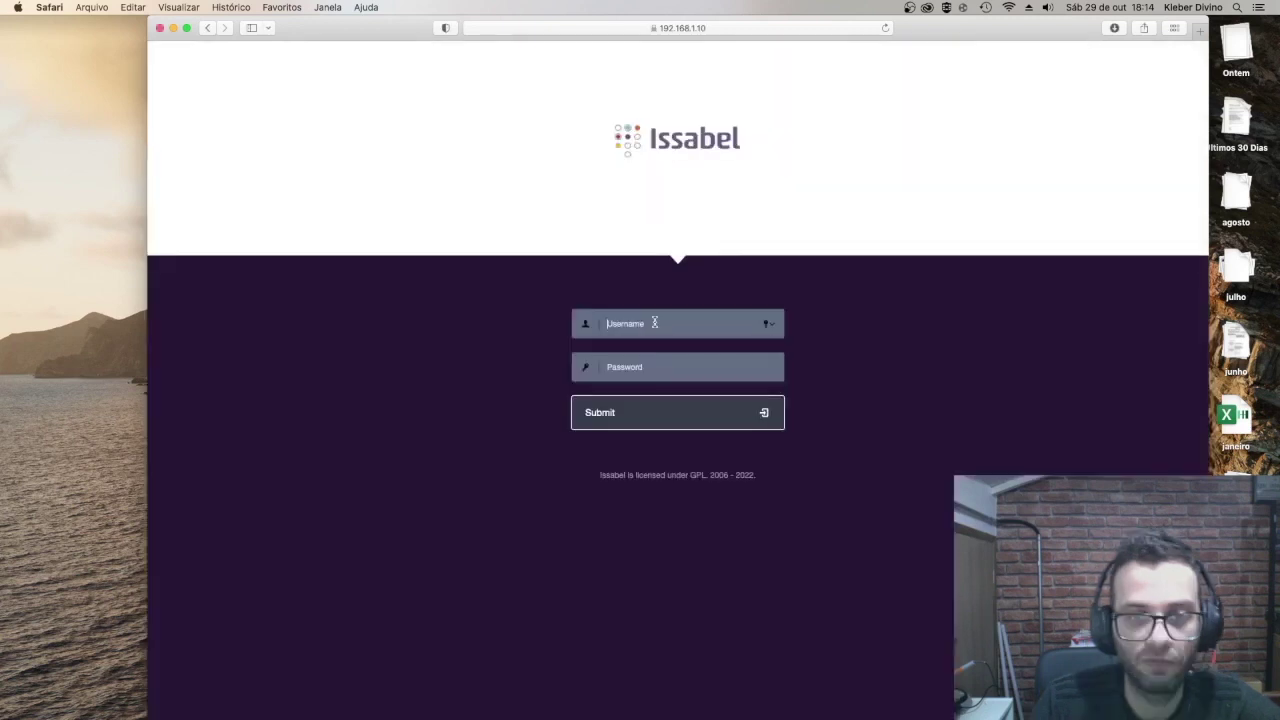
Step: Enter admin as the login username and move to the password field
type("admin")
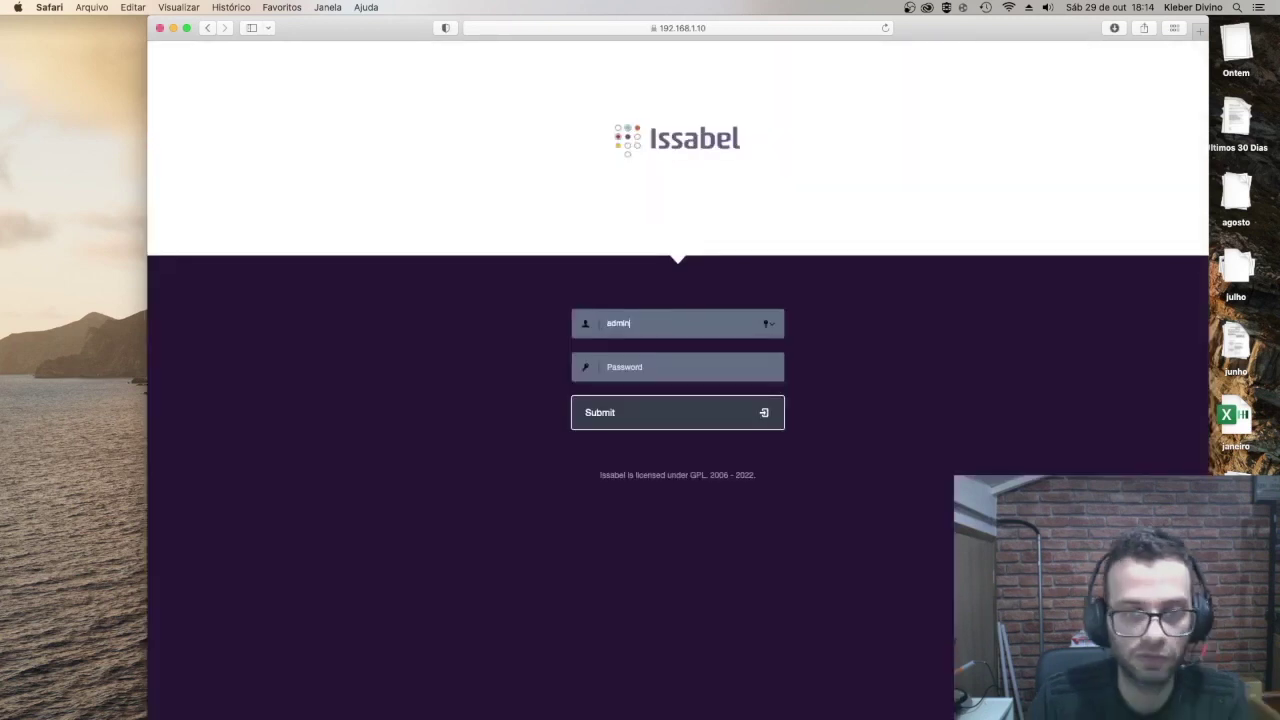
left_click(691, 368)
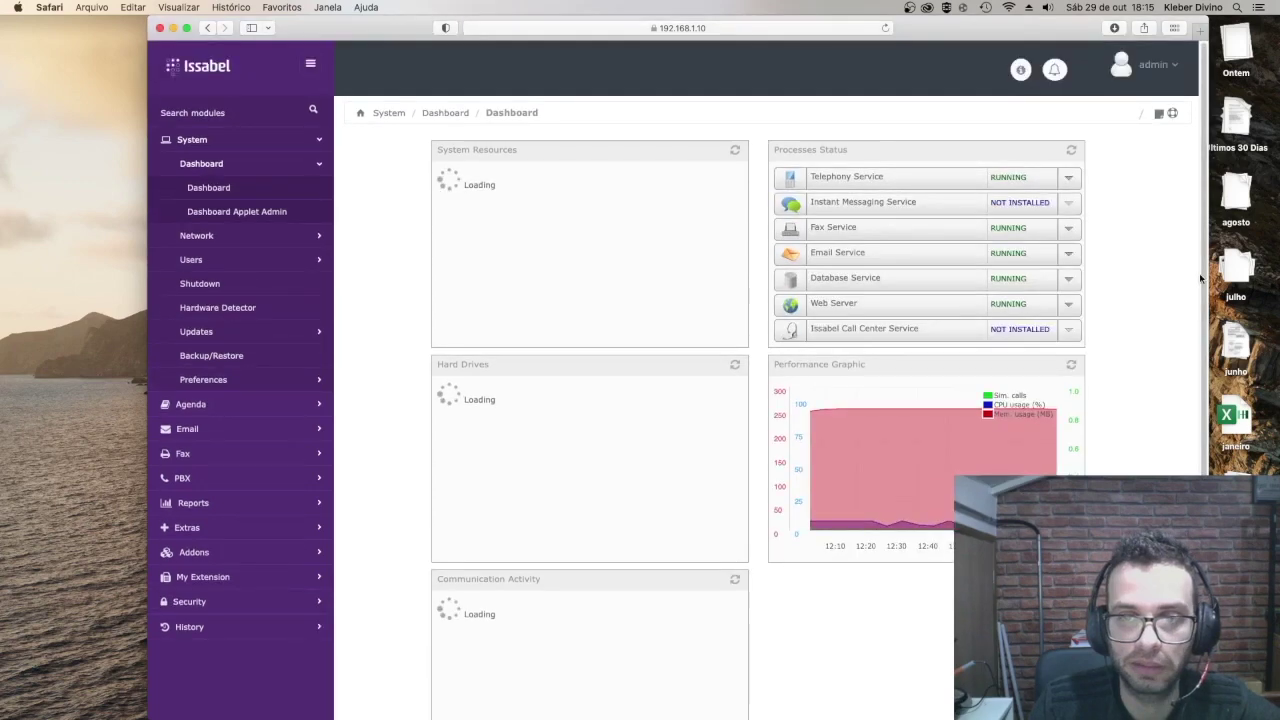
Step: Check the dashboard's Communication Activity showing 0 registered SIP extensions, then expand PBX in the sidebar
scroll(1020, 410, "down", 2)
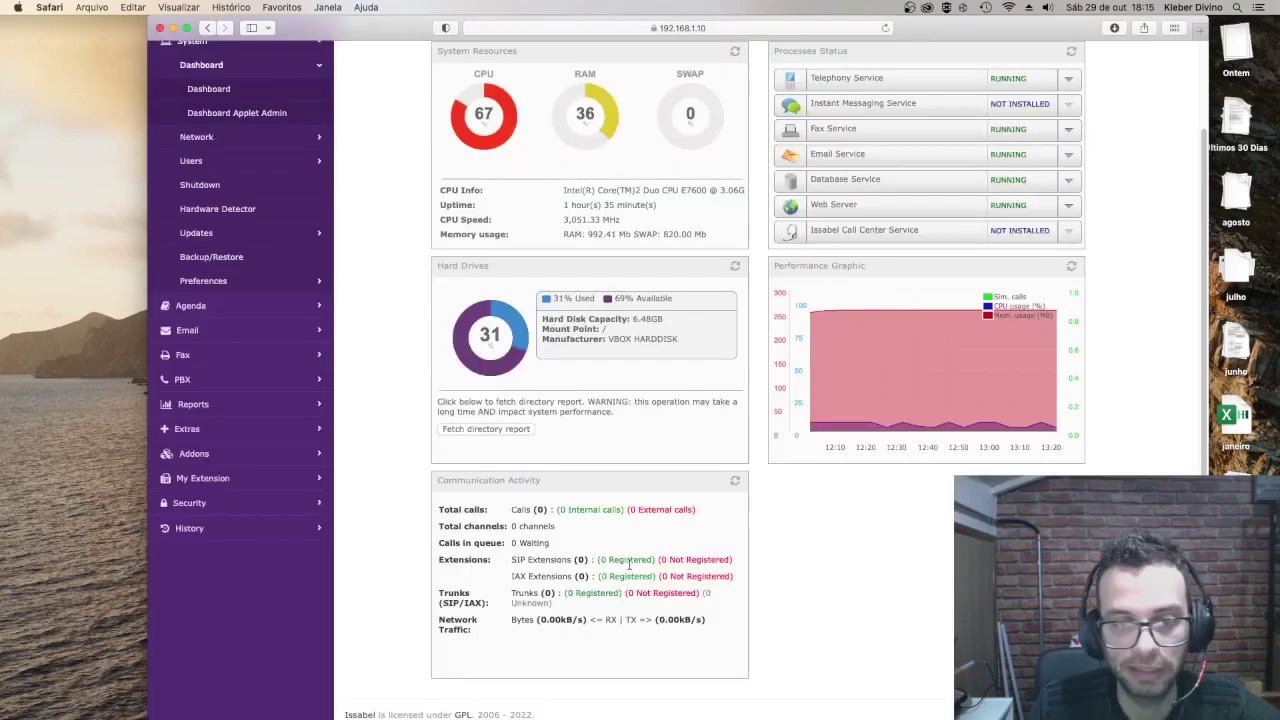
scroll(636, 568, "up", 1)
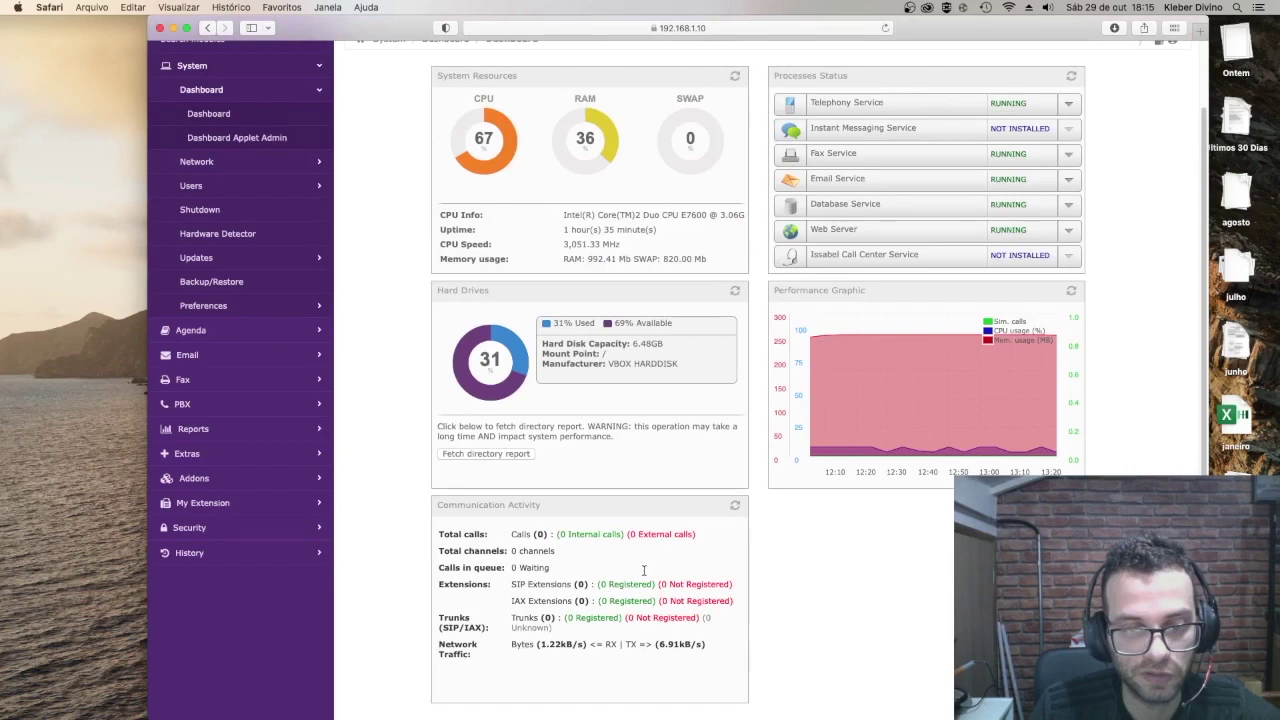
scroll(643, 570, "up", 3)
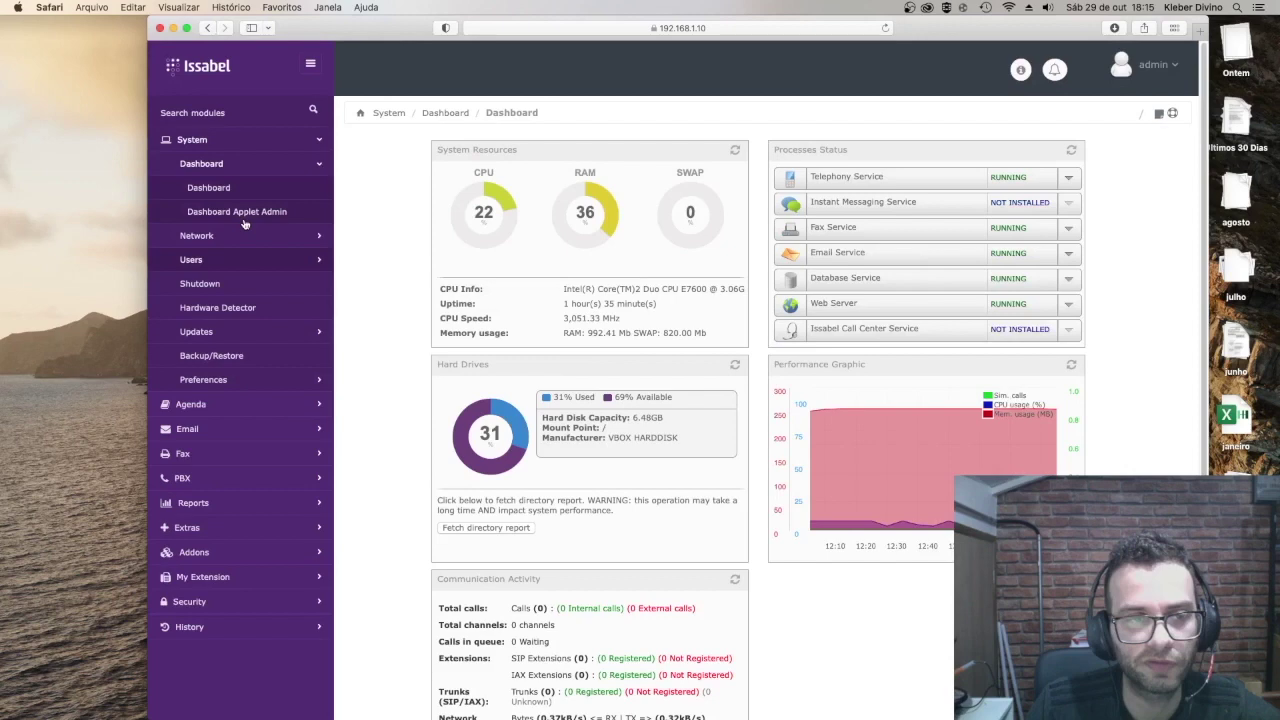
scroll(244, 224, "down", 2)
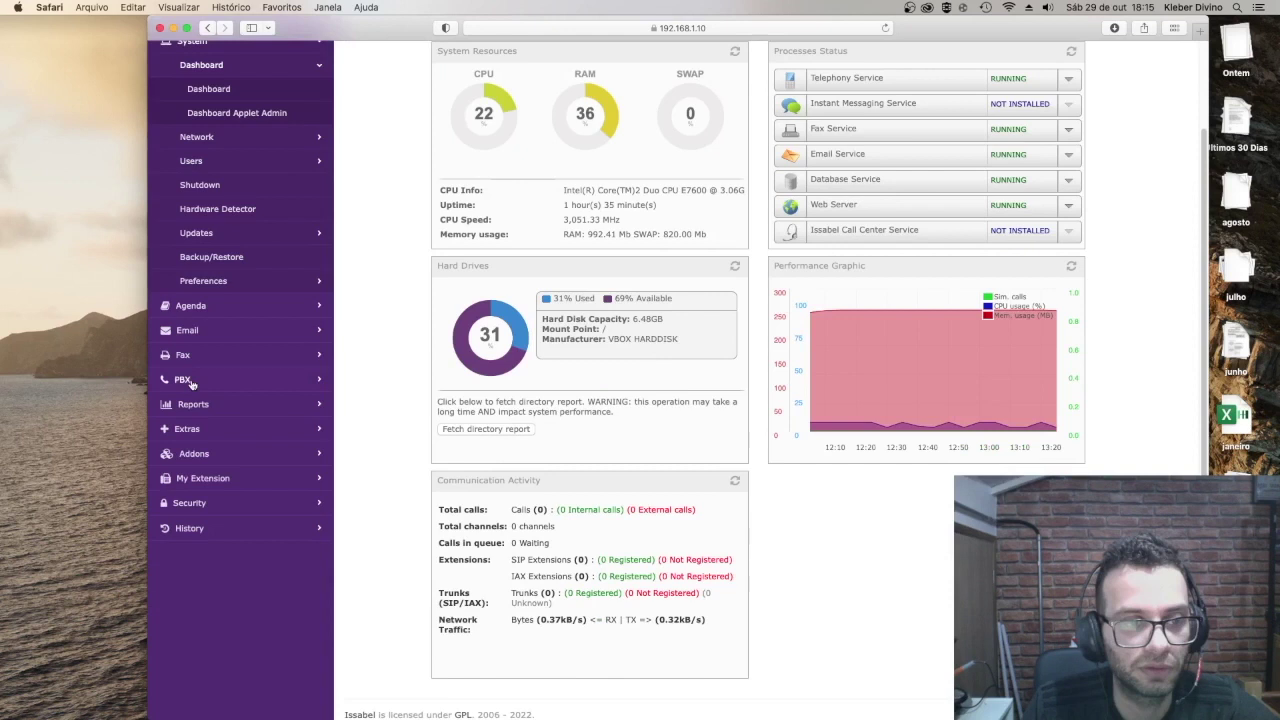
left_click(184, 380)
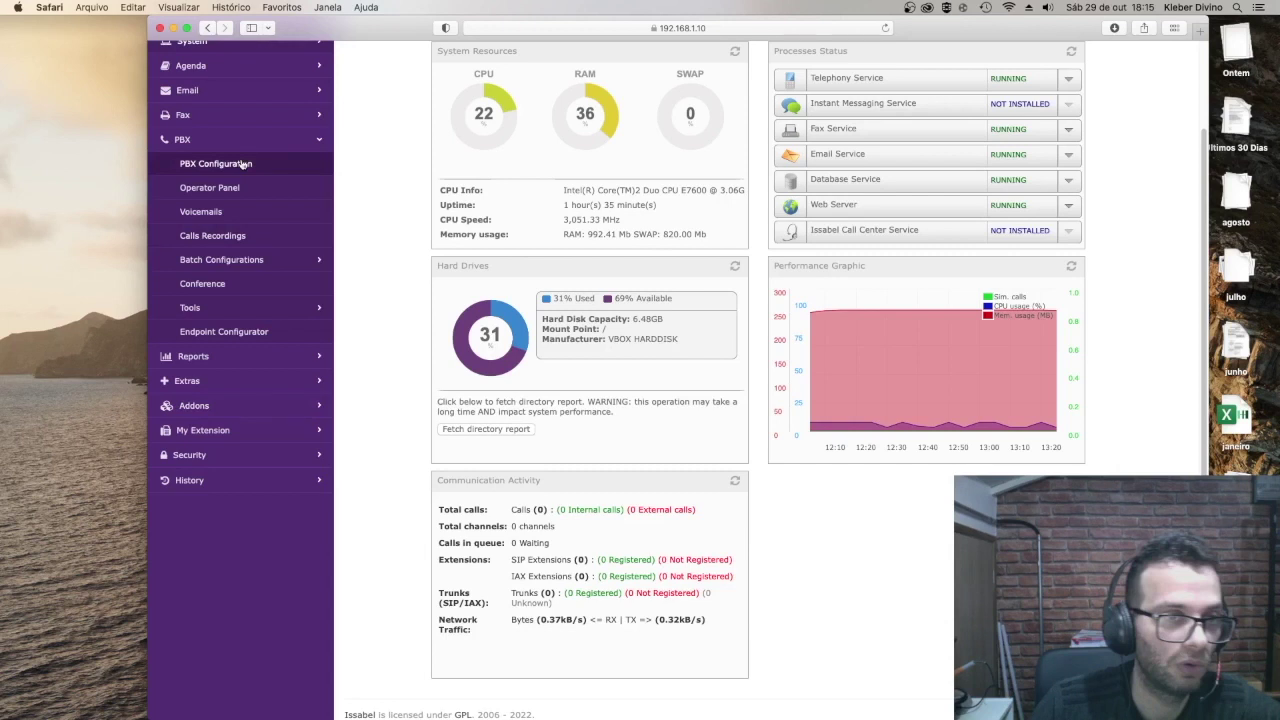
Step: In PBX Configuration, add a new extension of device type Generic SIP Device
left_click(222, 168)
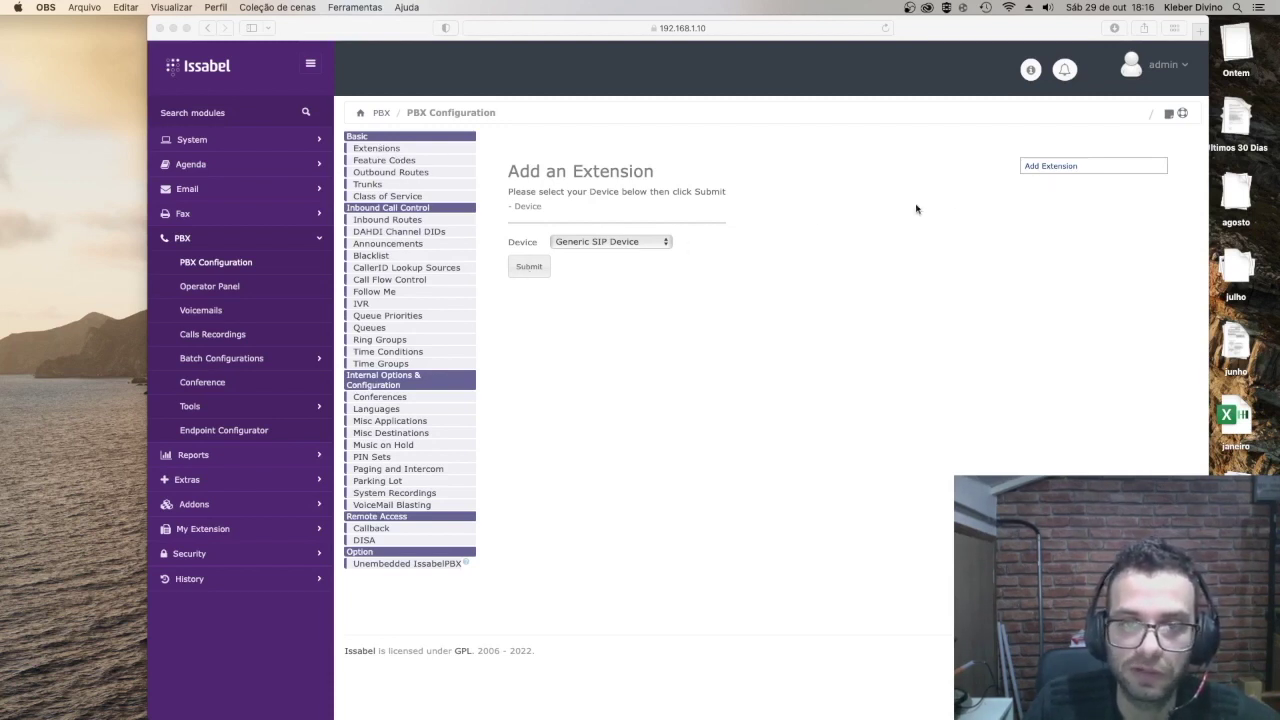
left_click(1041, 170)
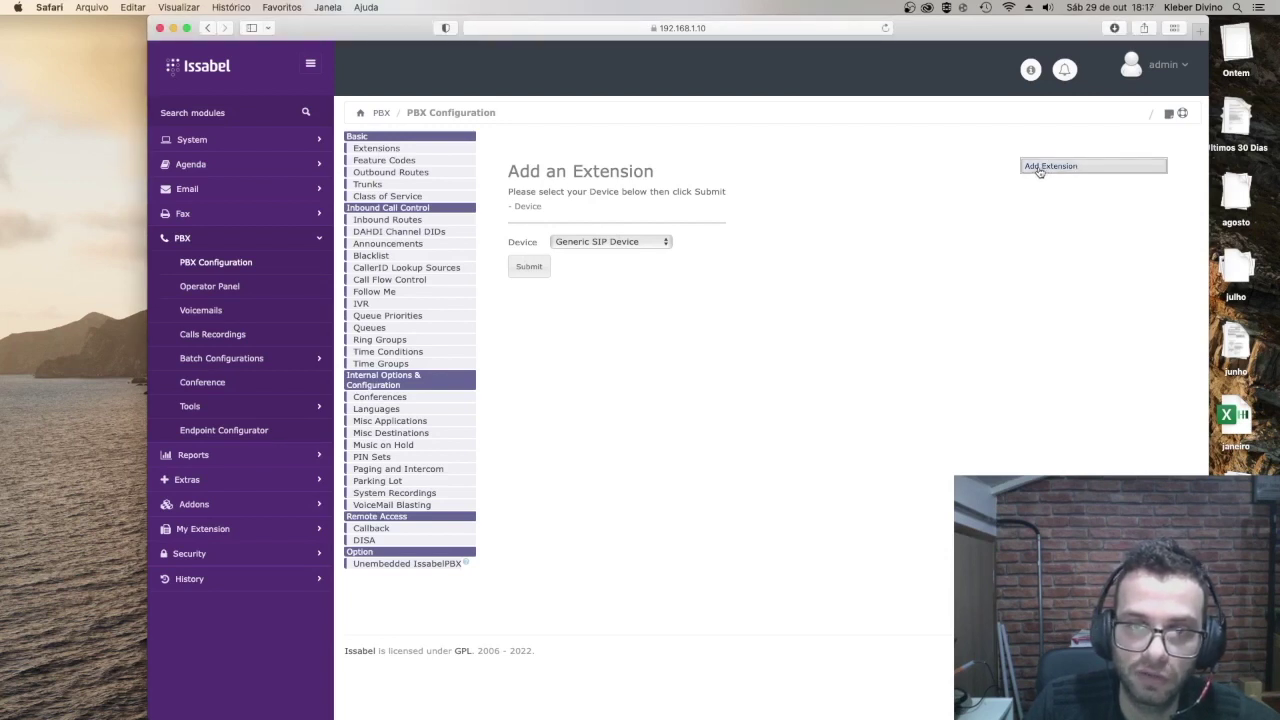
left_click(664, 245)
left_click(664, 245)
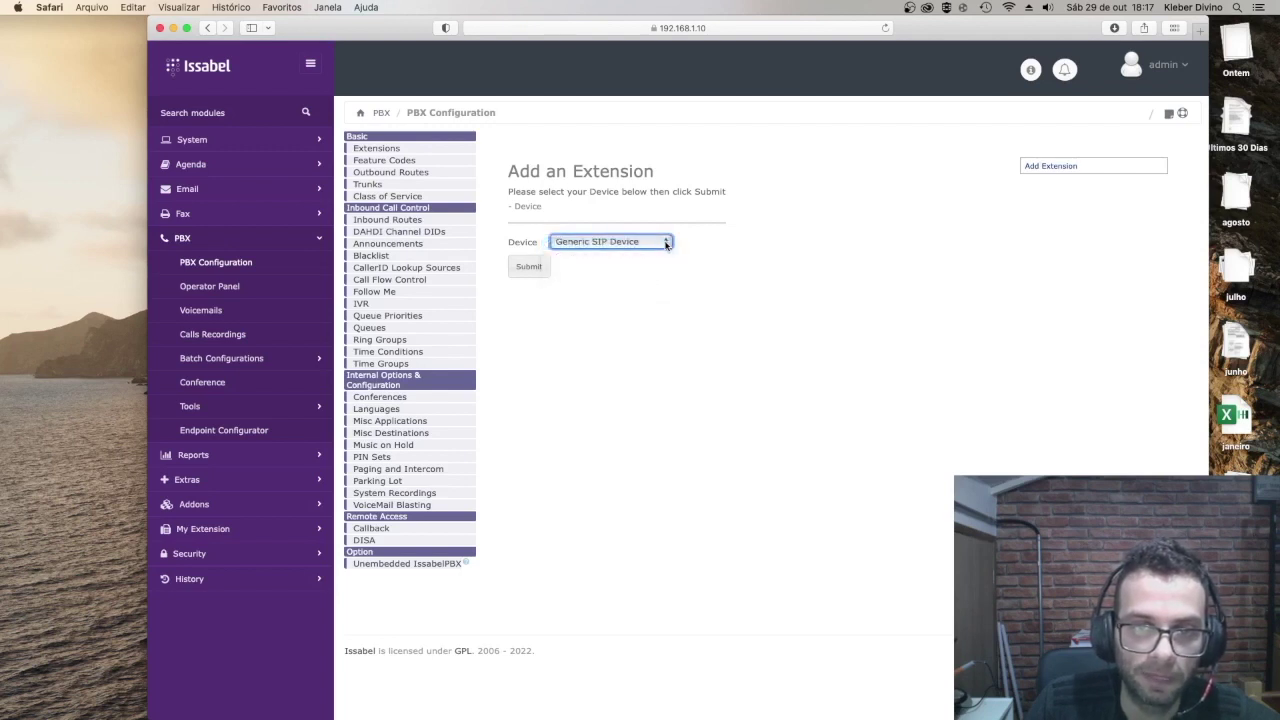
left_click(531, 267)
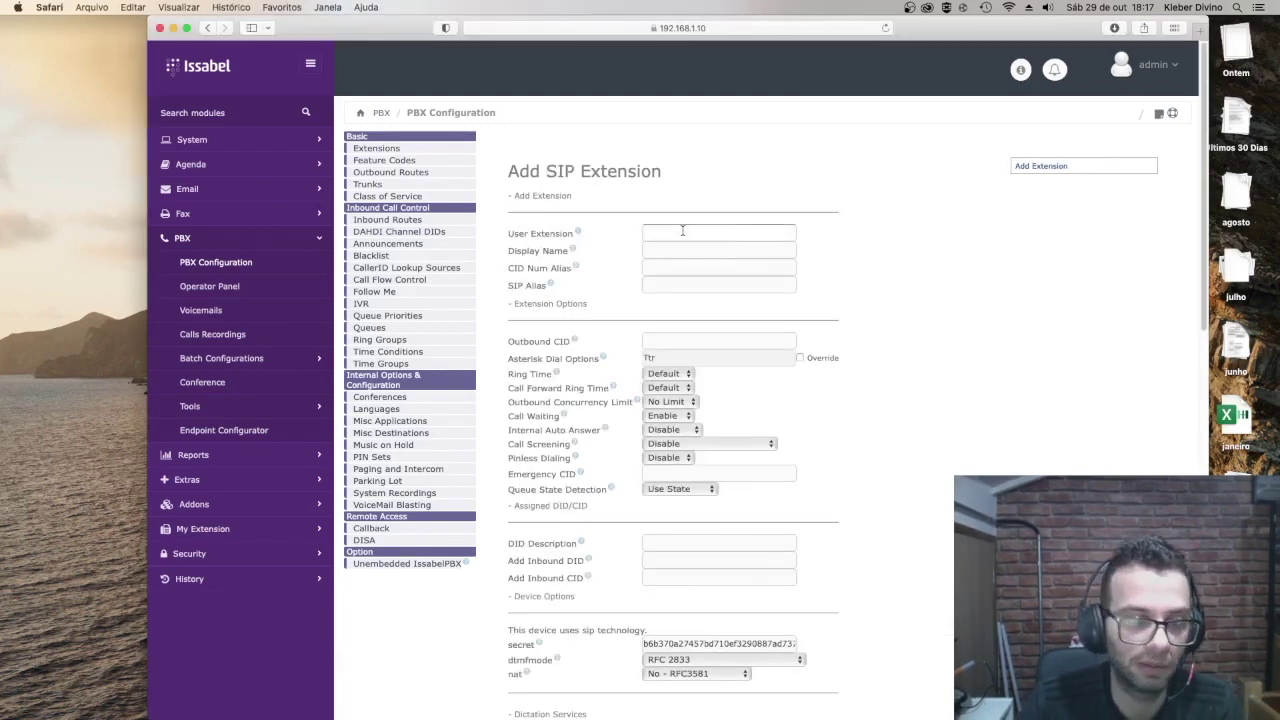
Step: Fill in extension 1002's number and display name, replacing the generated secret with a custom password
type("1002")
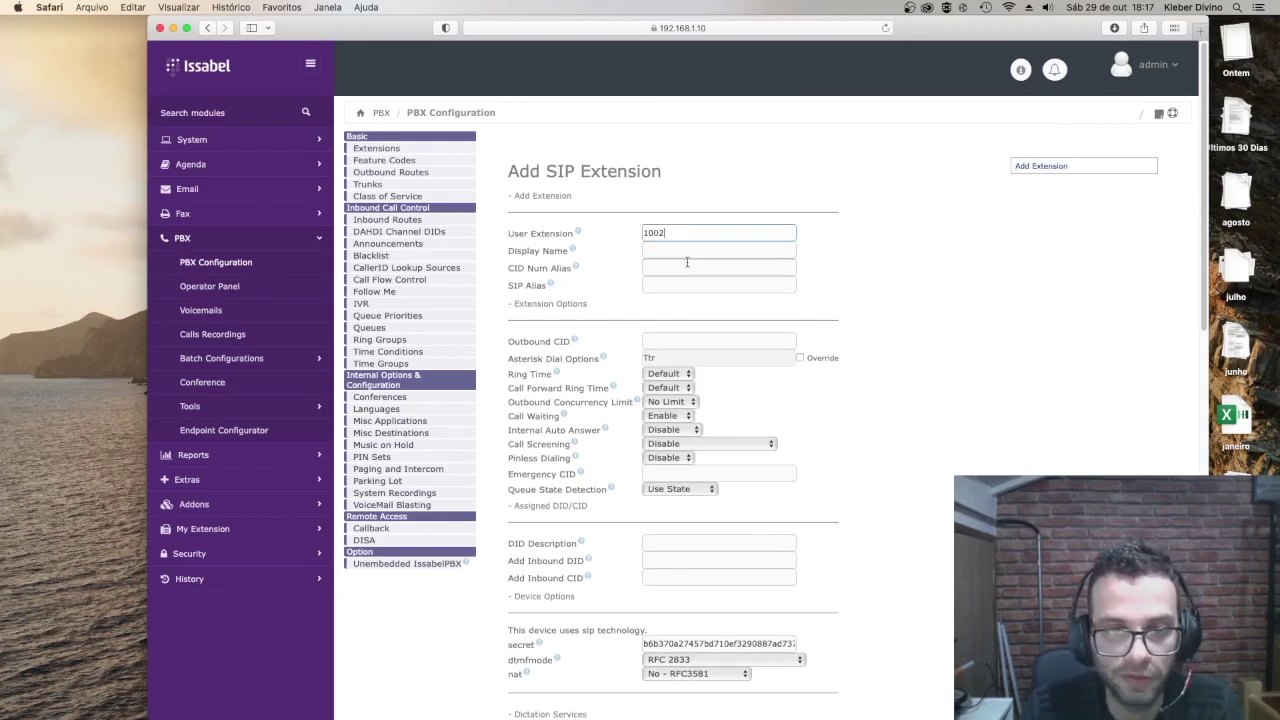
left_click(655, 254)
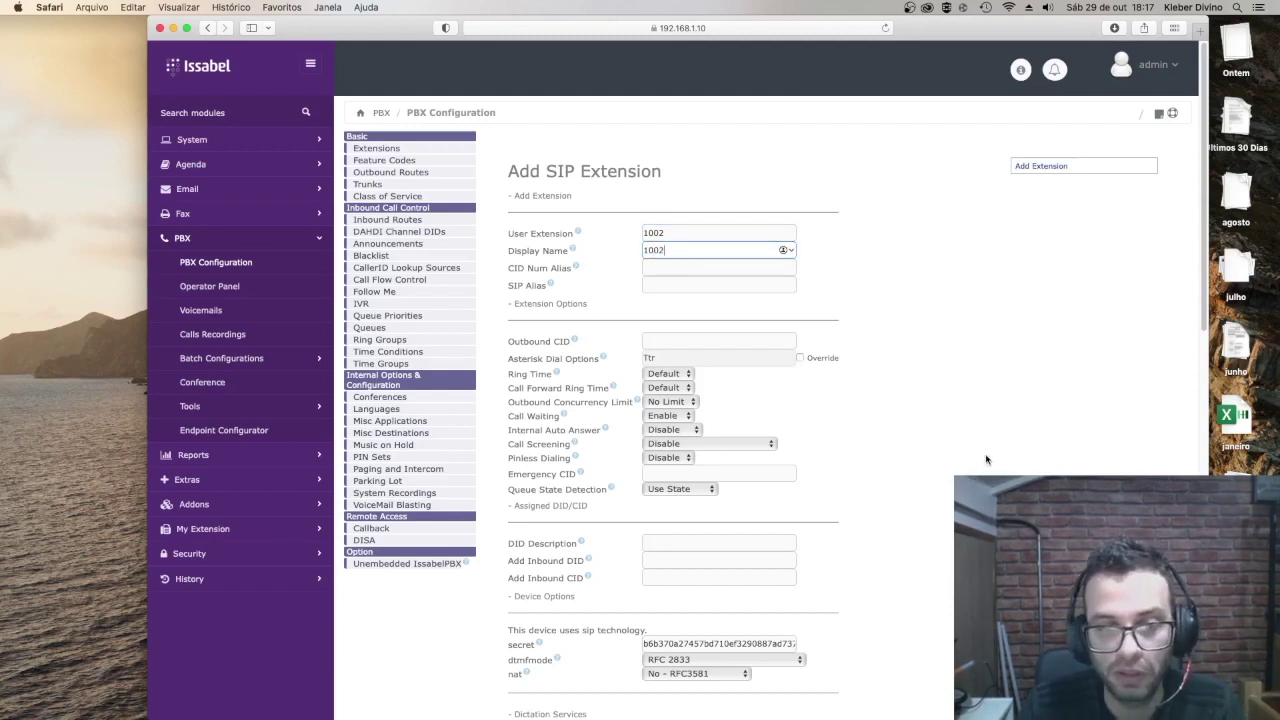
double_click(694, 643)
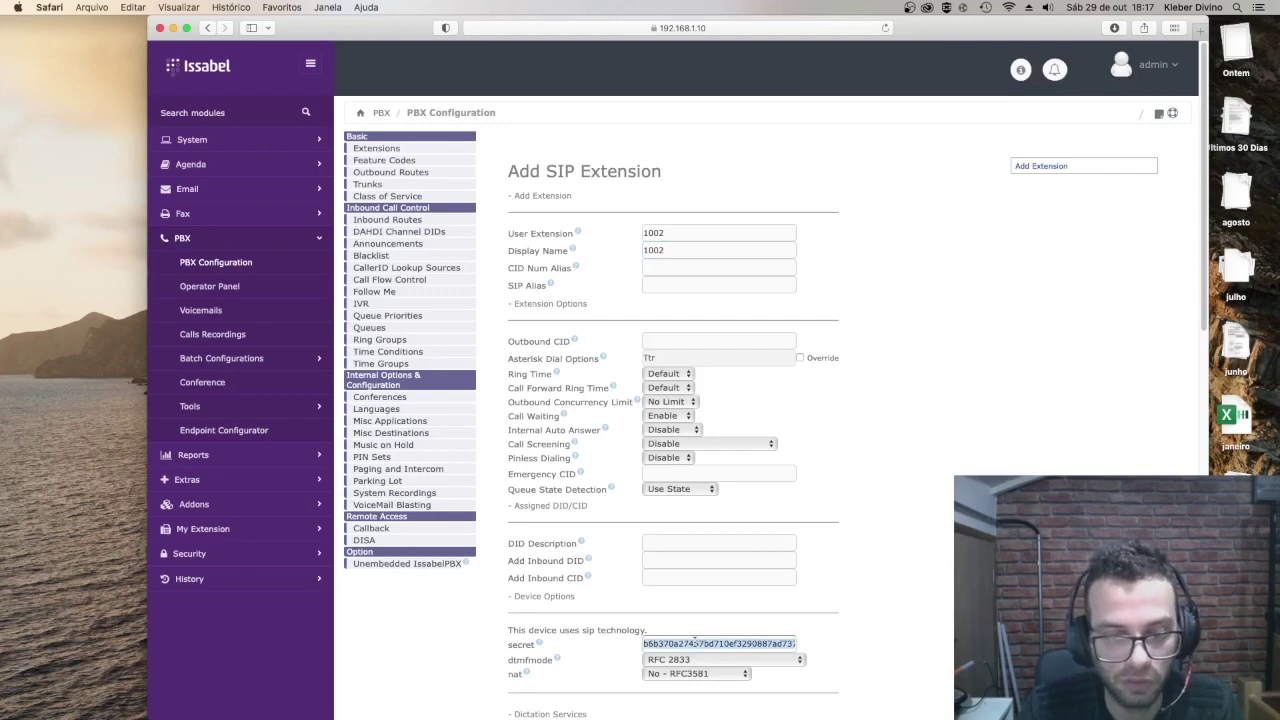
scroll(694, 643, "down", 5)
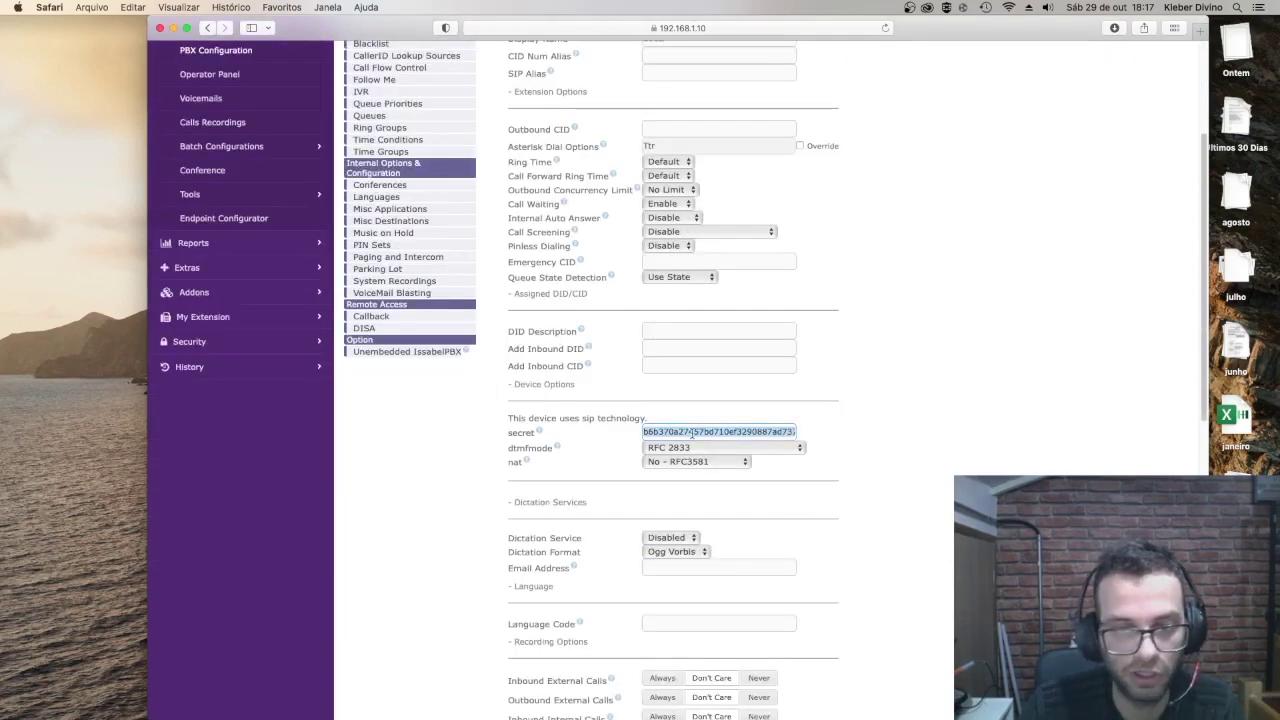
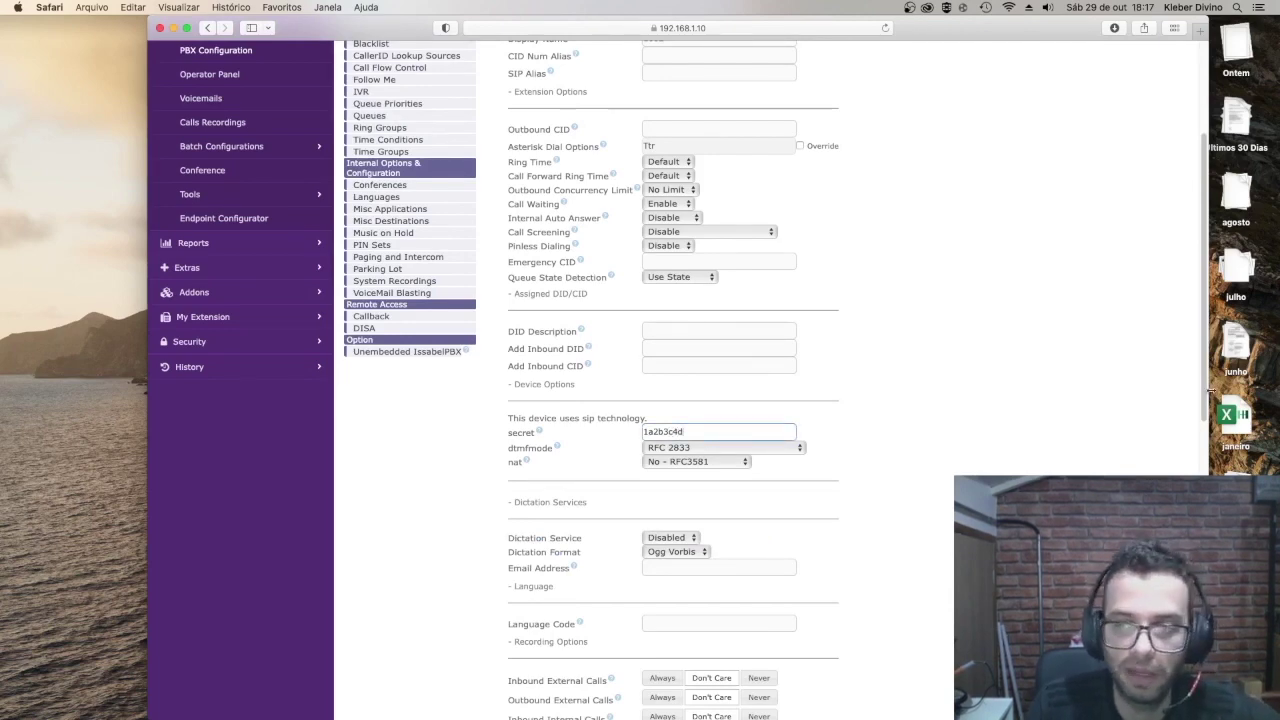
Step: Scroll to the bottom of the form and submit extension 1002
left_click_drag(1206, 392, 1203, 325)
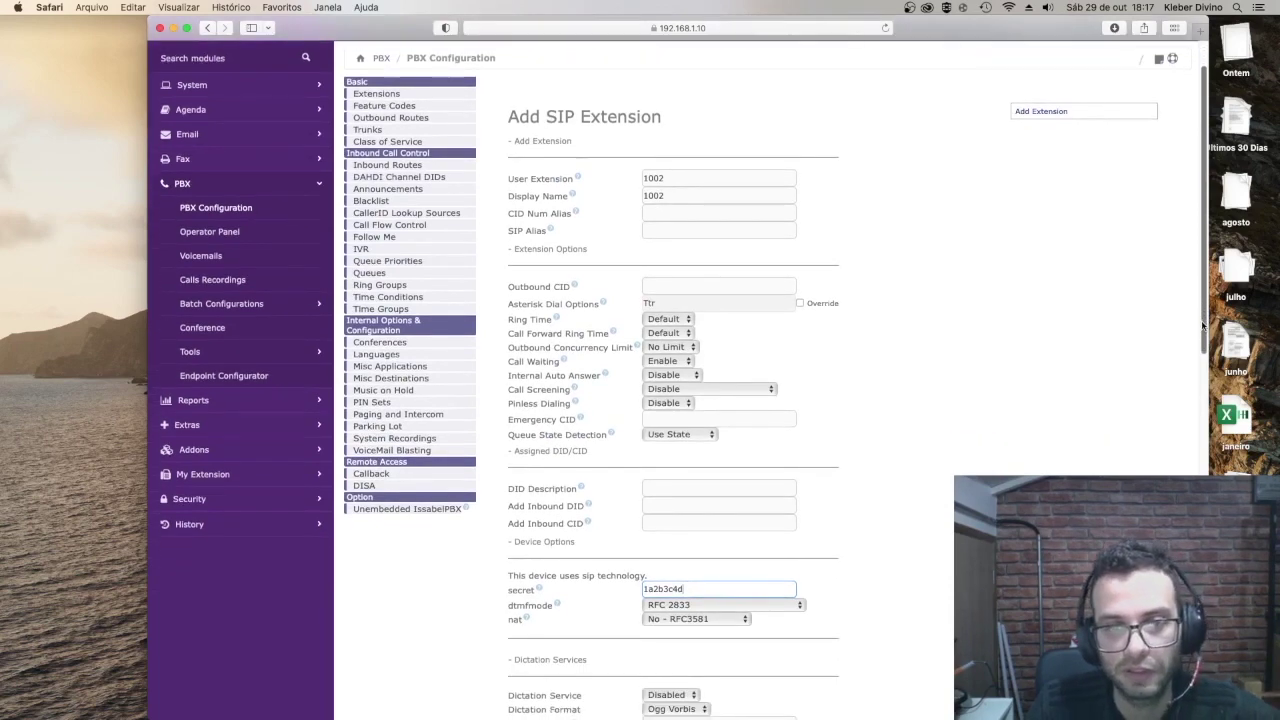
left_click_drag(1203, 325, 1205, 298)
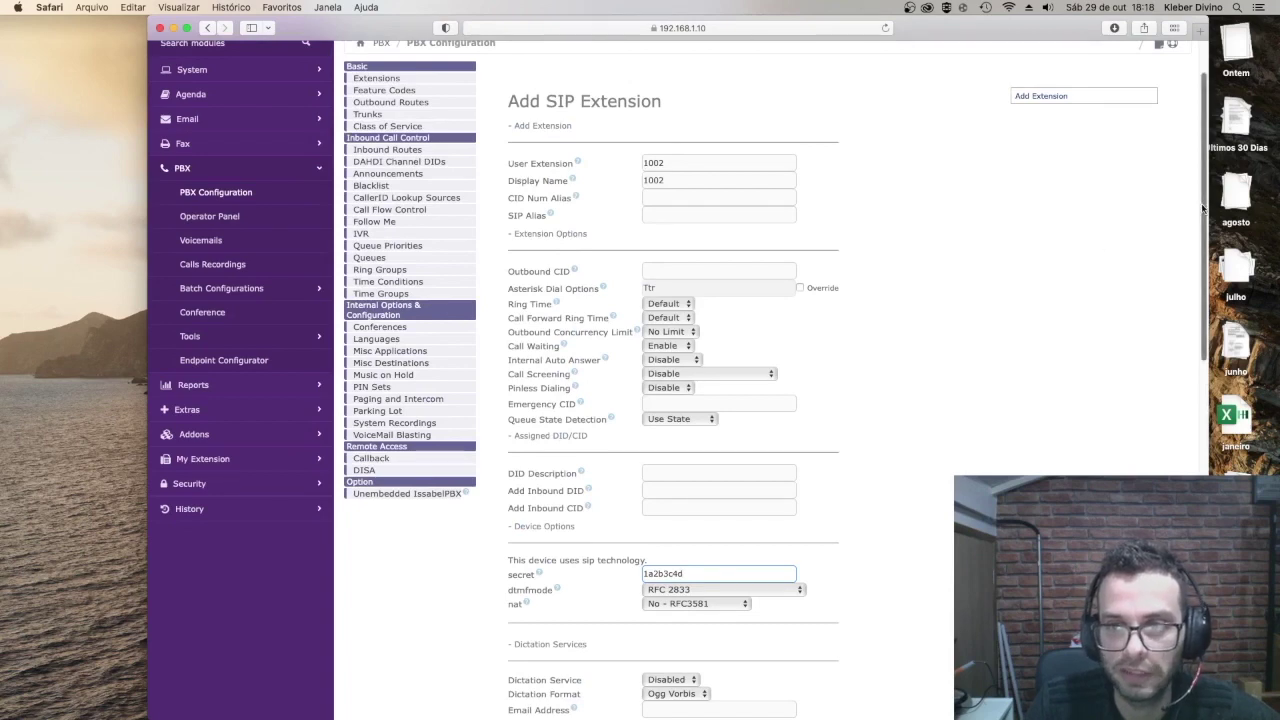
left_click_drag(1203, 207, 1204, 317)
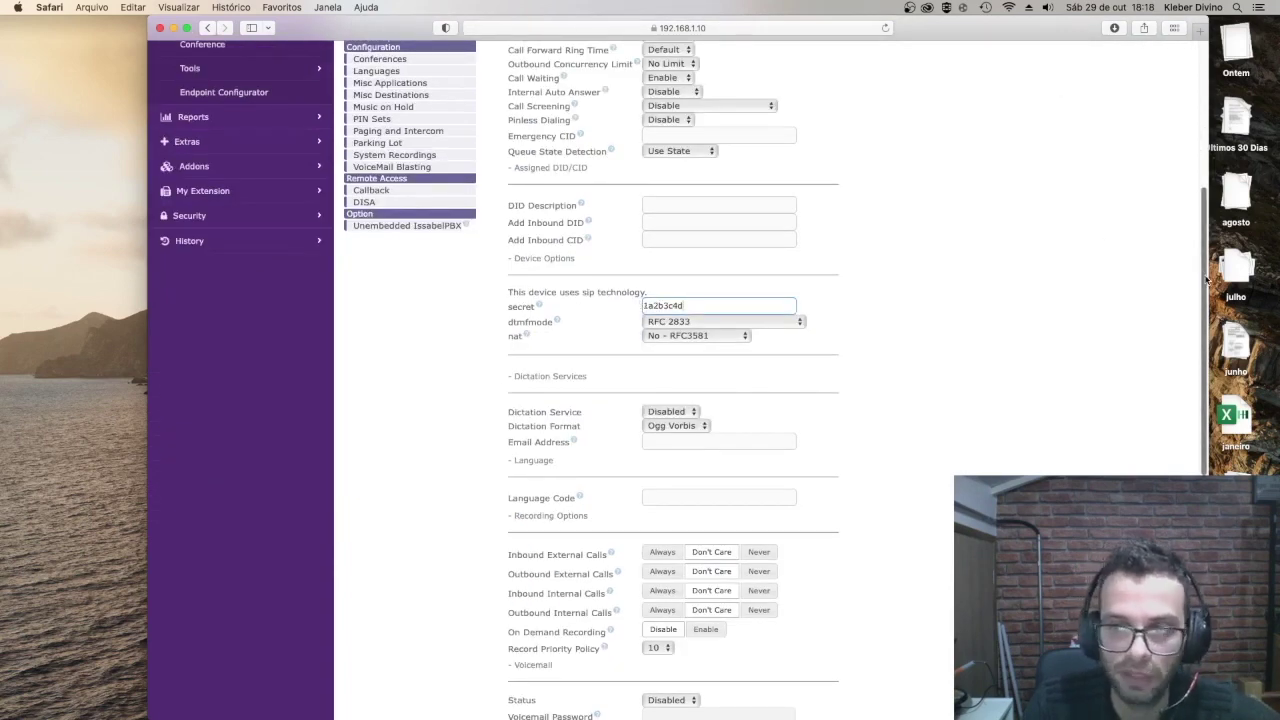
left_click_drag(1204, 290, 1204, 512)
left_click(529, 605)
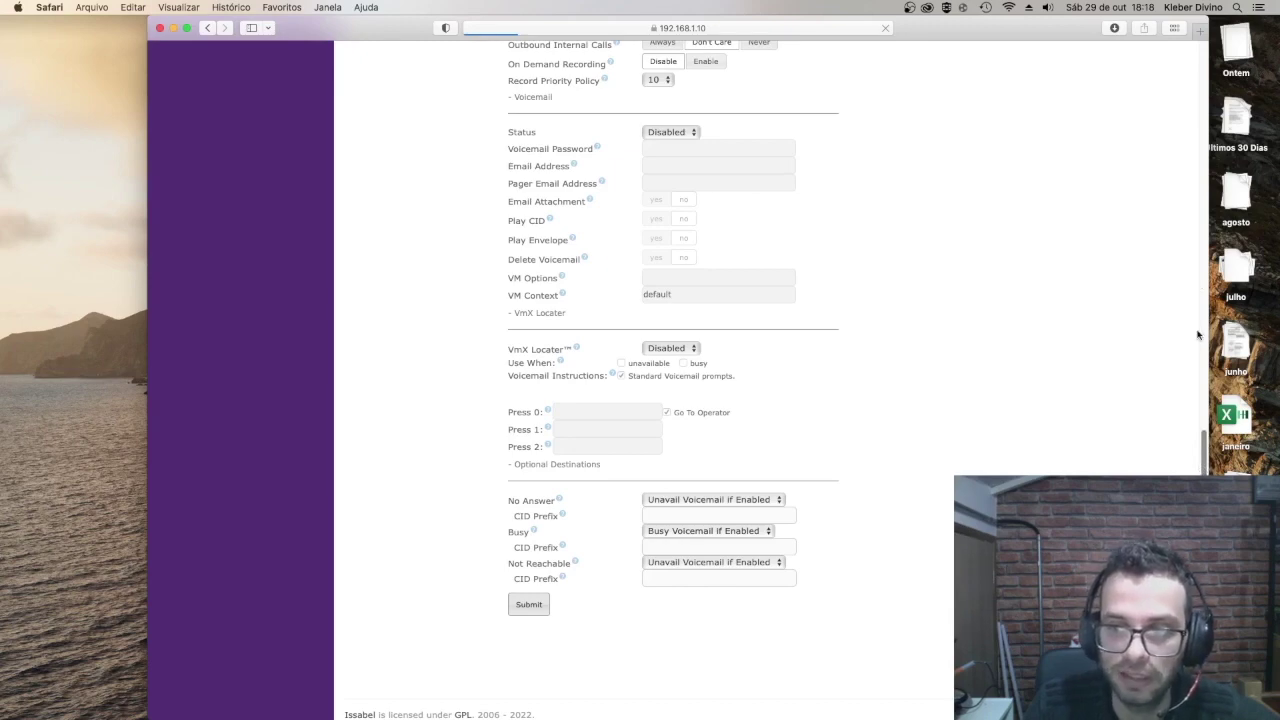
left_click(1204, 57)
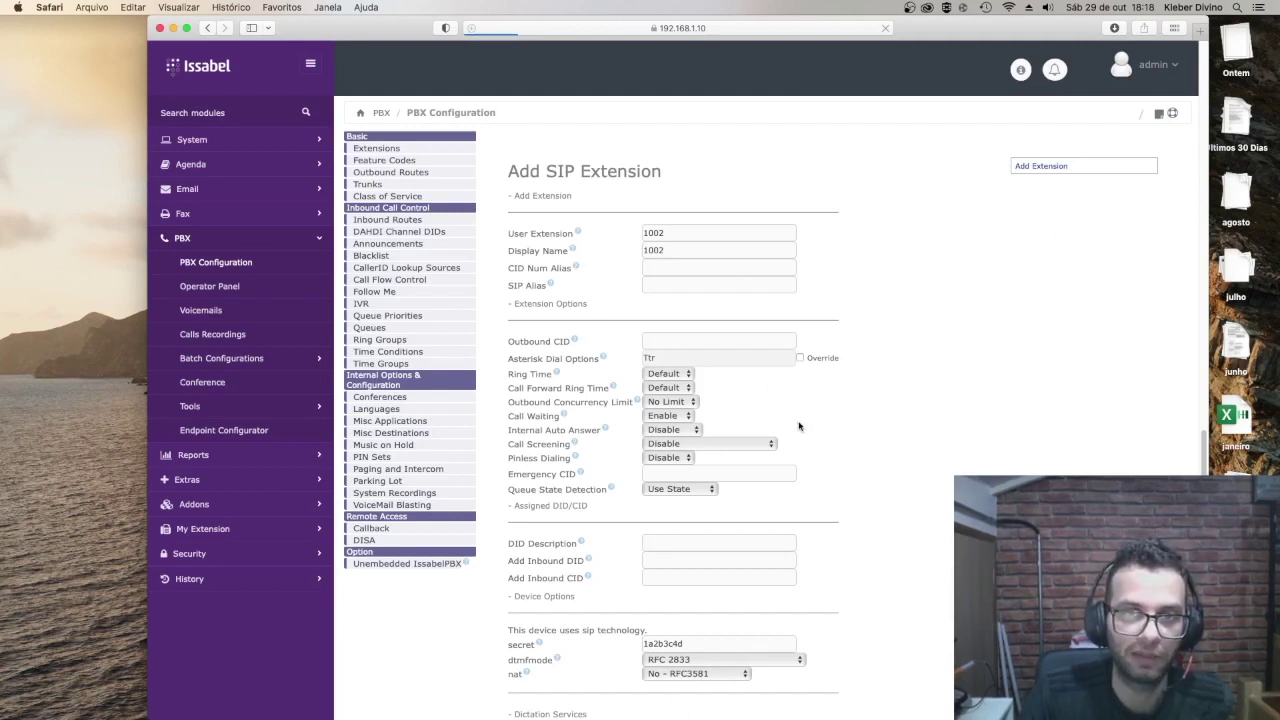
mouse_move(777, 712)
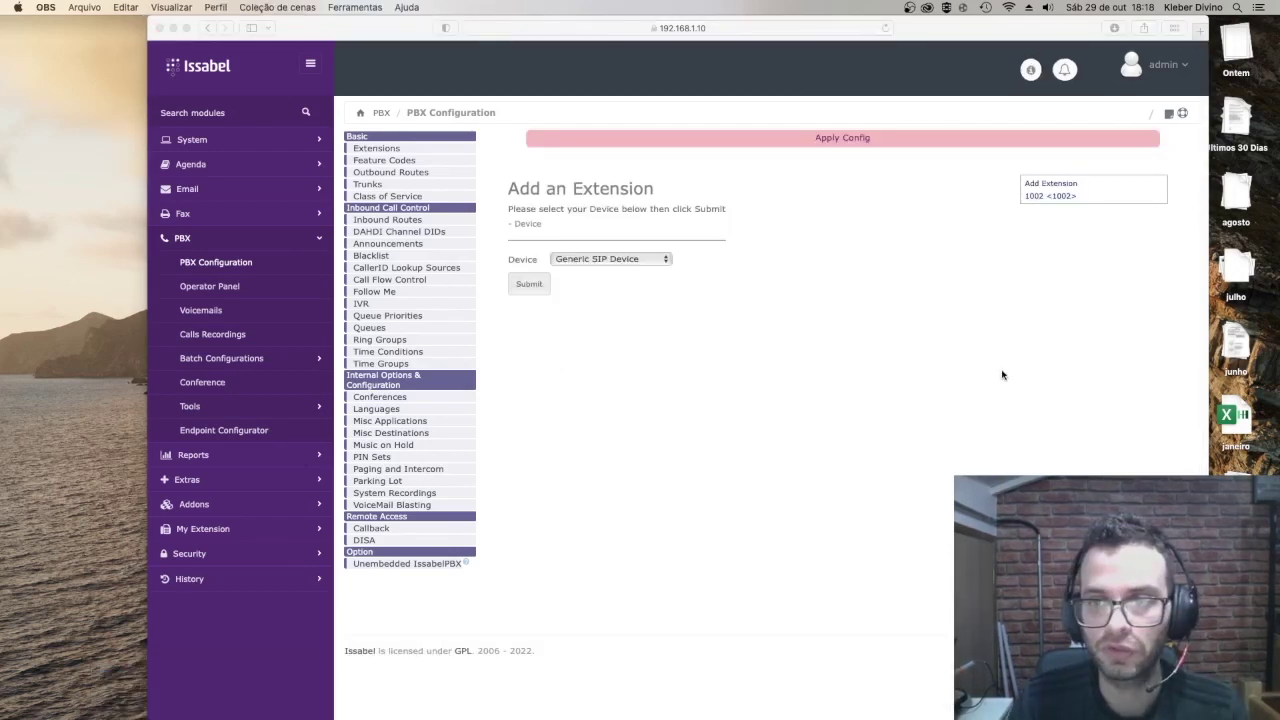
Step: Set User Extension and Display Name to 1003 in the Add SIP Extension form
left_click(528, 285)
left_click(528, 285)
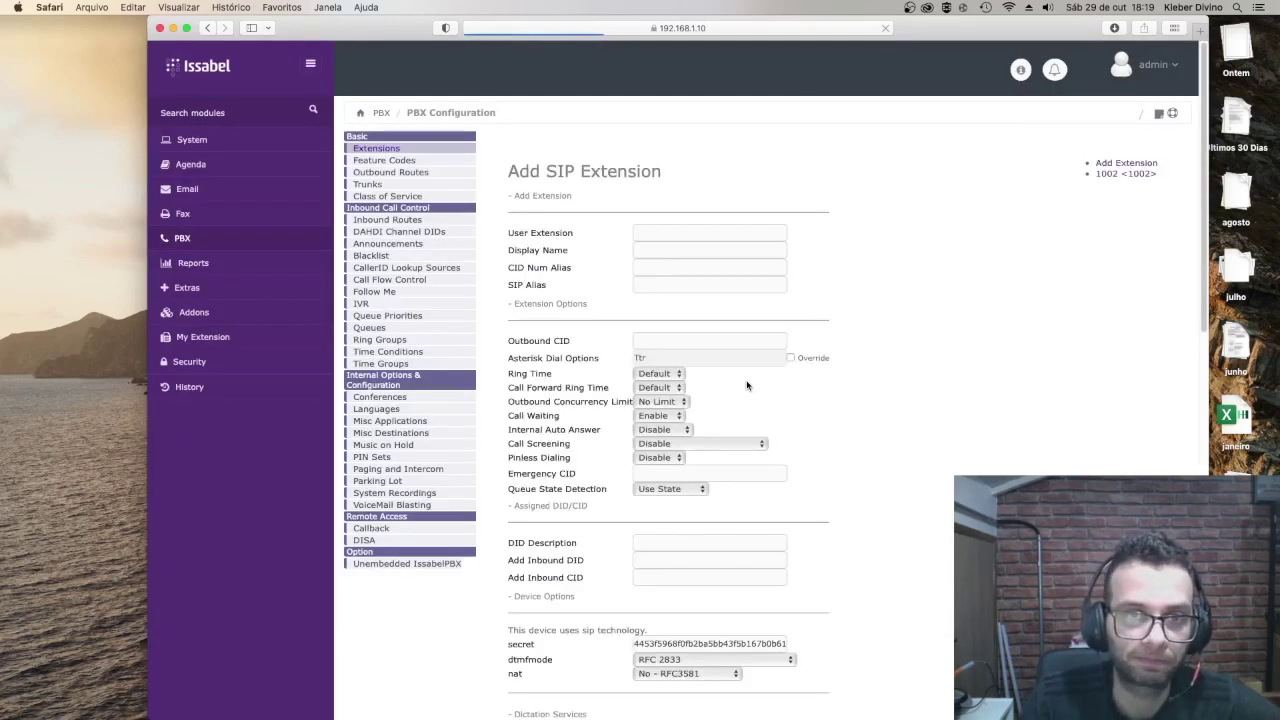
left_click(654, 231)
type("1002")
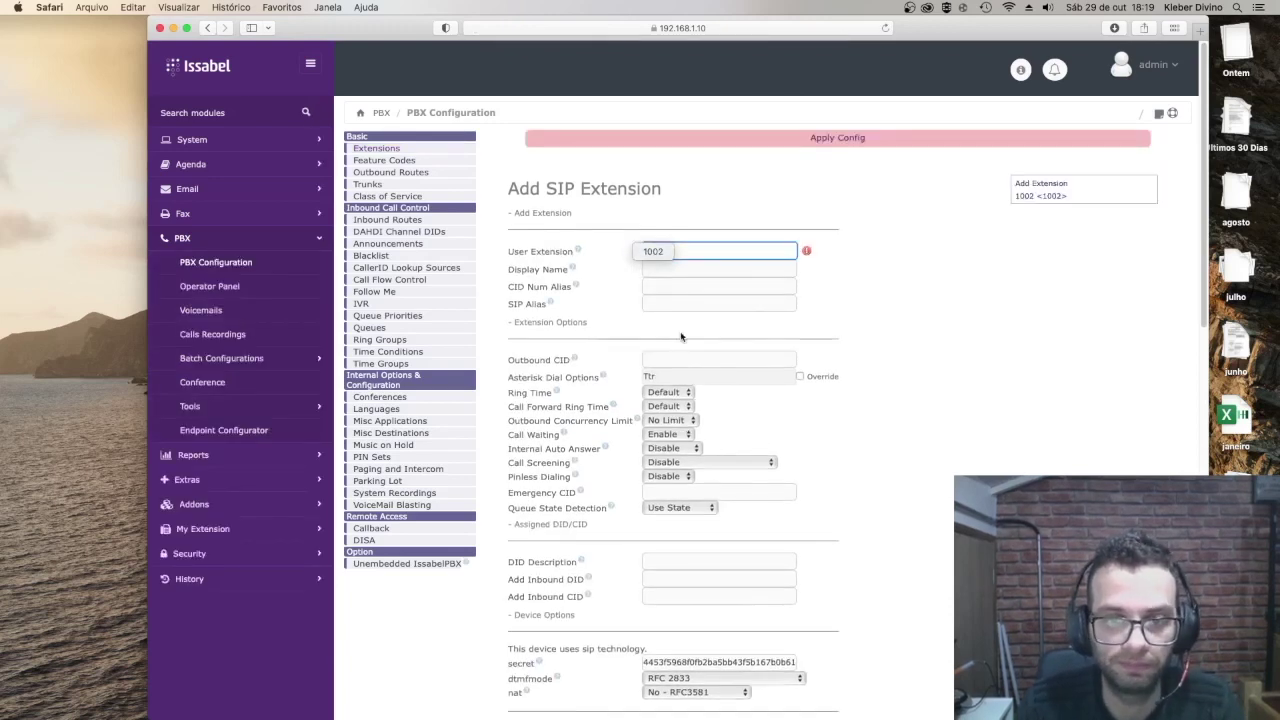
key("Tab")
type("1")
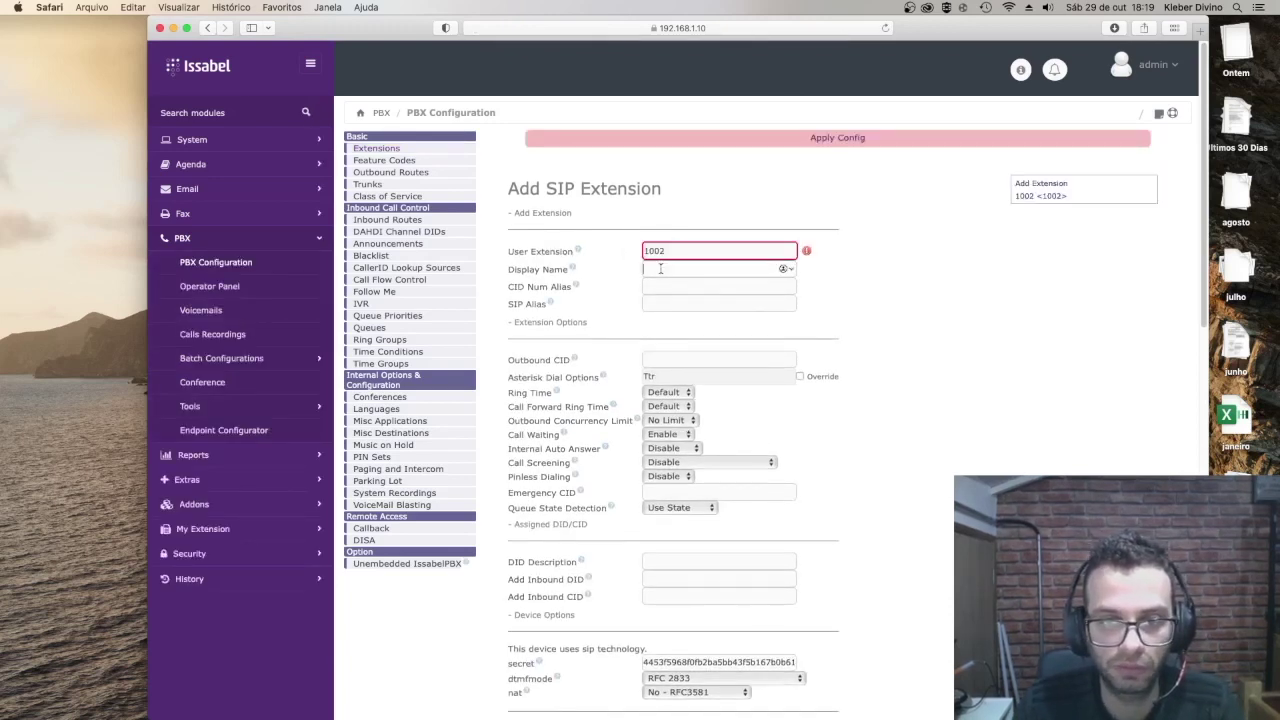
type("002")
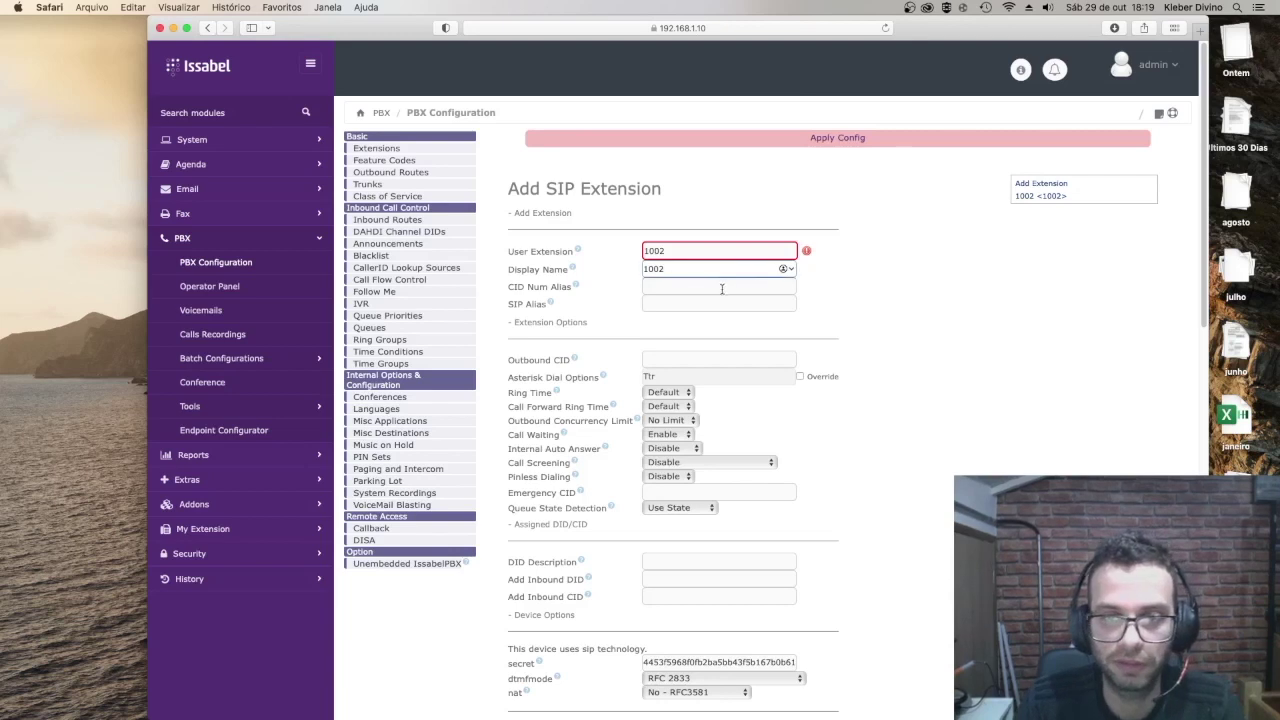
left_click(700, 253)
key("BackSpace")
type("3")
left_click(700, 270)
type("3")
Step: Replace the generated secret with a new password, save extension 1003, and apply the configuration
scroll(843, 463, "down", 2)
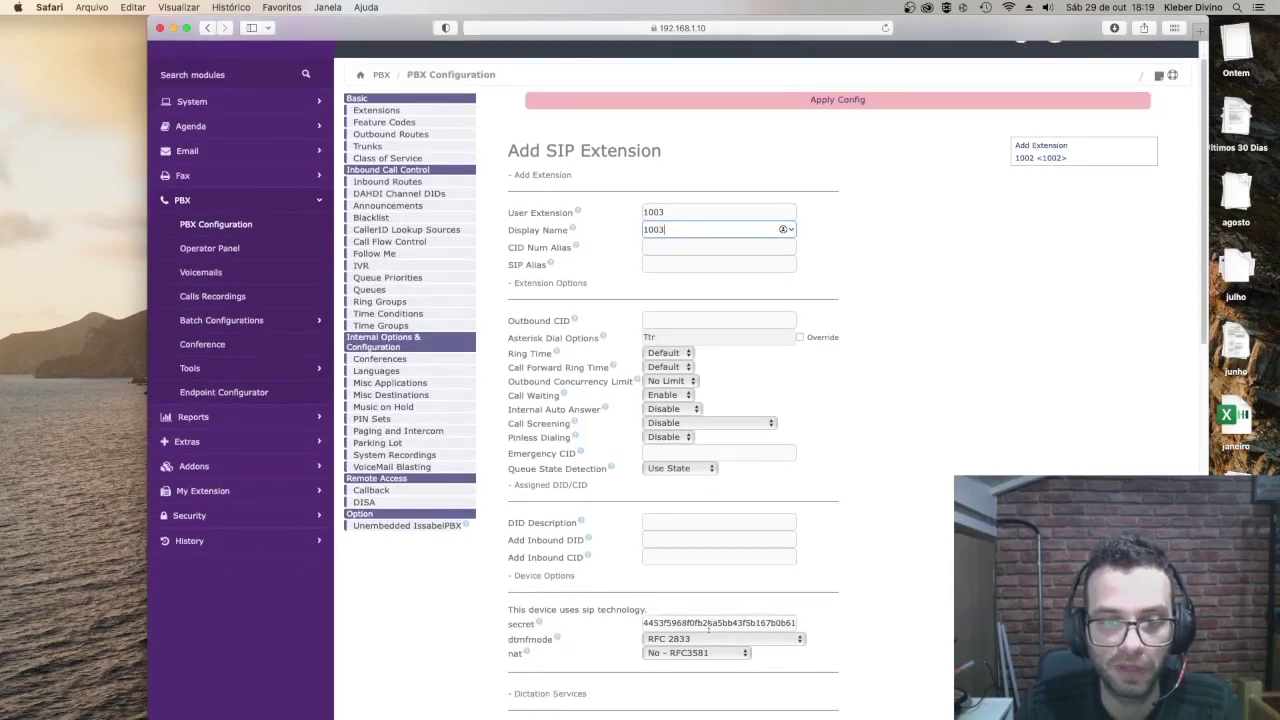
double_click(708, 623)
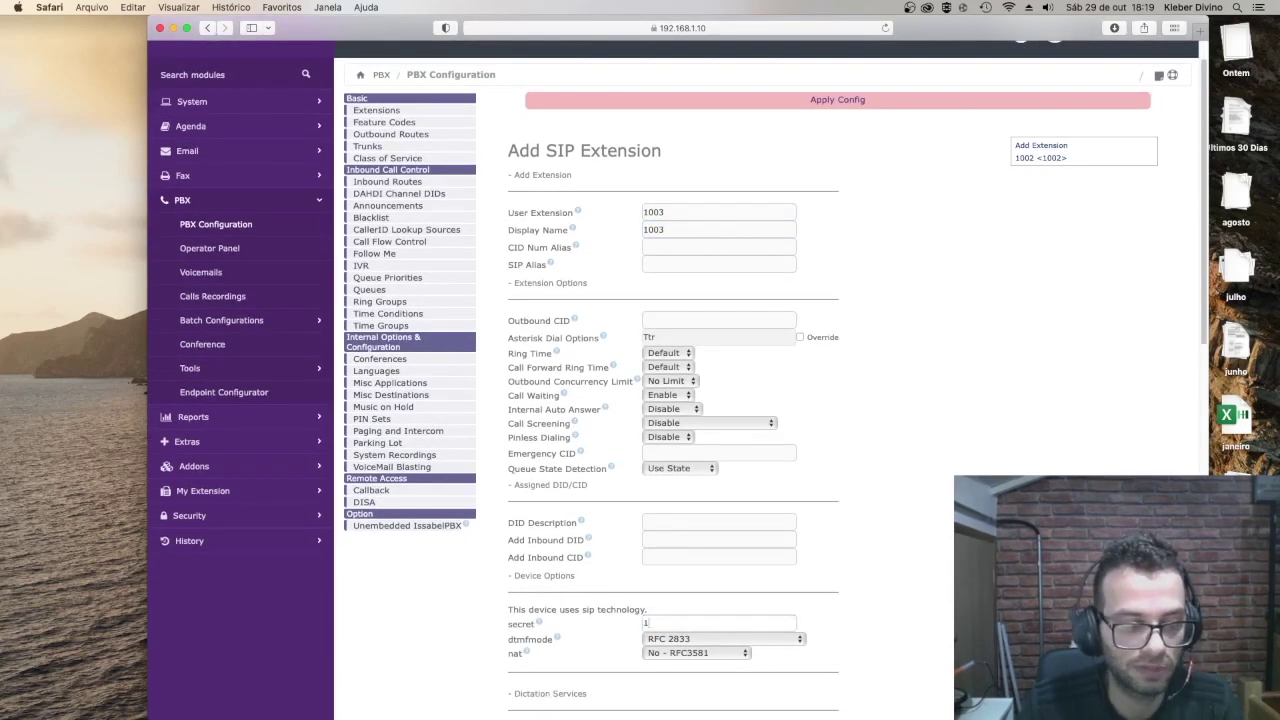
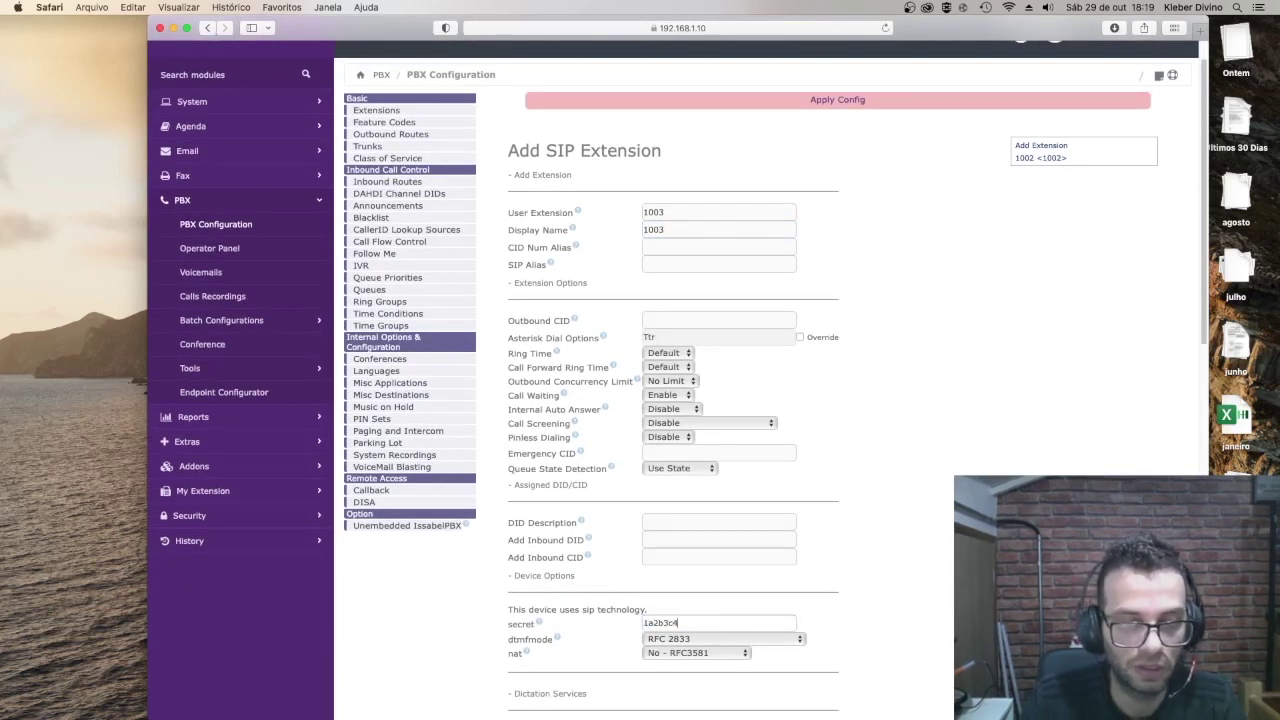
scroll(790, 541, "down", 15)
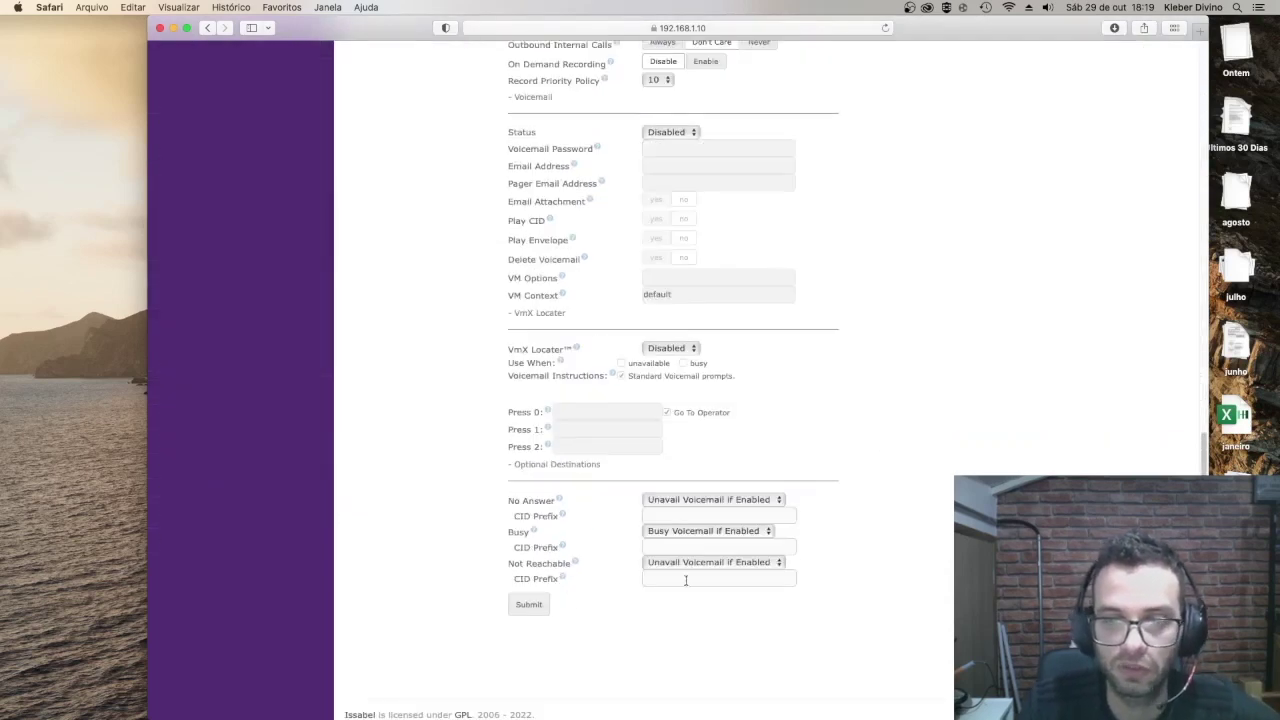
left_click(526, 608)
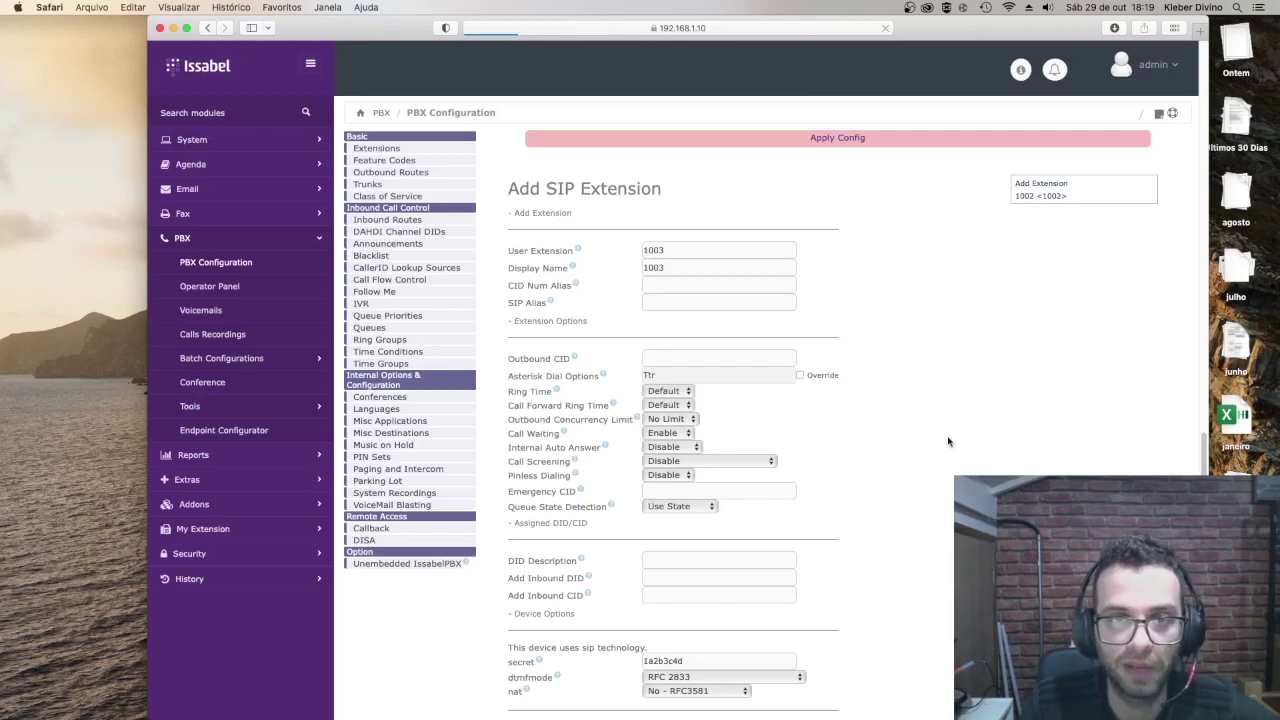
left_click(833, 137)
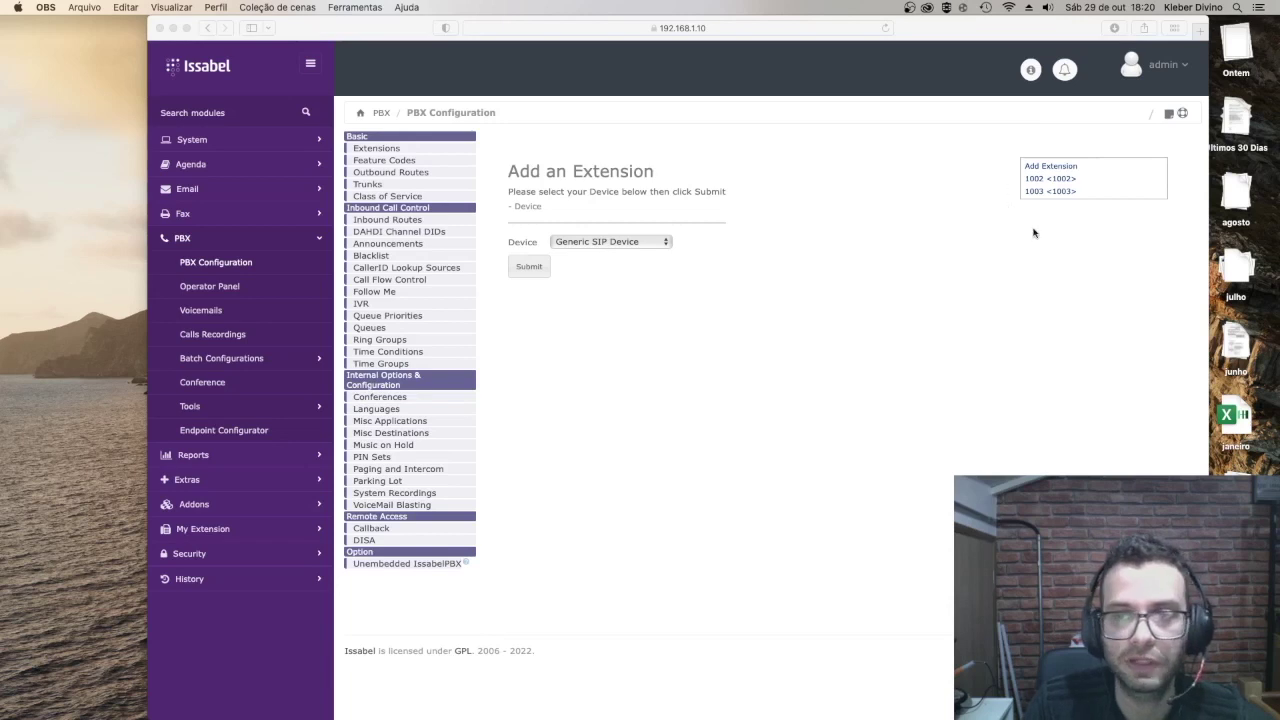
Step: Open System > Dashboard and confirm it counts 2 SIP extensions, none registered, with 0 calls
left_click(192, 138)
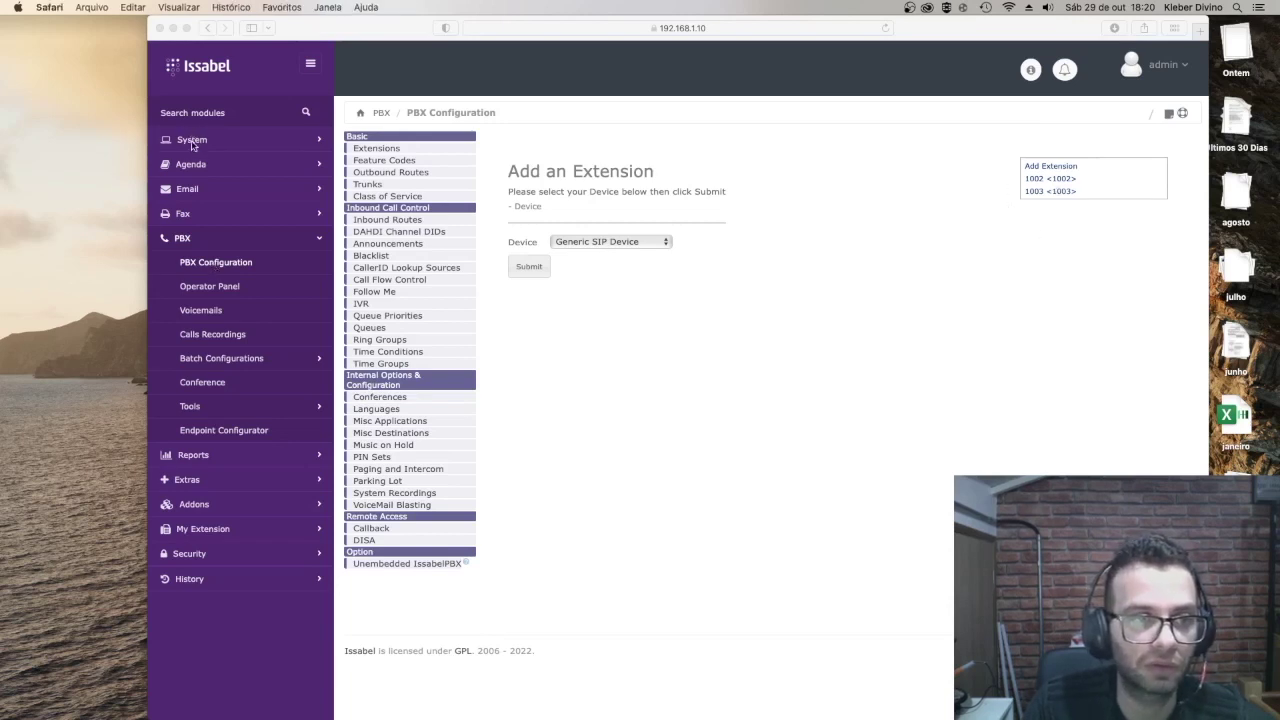
left_click(198, 143)
left_click(206, 165)
left_click(206, 187)
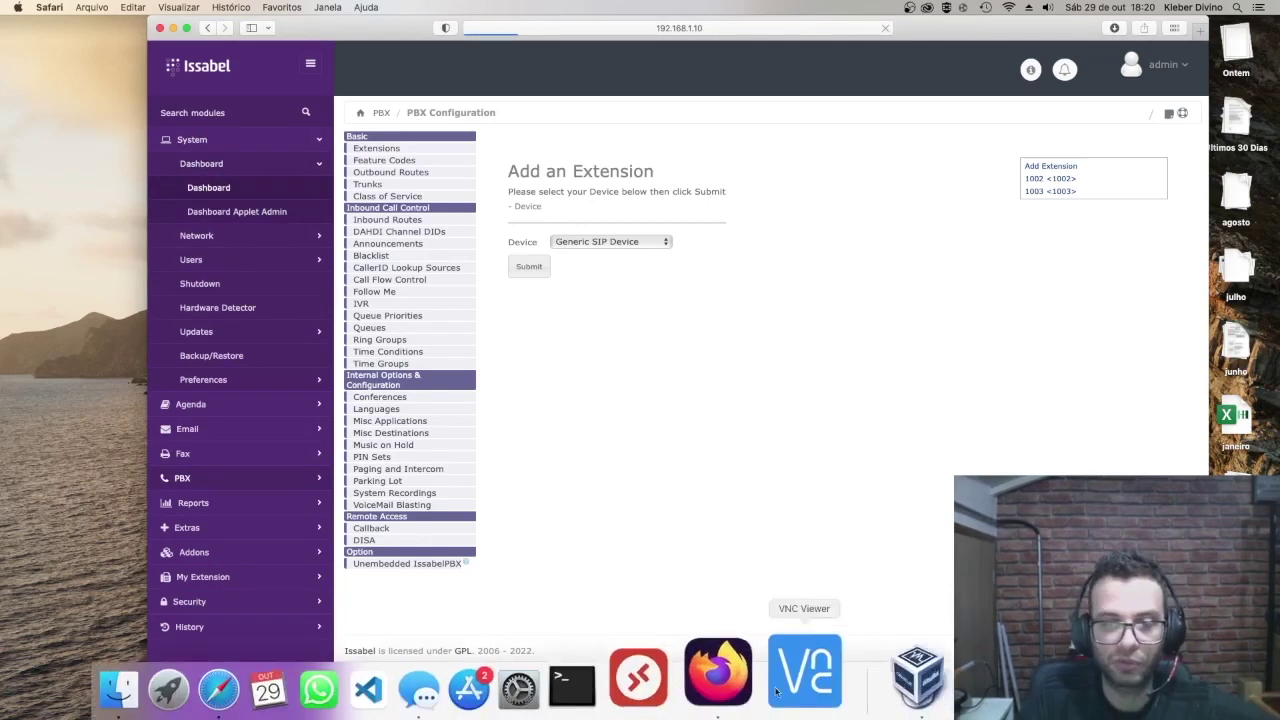
left_click(918, 674)
scroll(688, 385, "down", 3)
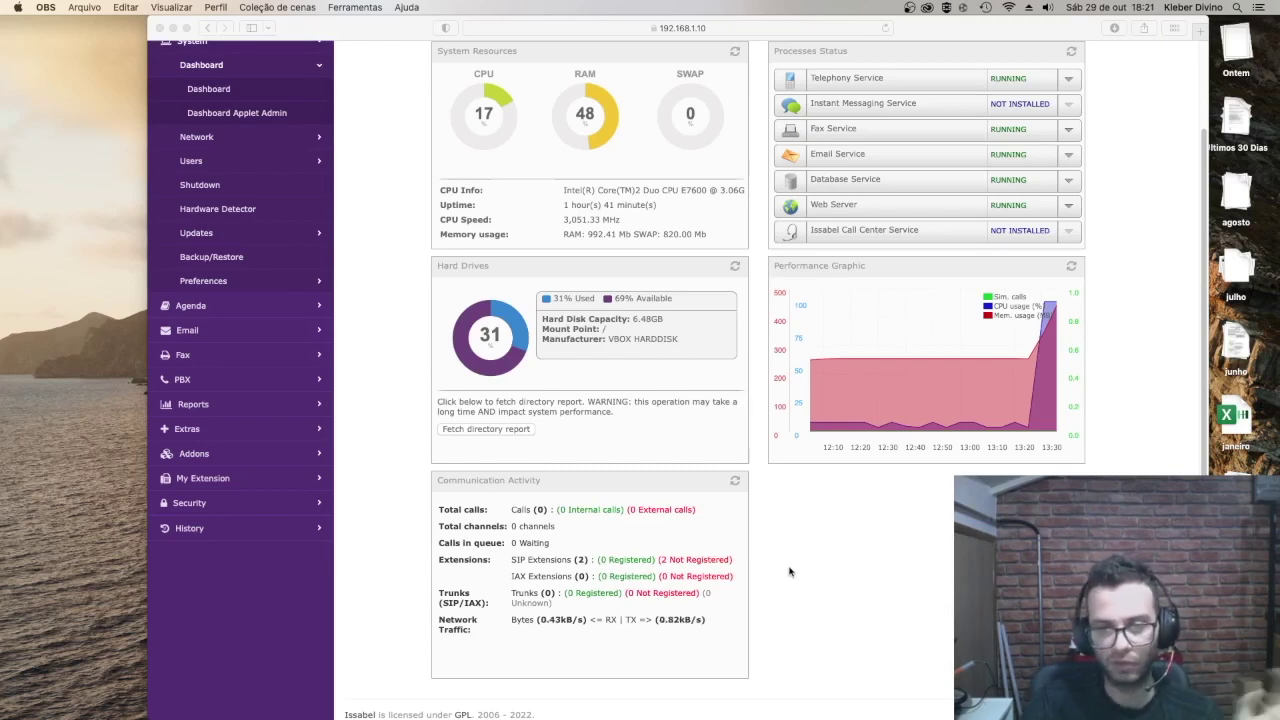
scroll(689, 578, "up", 2)
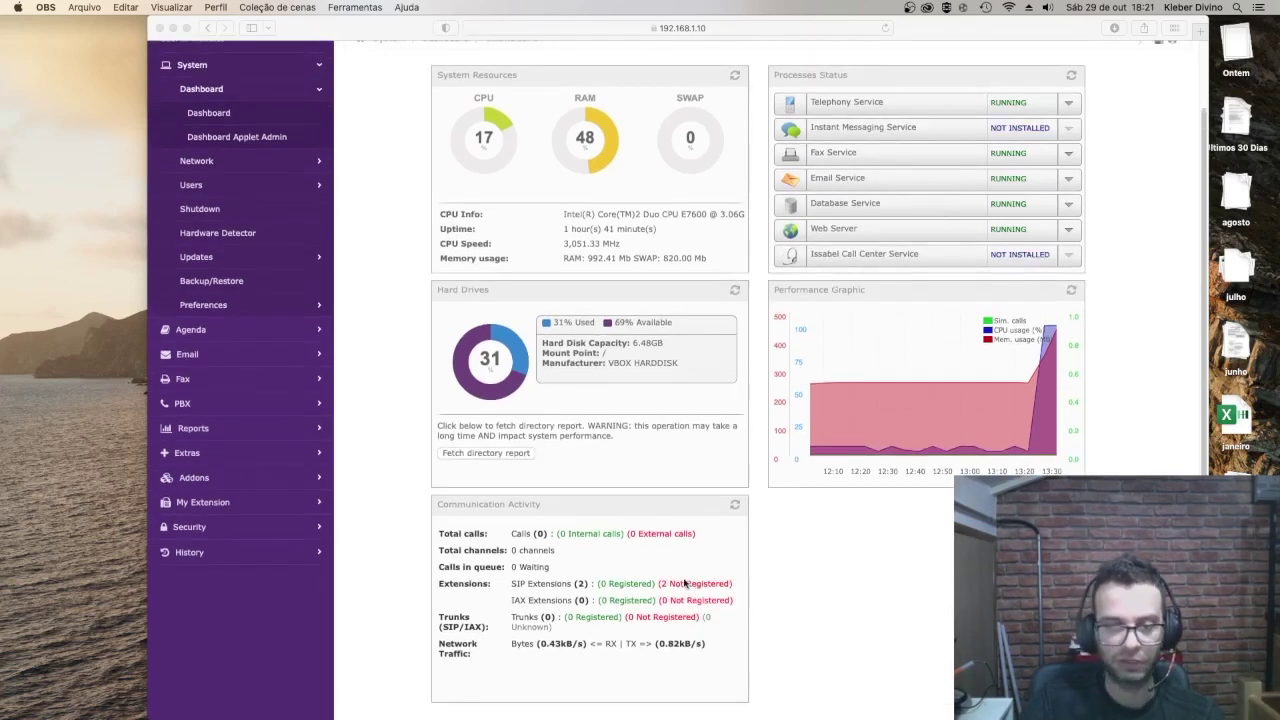
scroll(686, 581, "down", 2)
scroll(687, 579, "up", 3)
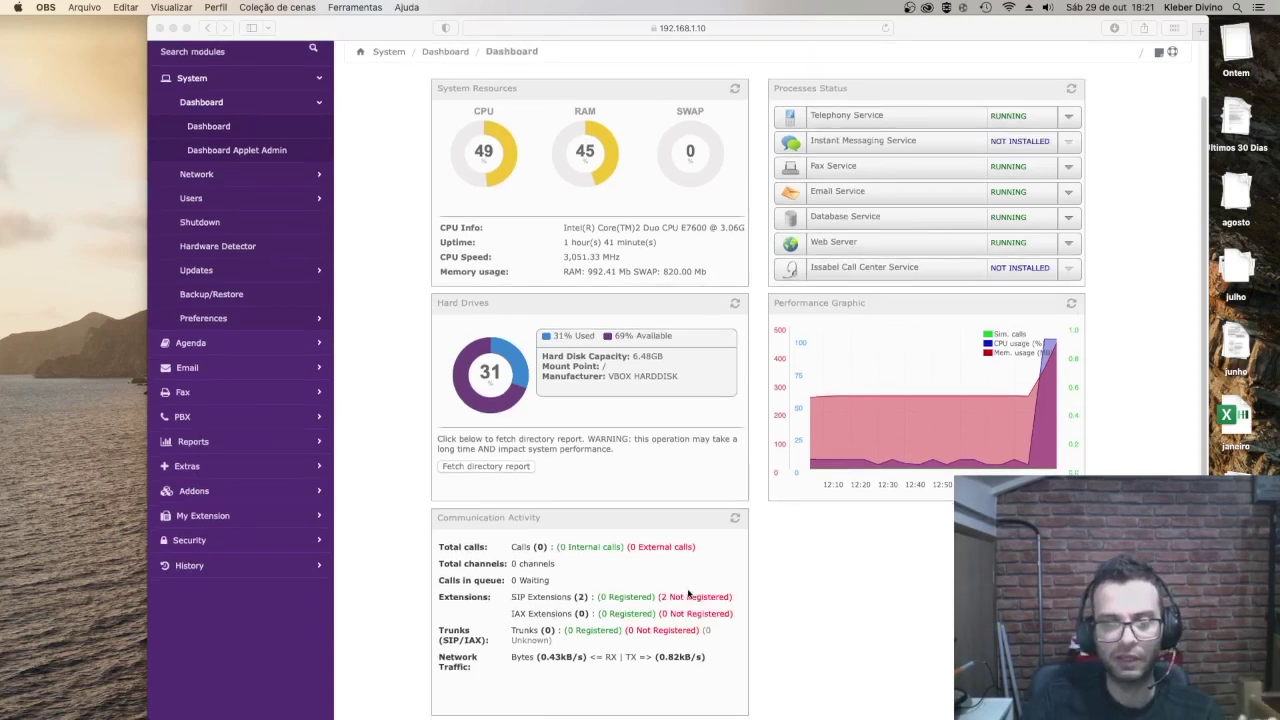
scroll(688, 590, "down", 2)
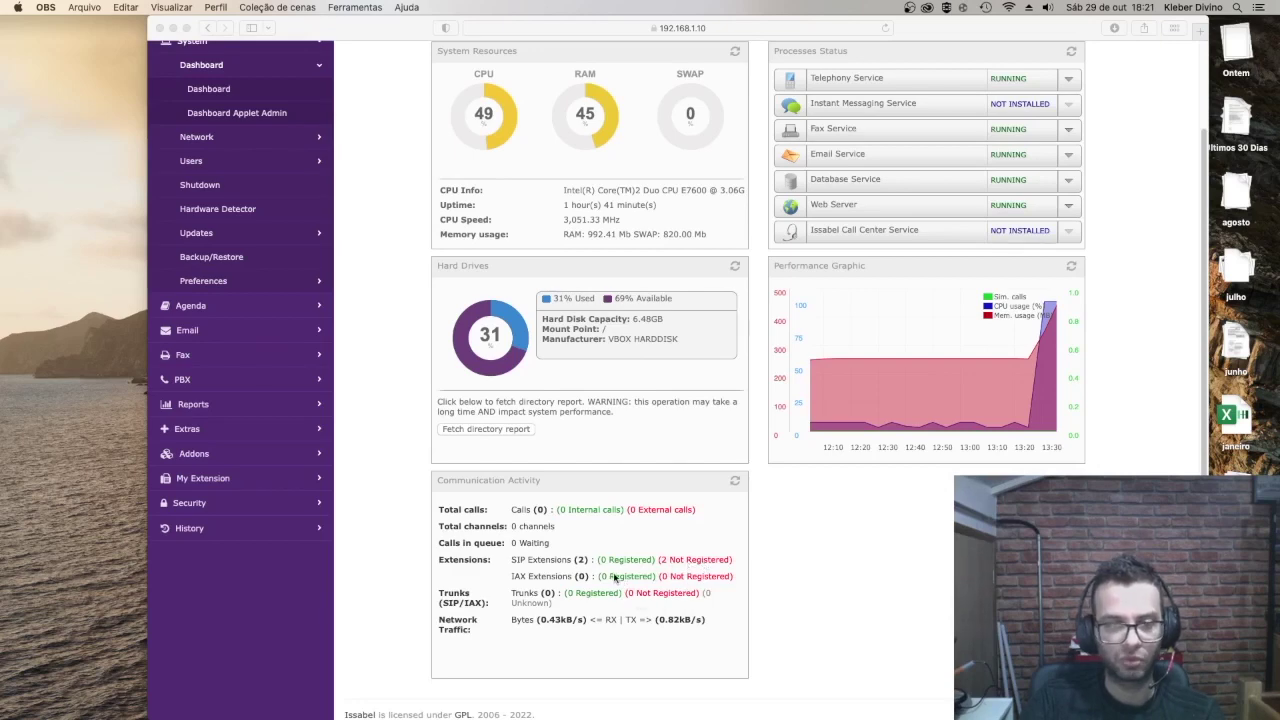
scroll(616, 578, "up", 3)
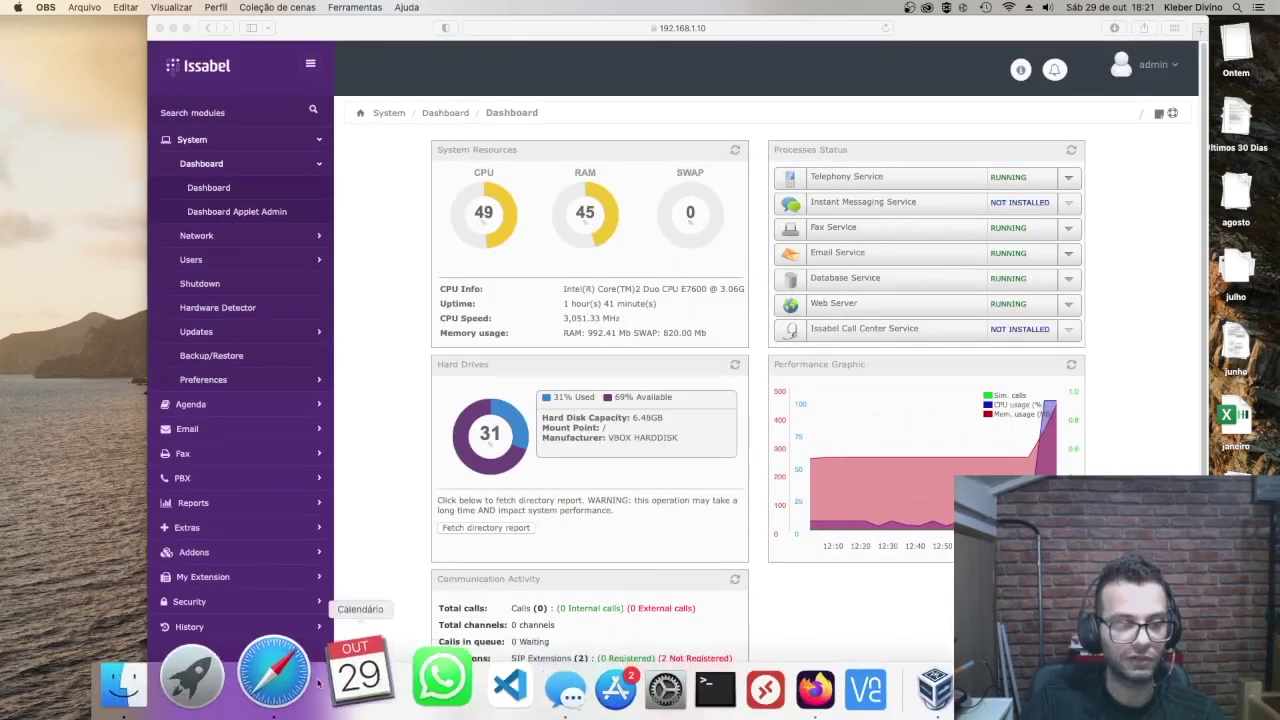
Step: Launch the Telephone softphone from Launchpad by searching for 'tel'
left_click(243, 685)
left_click(647, 28)
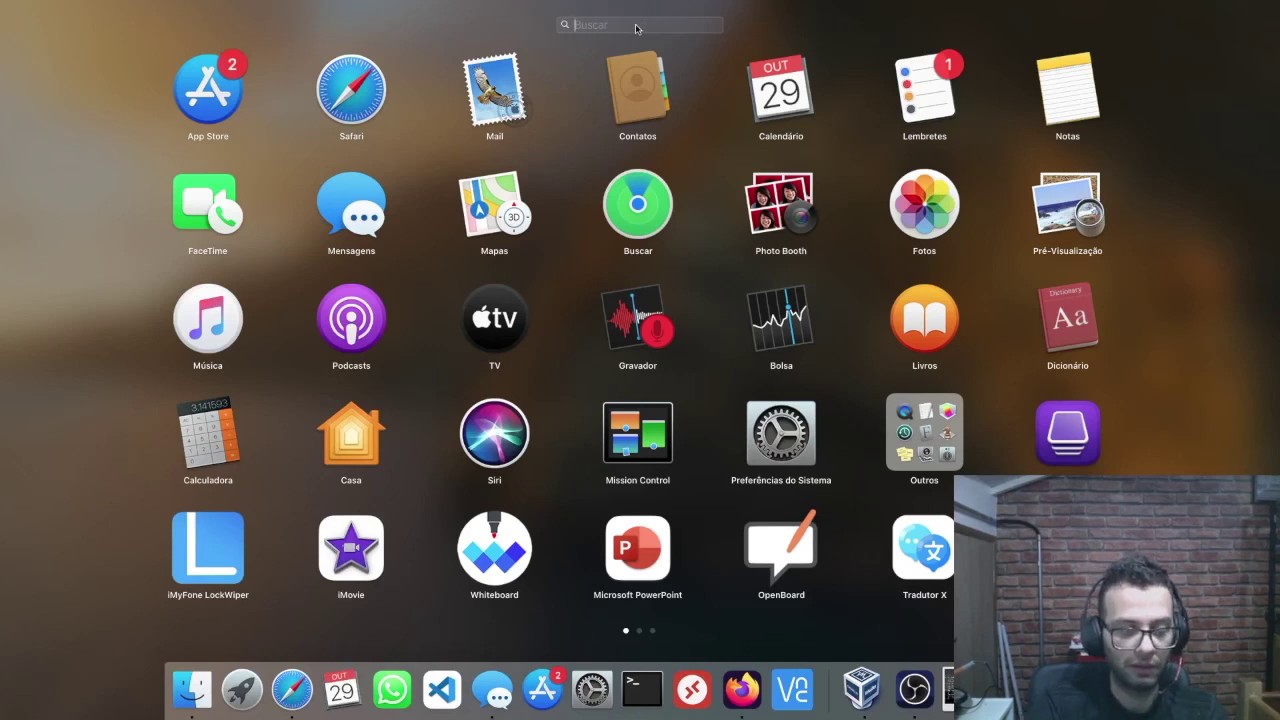
type("tel")
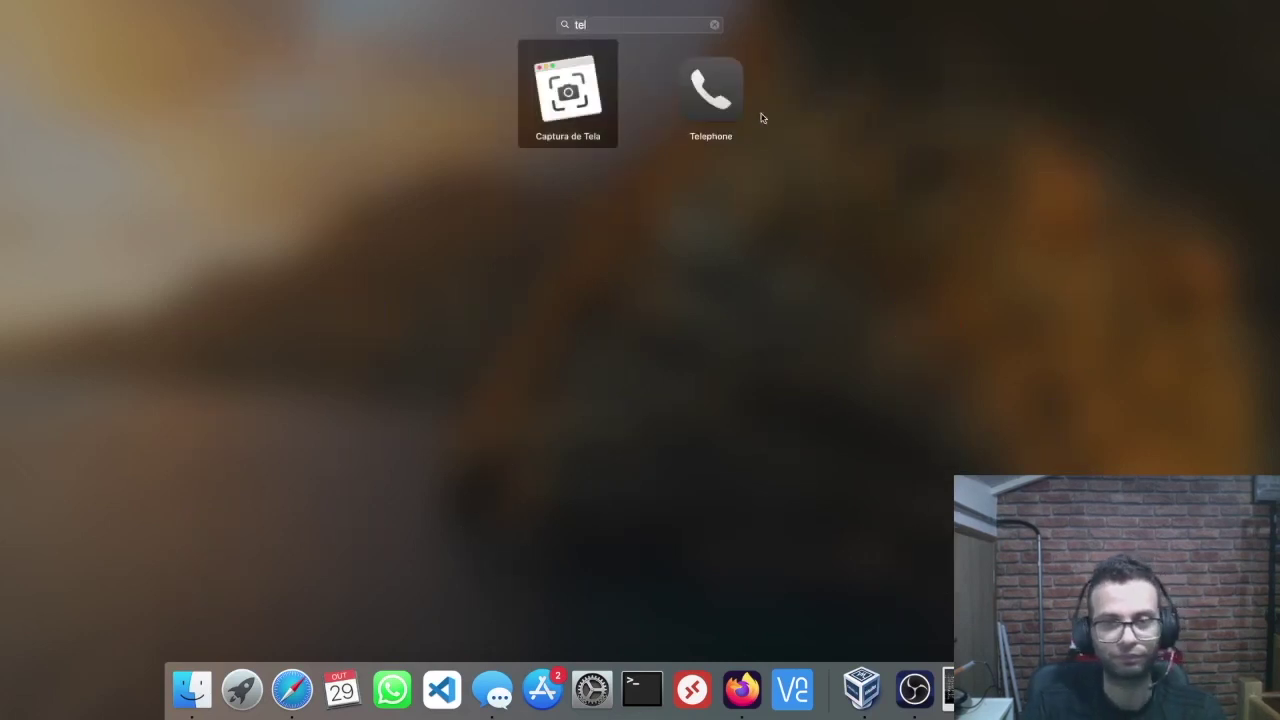
left_click(700, 92)
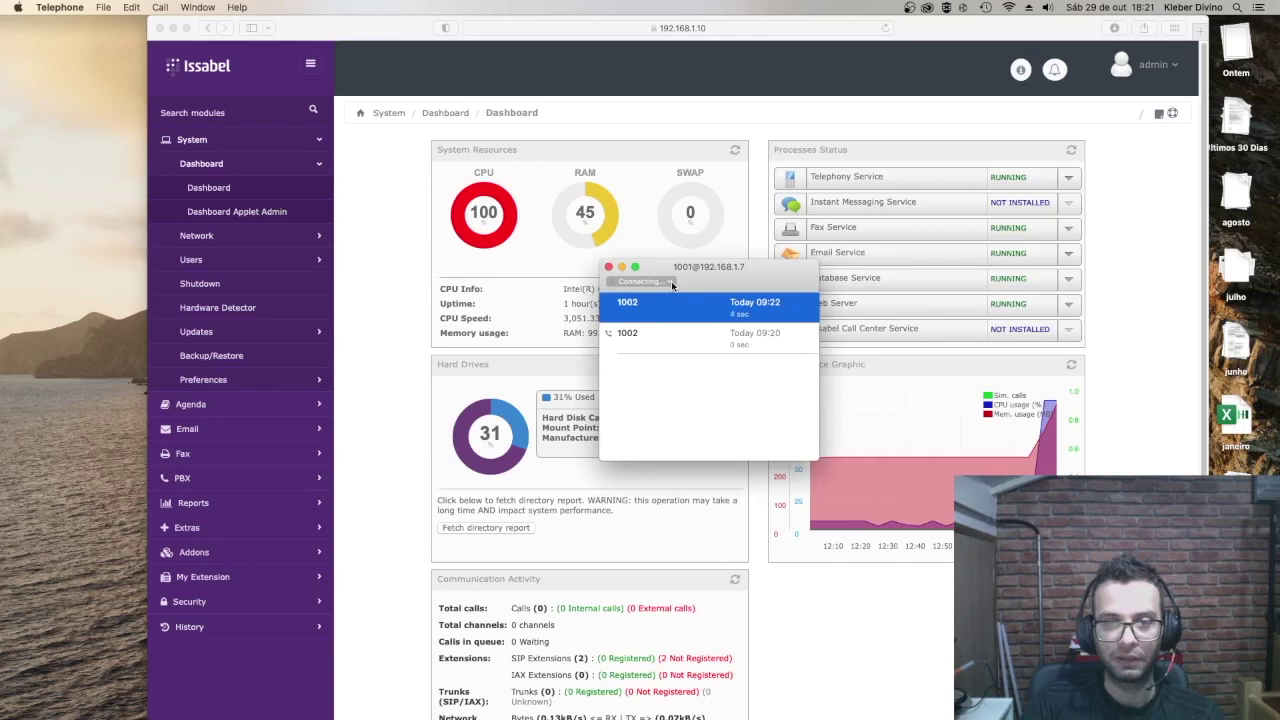
Step: Delete the existing SIP account in Telephone's Accounts preferences and begin adding a new one
left_click(129, 7)
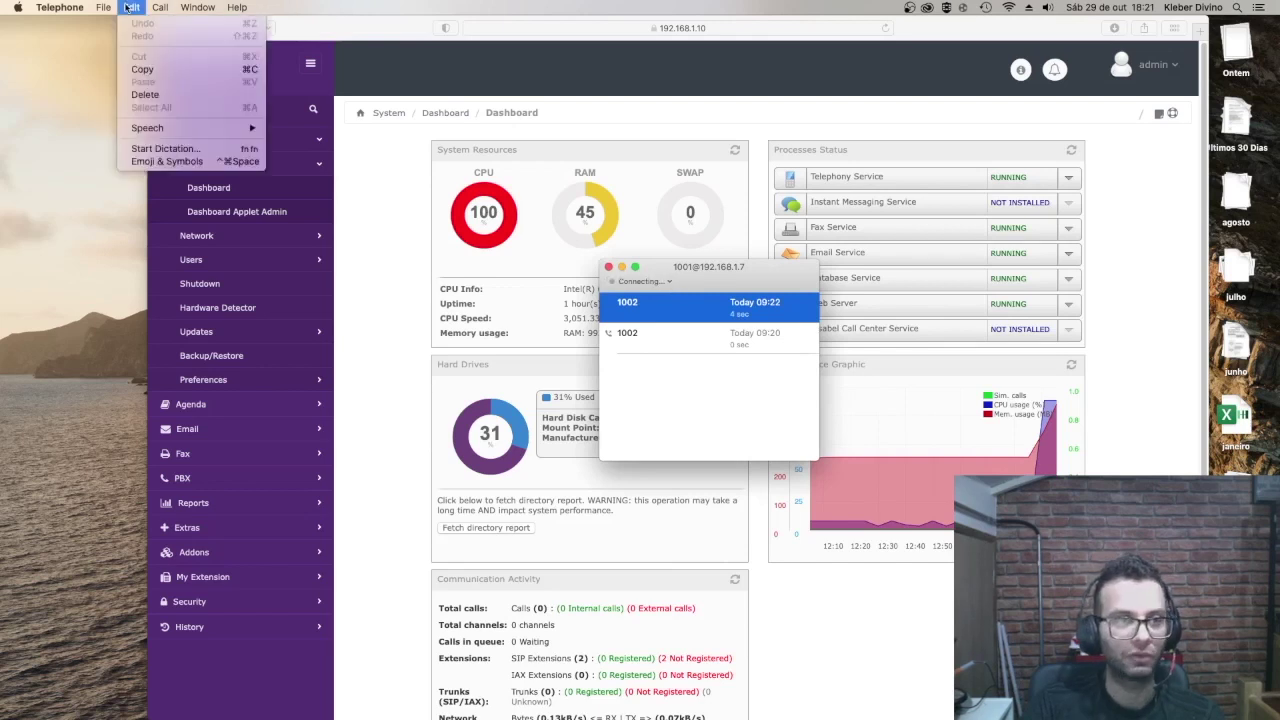
mouse_move(60, 10)
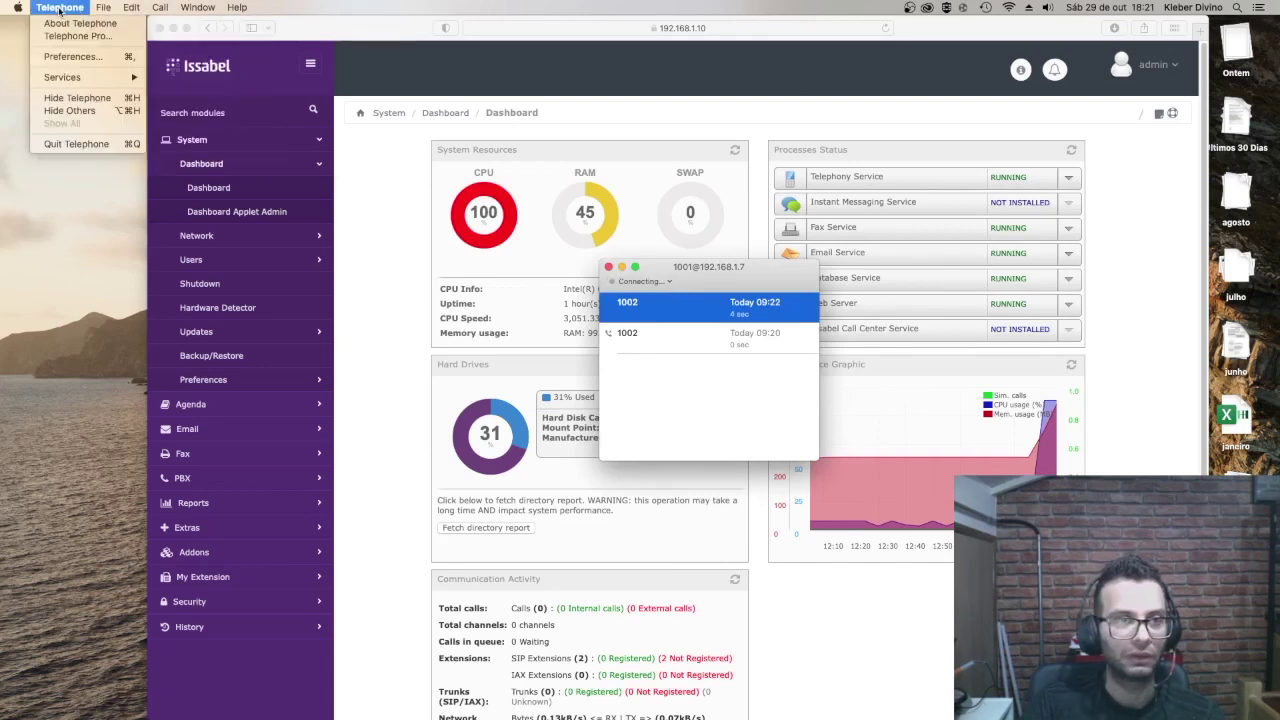
left_click(72, 58)
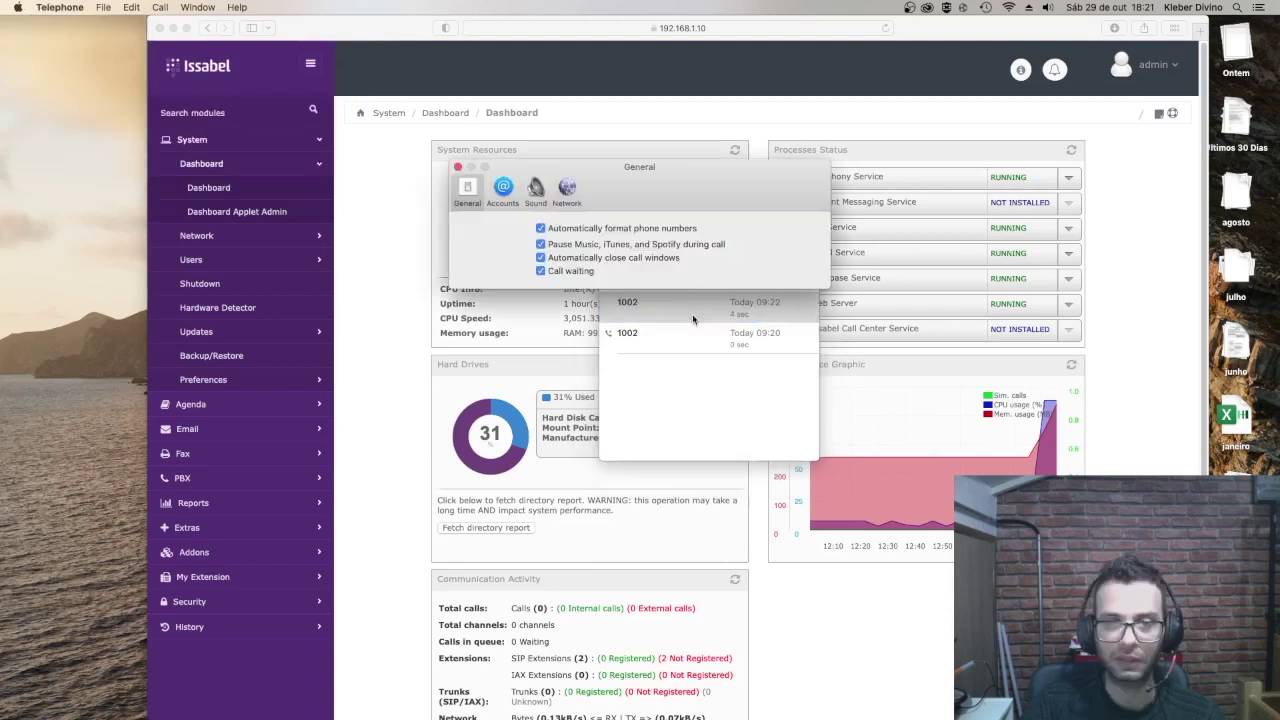
left_click(502, 192)
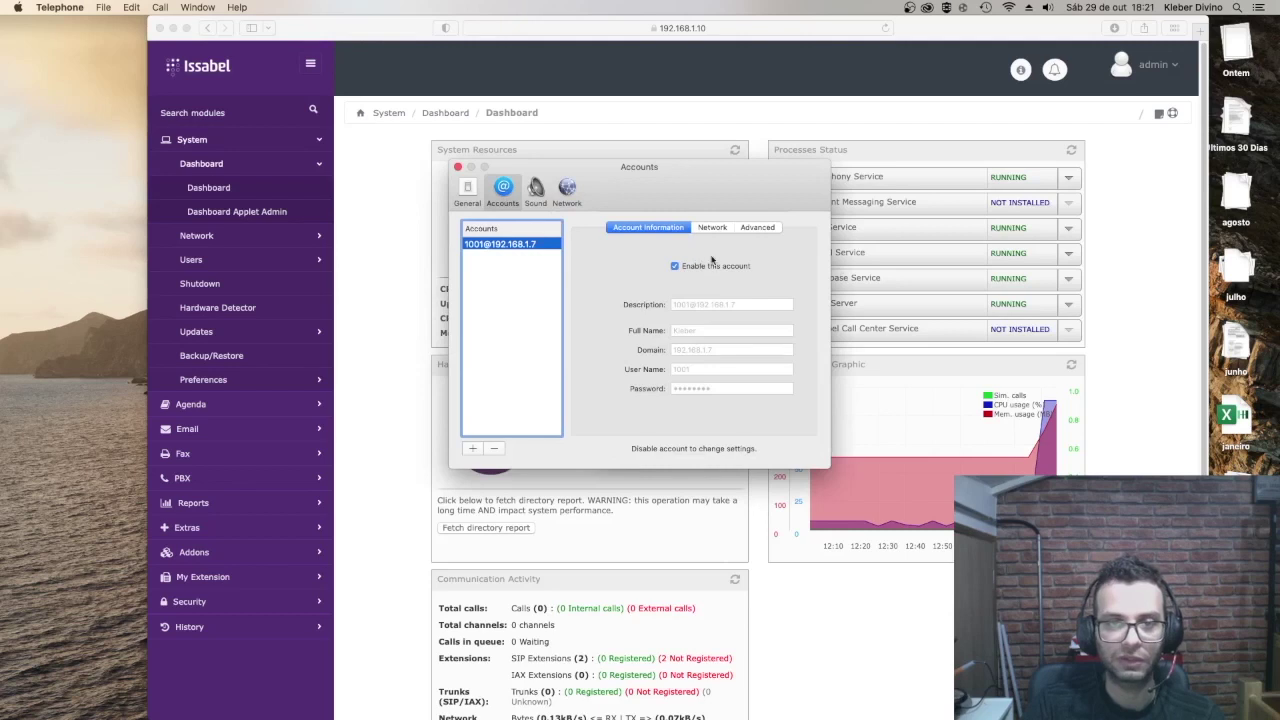
left_click(493, 448)
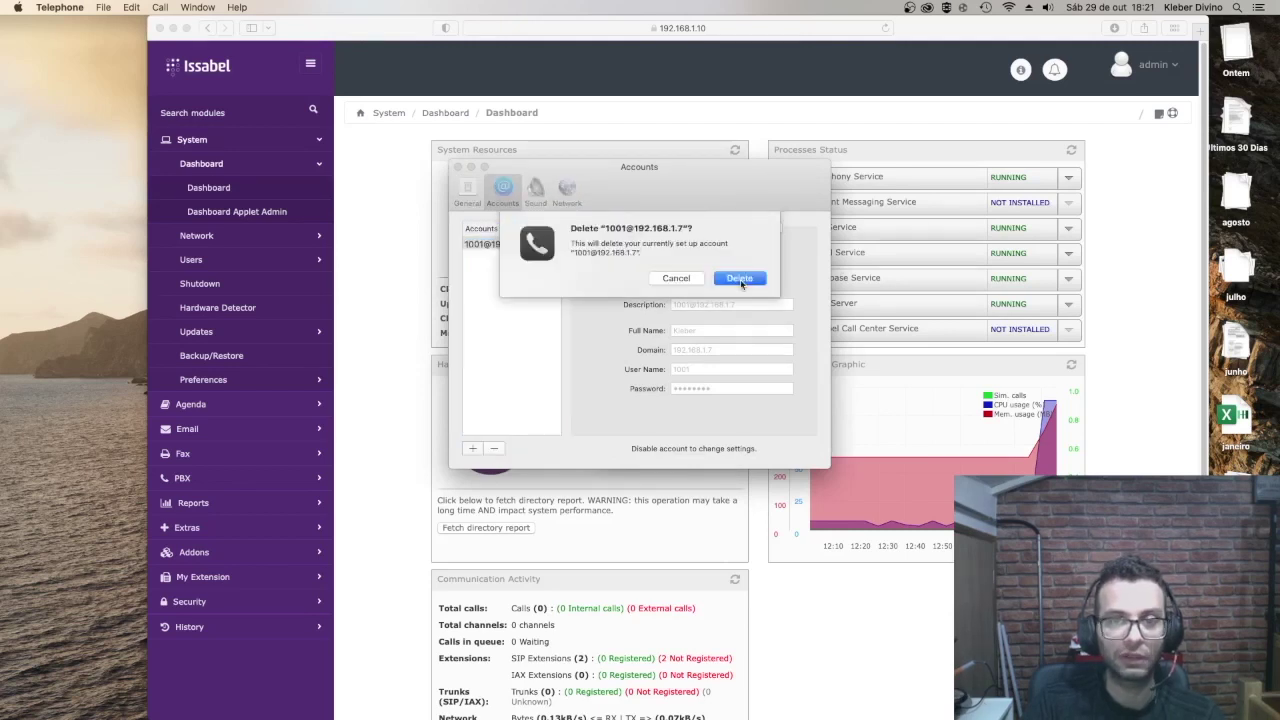
left_click(739, 278)
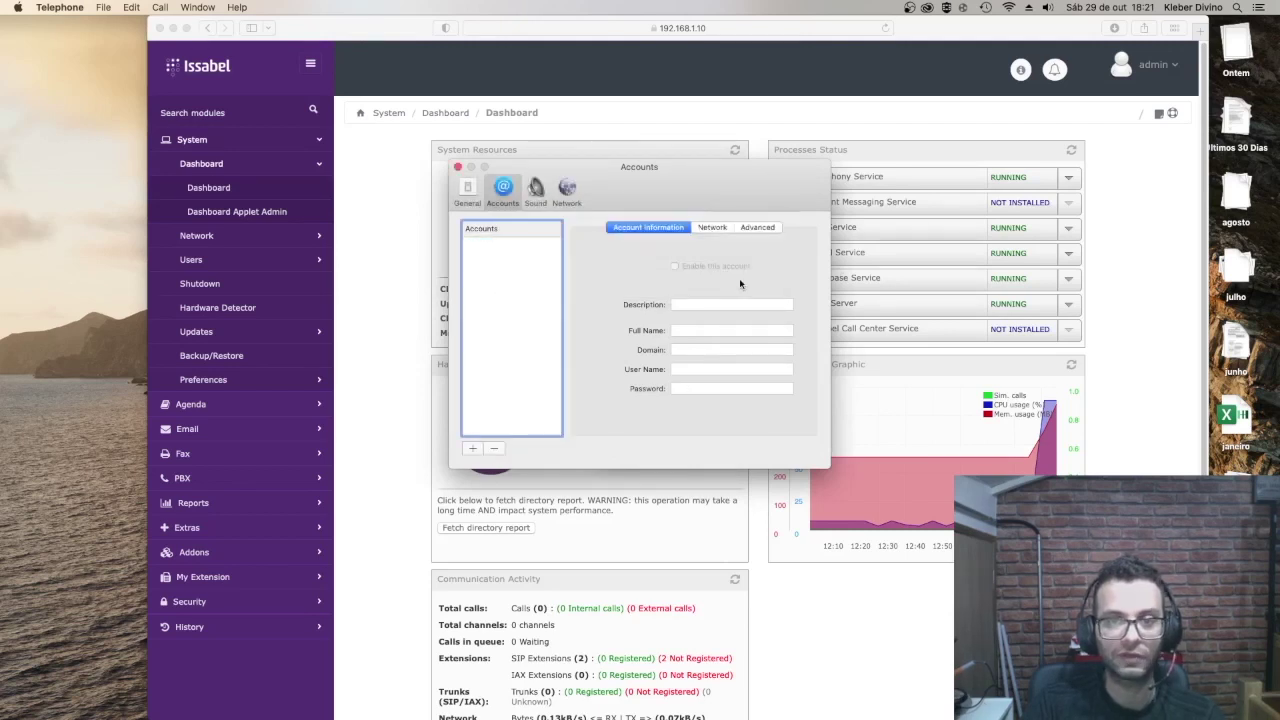
left_click(472, 448)
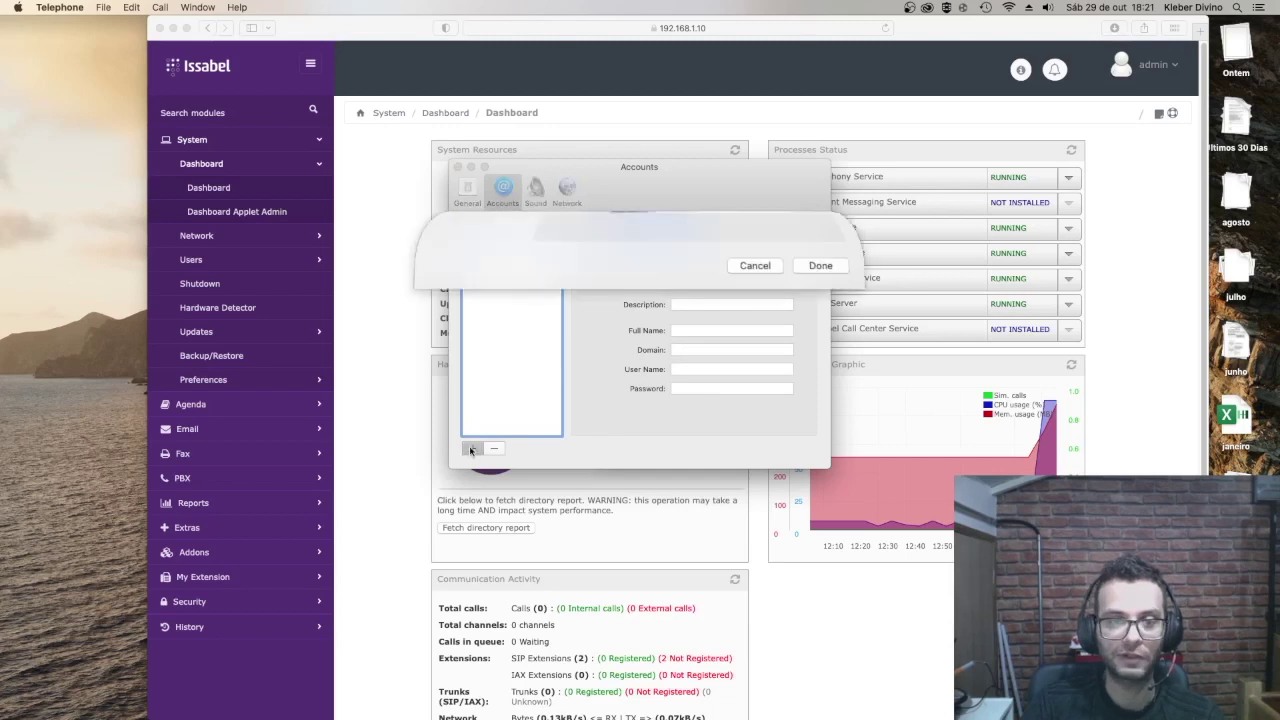
Step: Create SIP account 'Teste 1002' with domain 192.168.1.10, user name 1002 and the extension's password
type("Teste 1002")
left_click(687, 342)
type("192.")
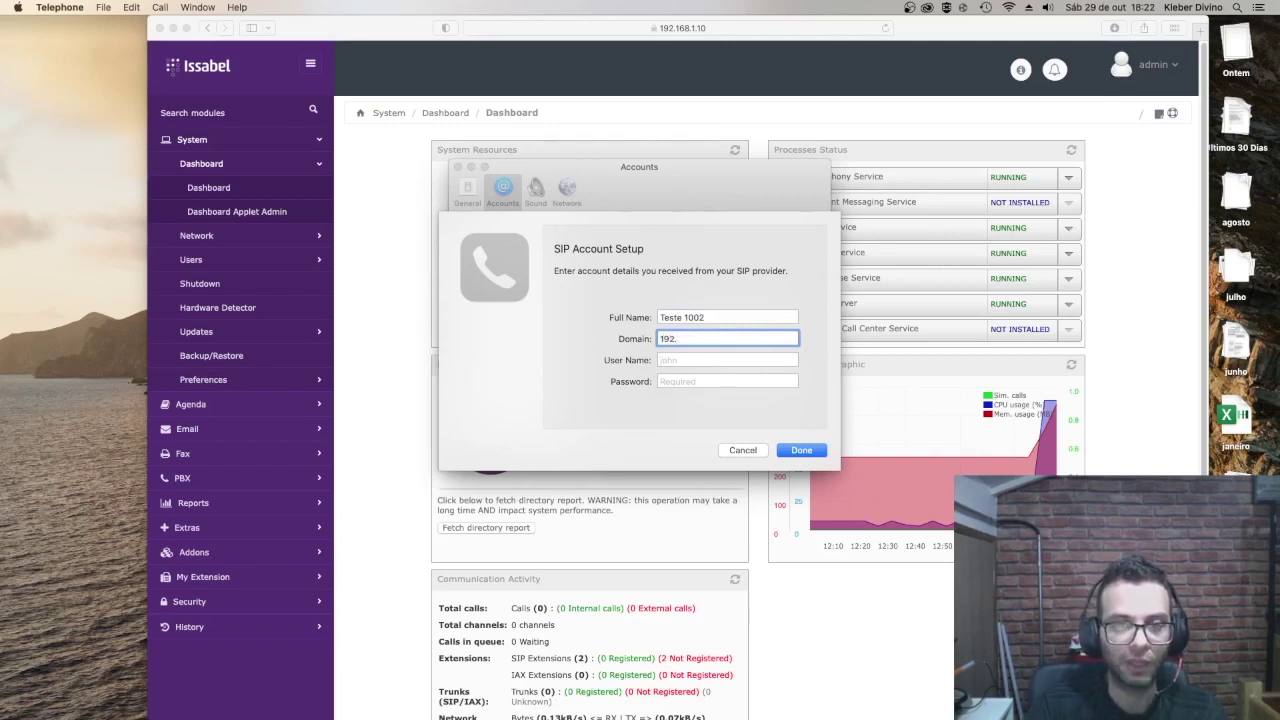
type("168.1.10")
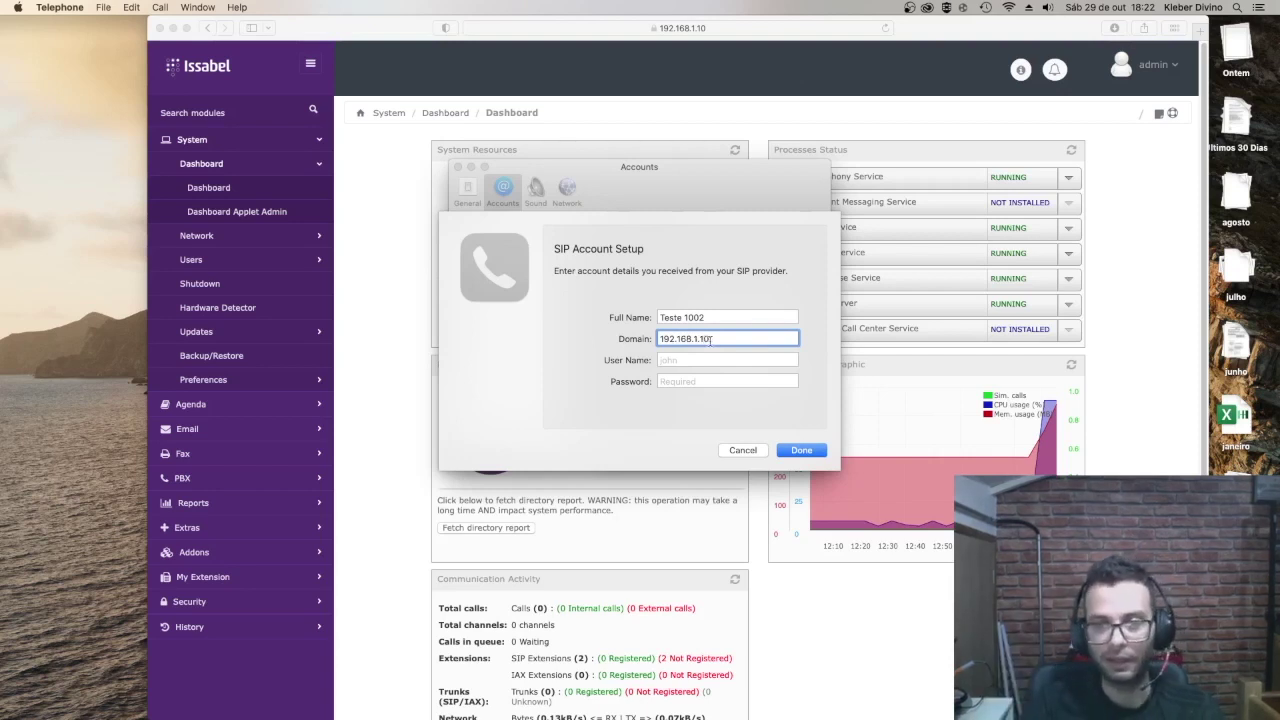
left_click(684, 379)
left_click(681, 362)
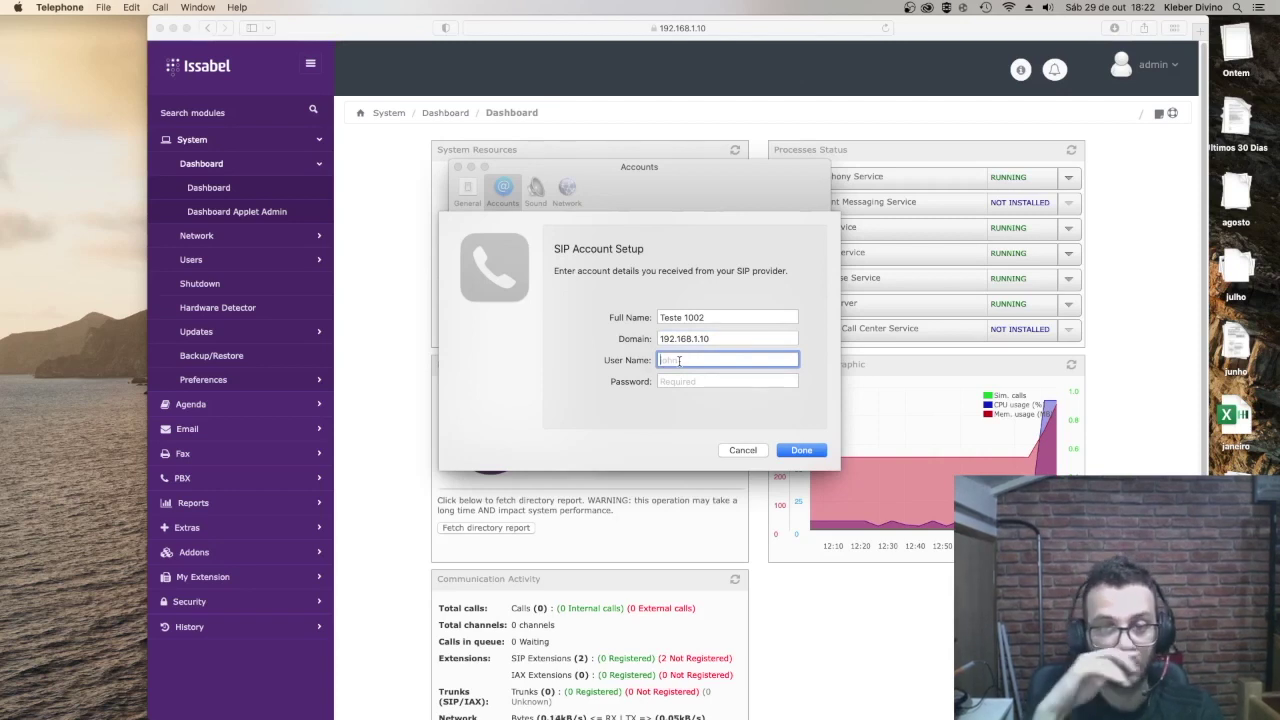
type("1002")
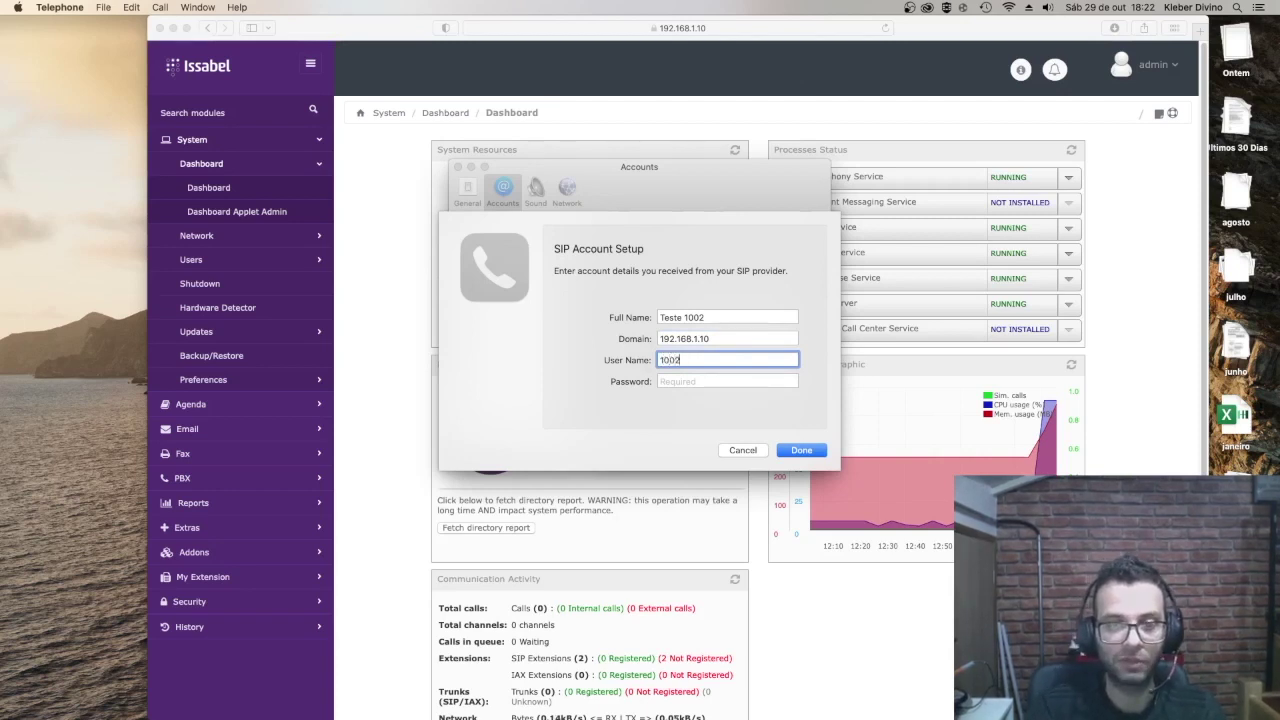
left_click(690, 380)
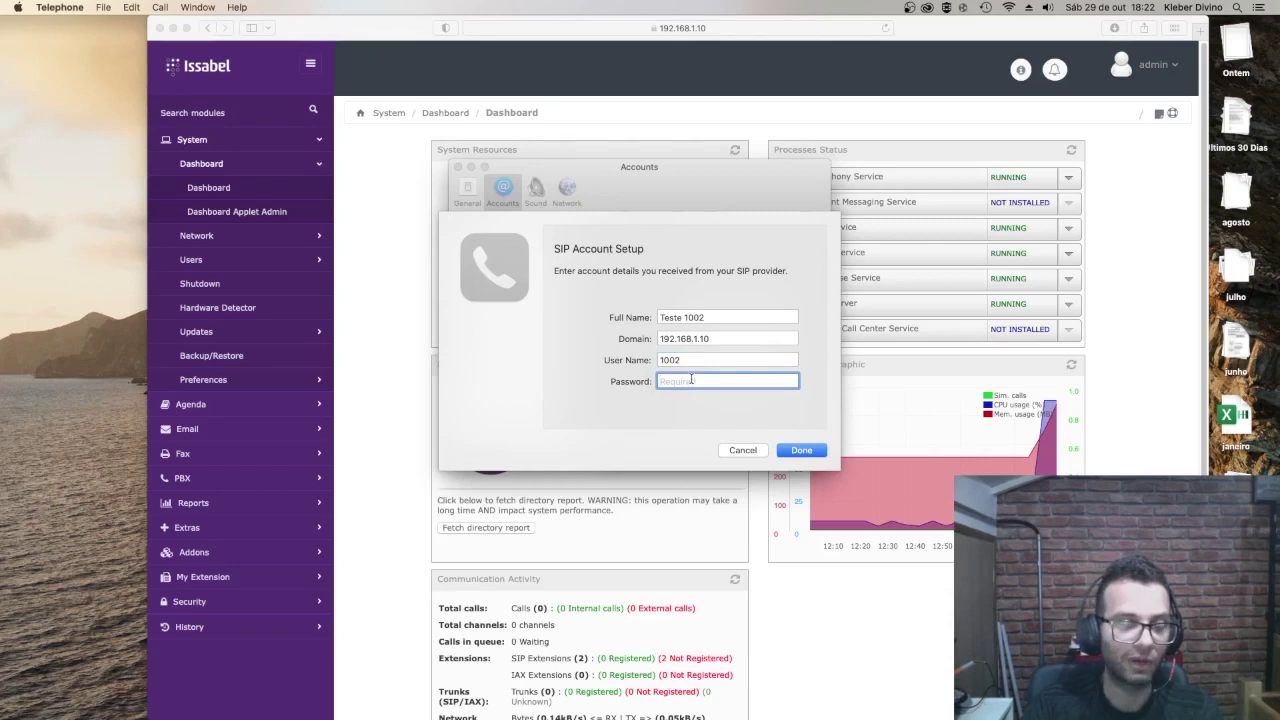
type("•••••••")
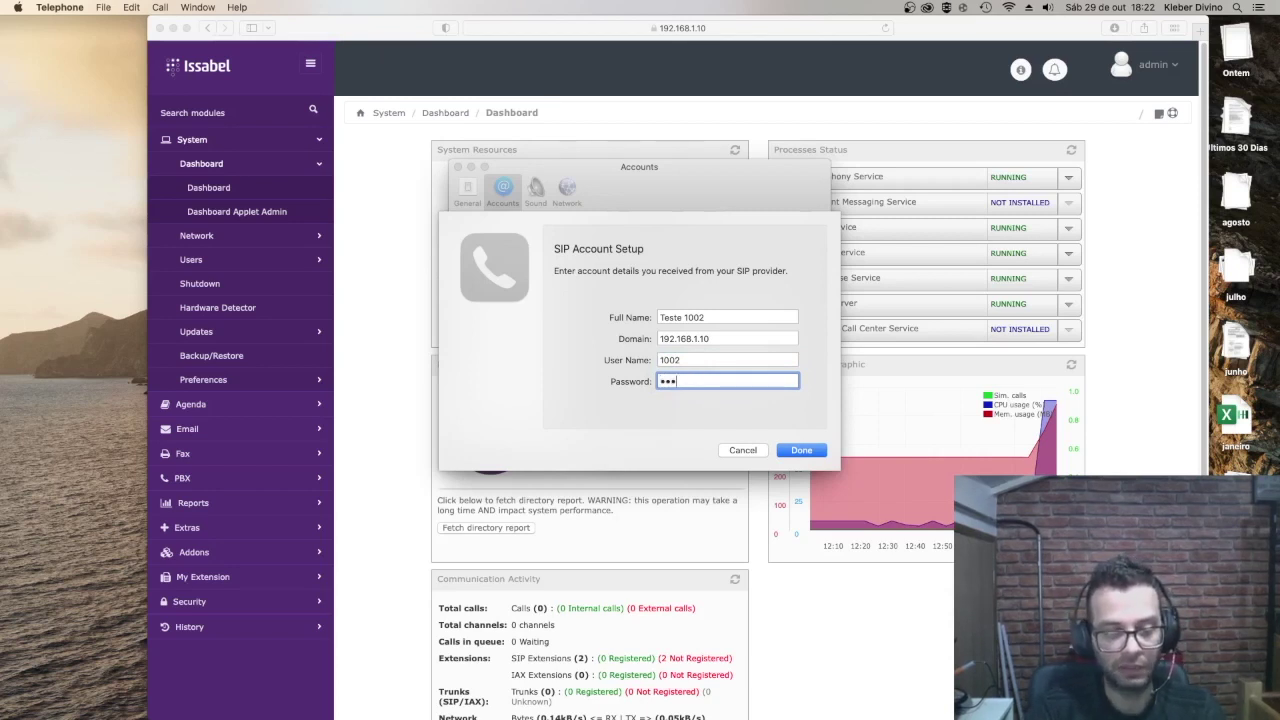
type("•")
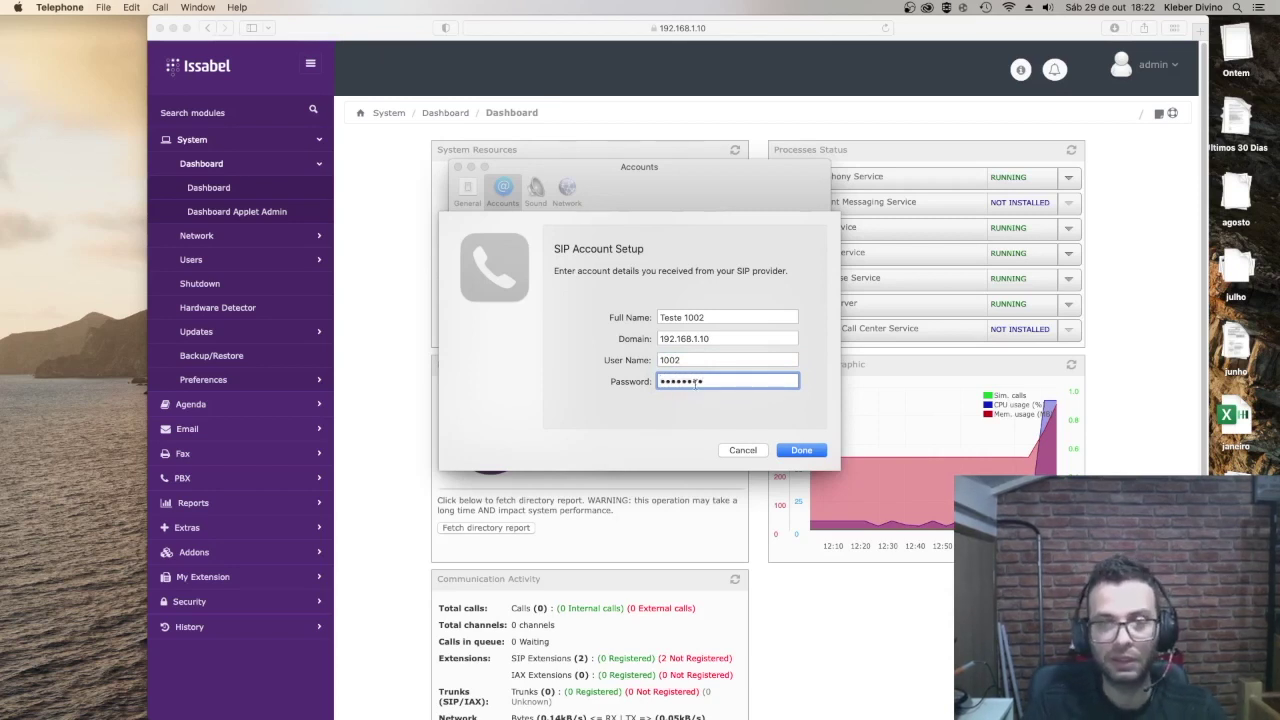
left_click(797, 450)
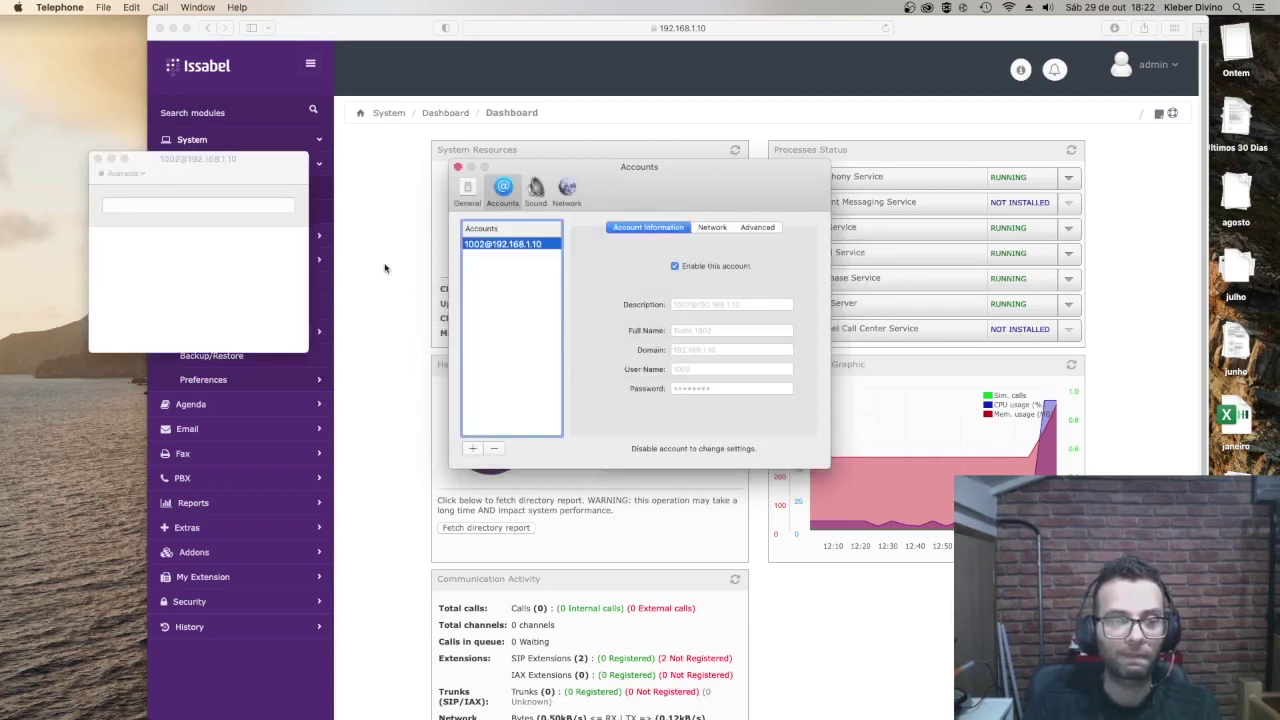
Step: Move the 1002 softphone aside and reload the Issabel dashboard via System > Dashboard
left_click_drag(141, 168, 230, 207)
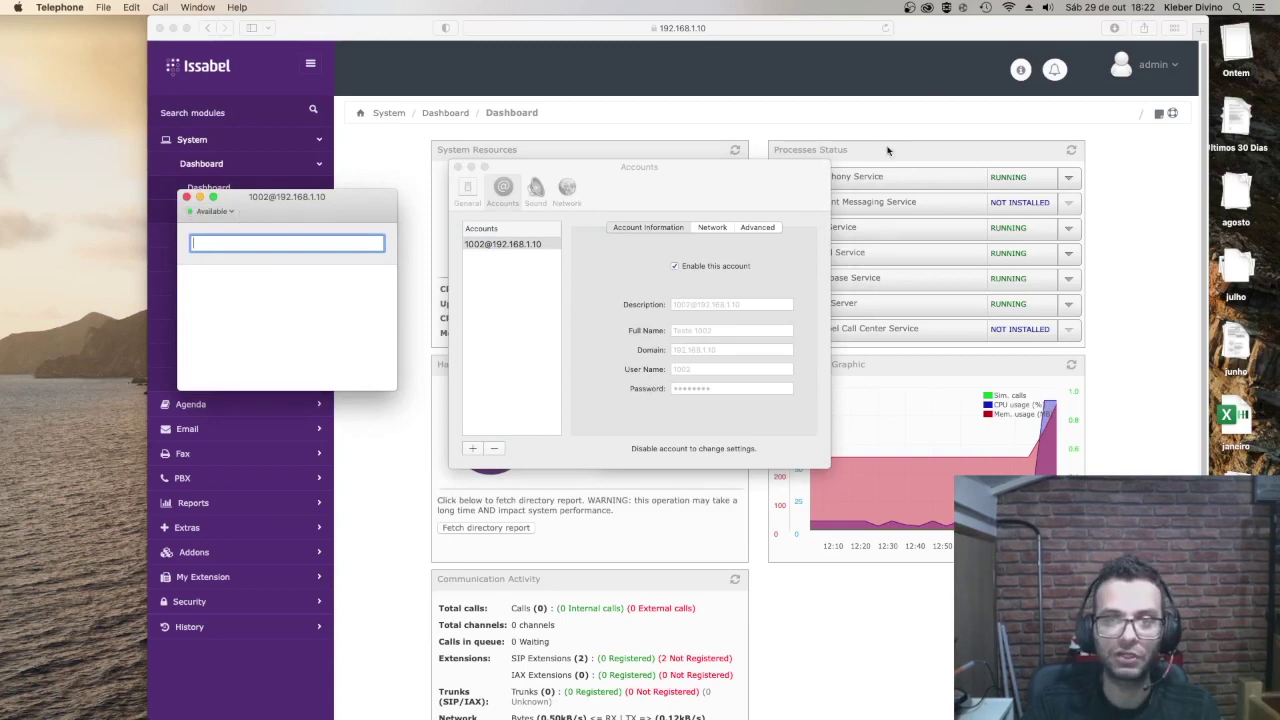
left_click(888, 130)
left_click(208, 189)
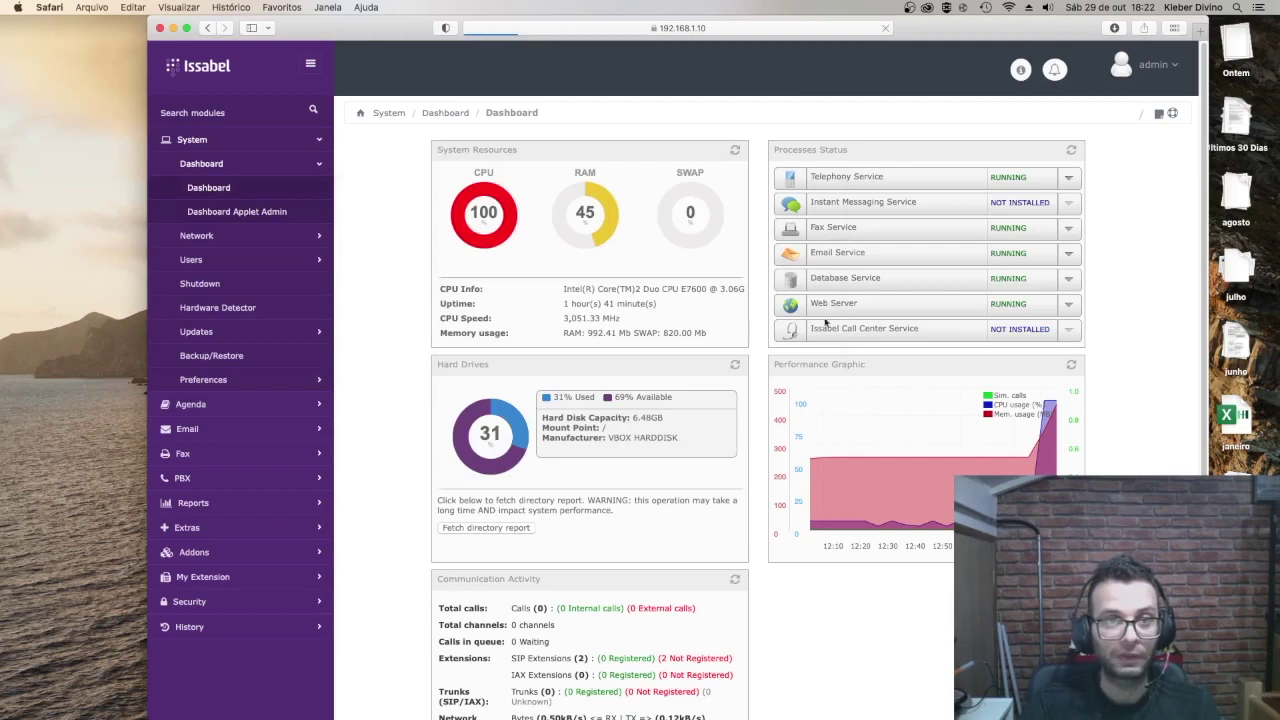
scroll(820, 292, "down", 3)
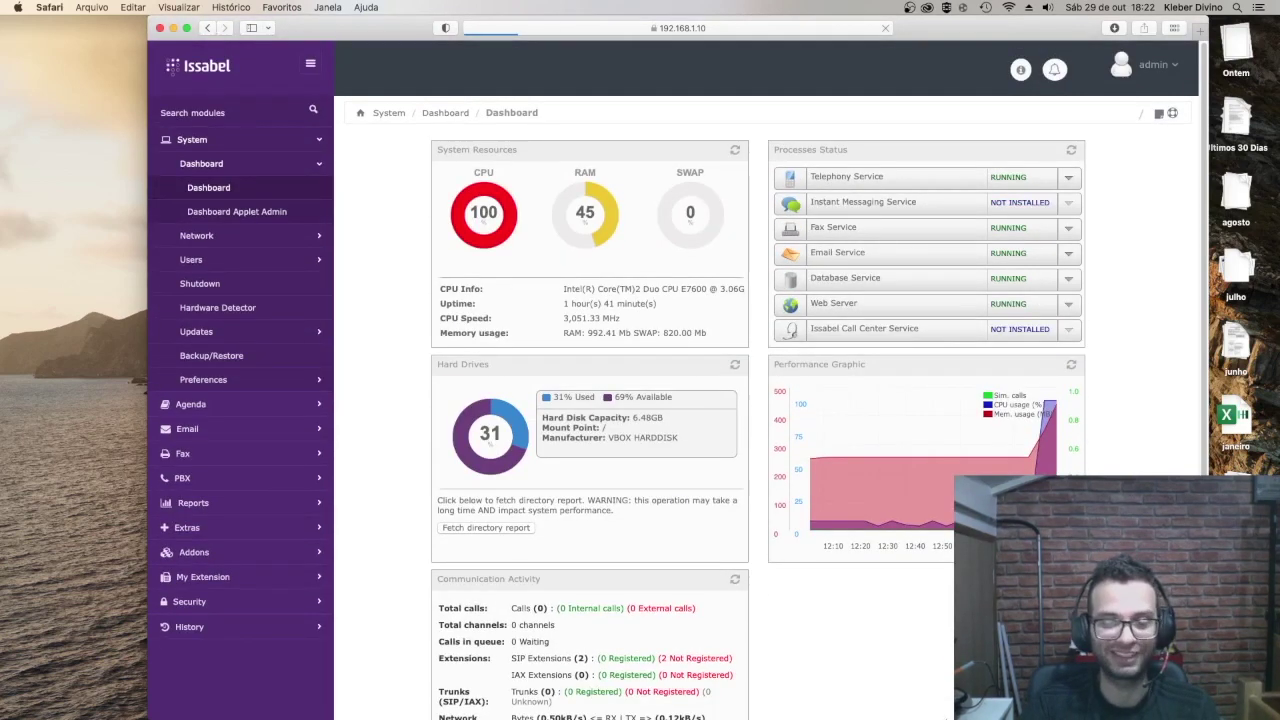
left_click(882, 676)
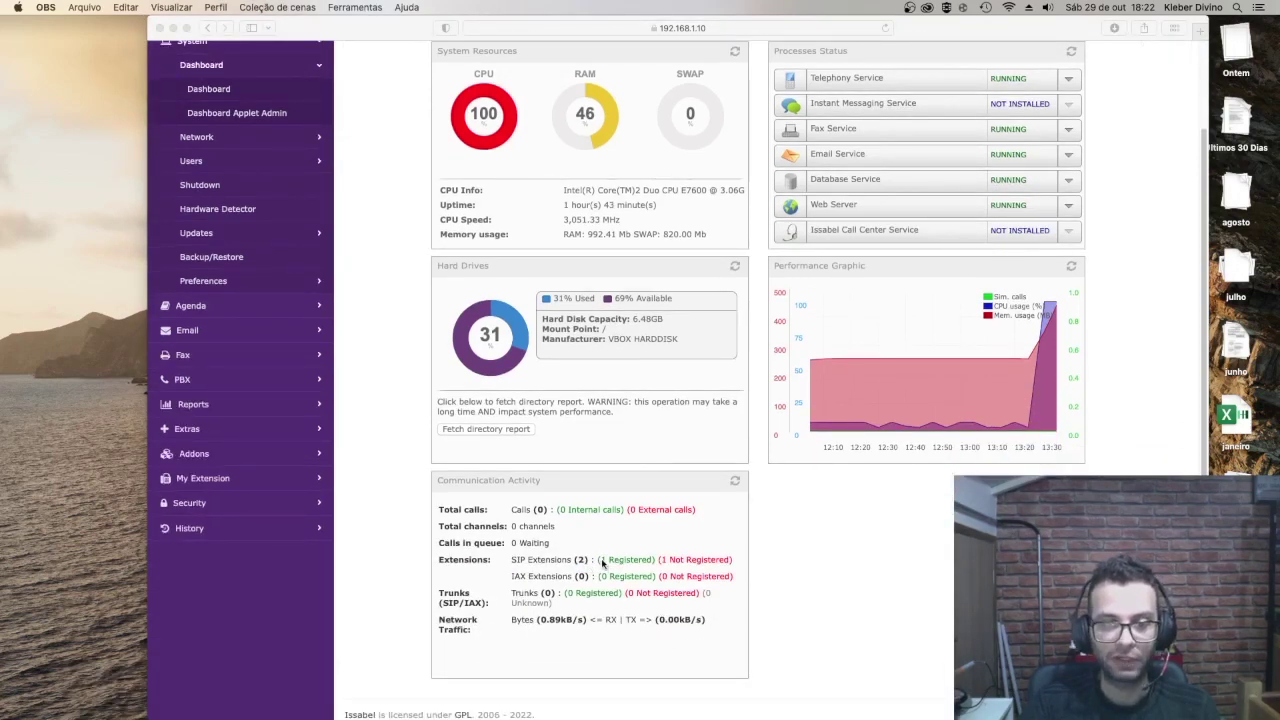
Step: Dismiss the applet count mismatch alert, revealing 1 of 2 SIP extensions registered
left_click(622, 562)
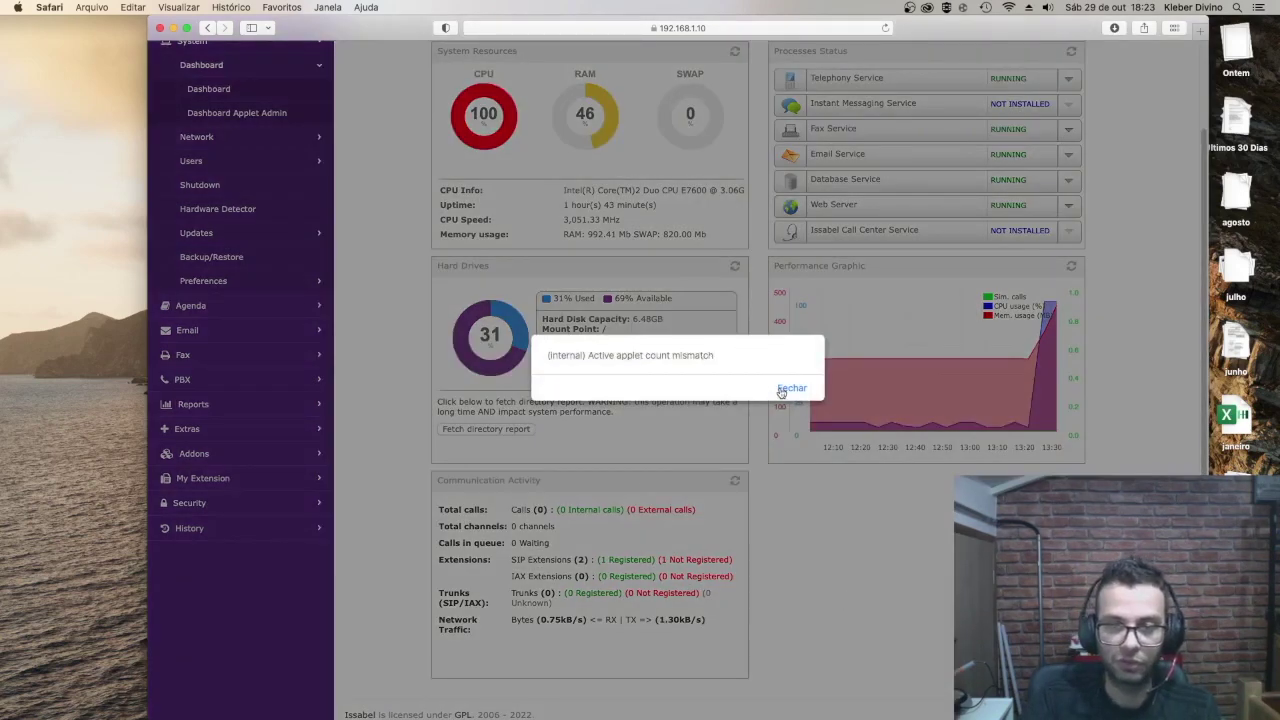
left_click(785, 389)
scroll(742, 478, "up", 2)
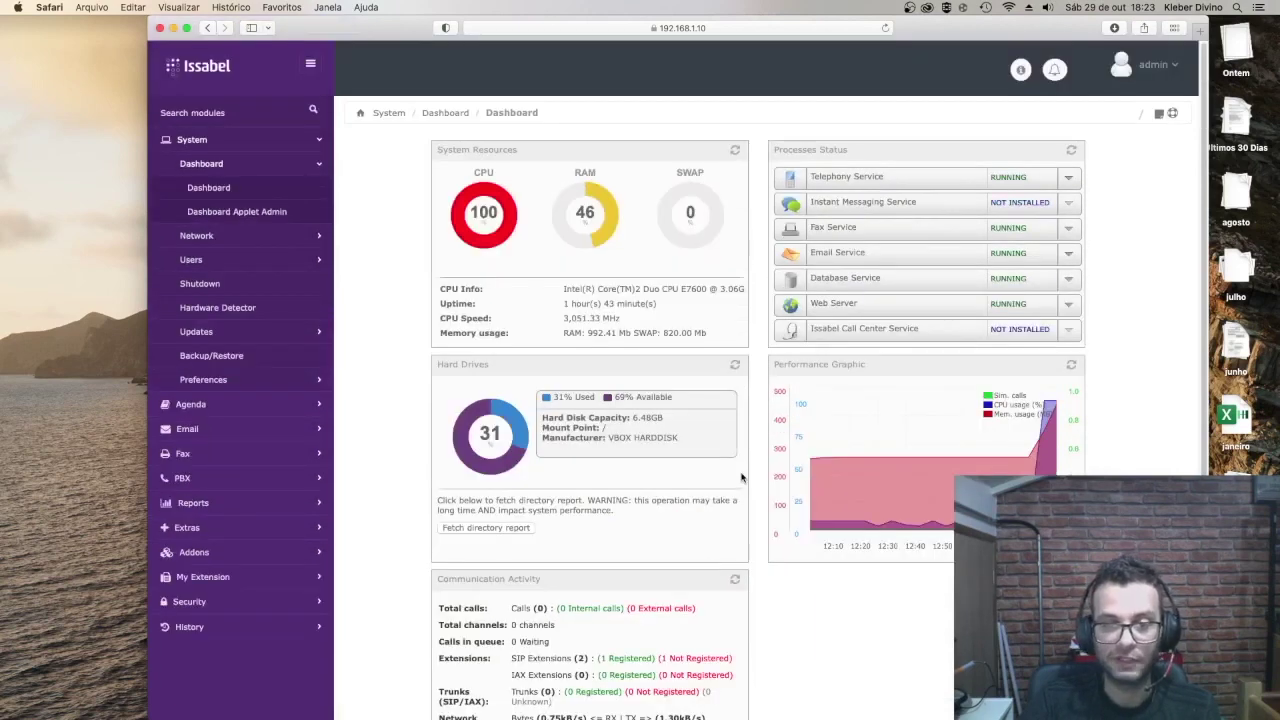
mouse_move(900, 715)
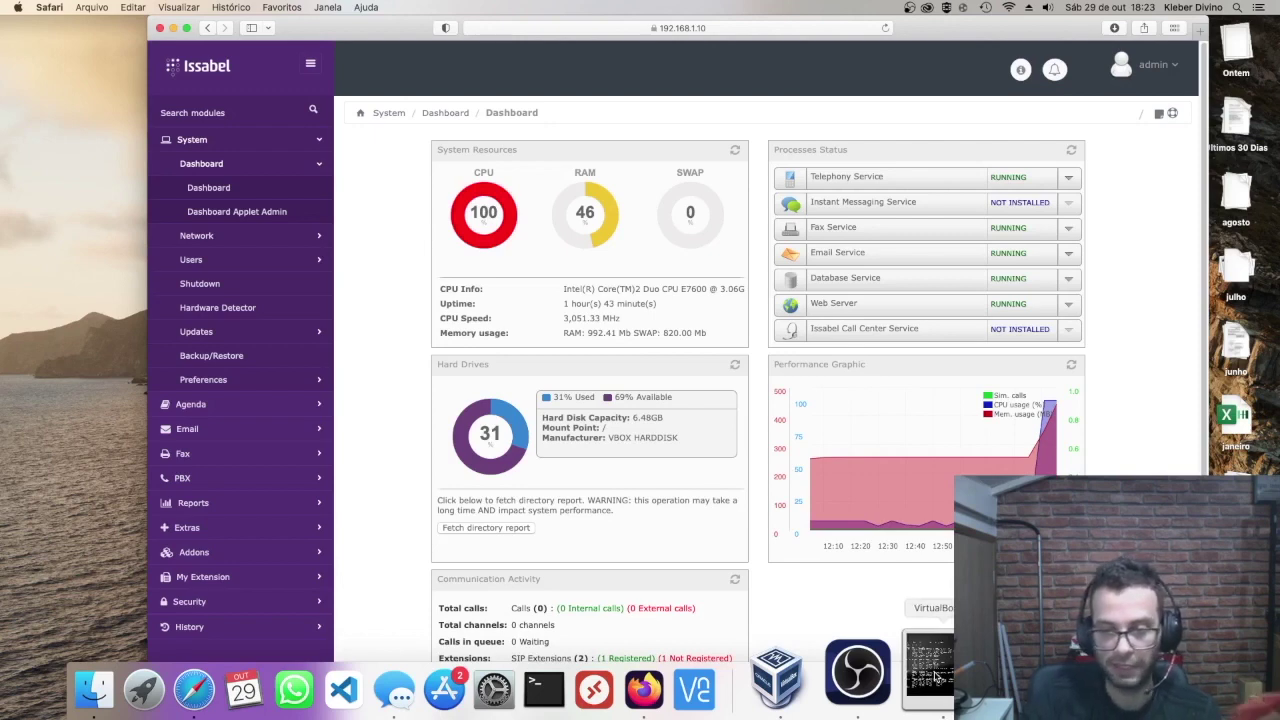
Step: Confirm both SIP extensions are registered, then hide the browser and VM console and raise Telephone's window
left_click(932, 672)
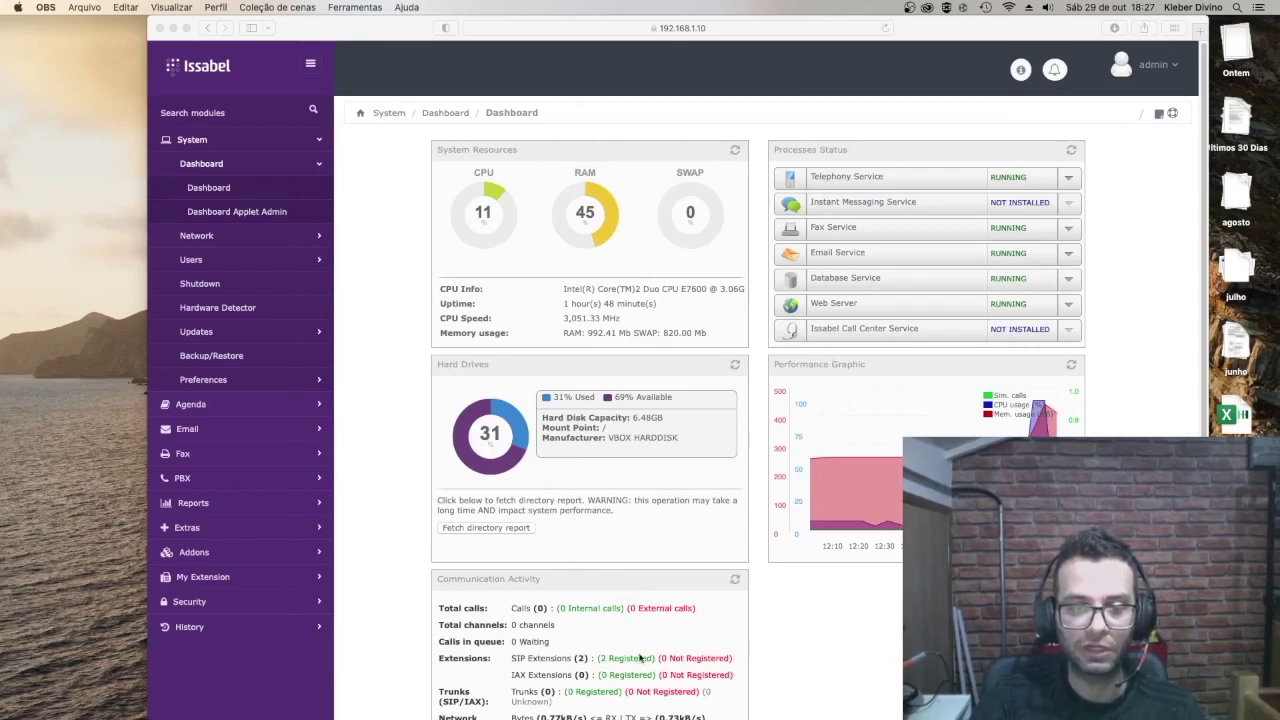
scroll(636, 660, "down", 1)
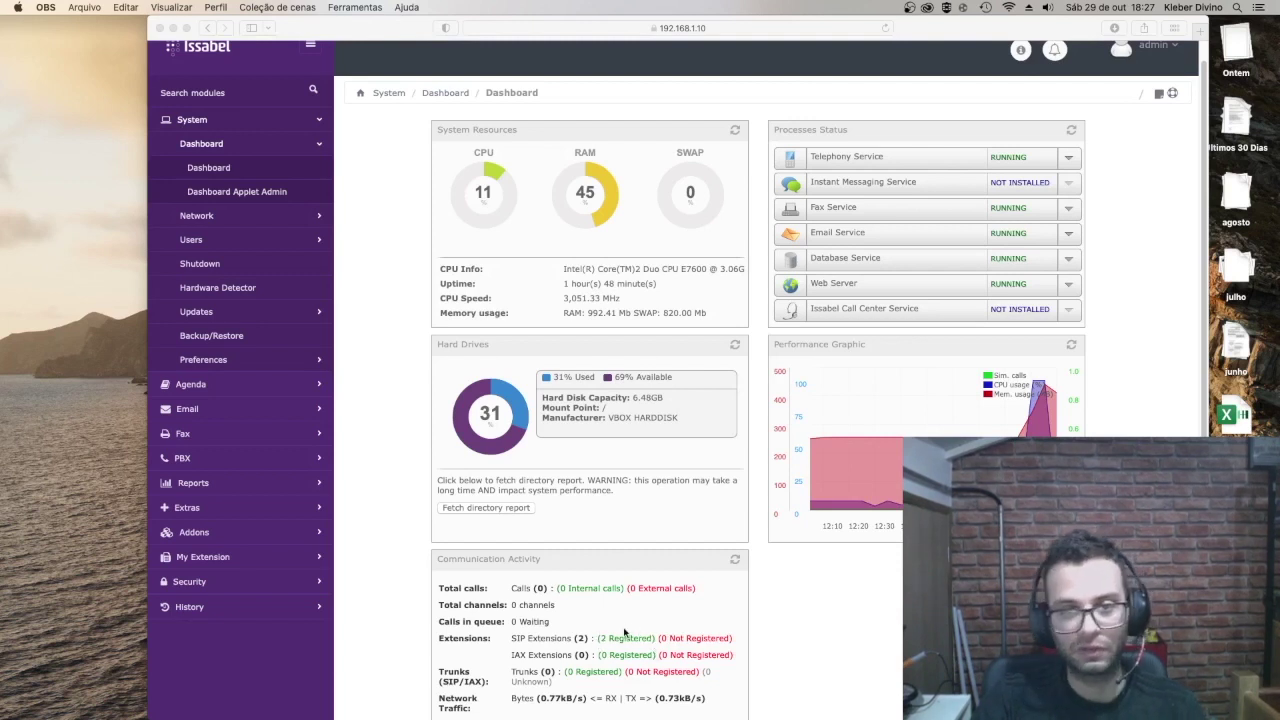
left_click(173, 28)
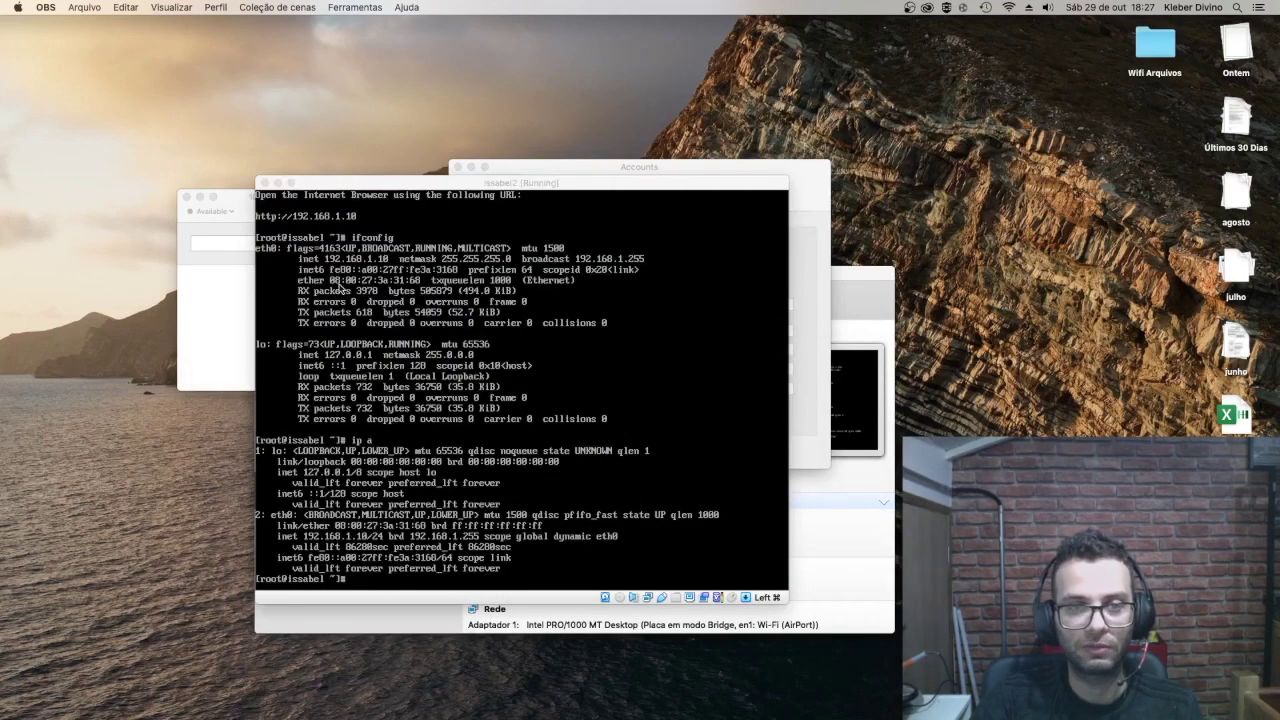
left_click(277, 183)
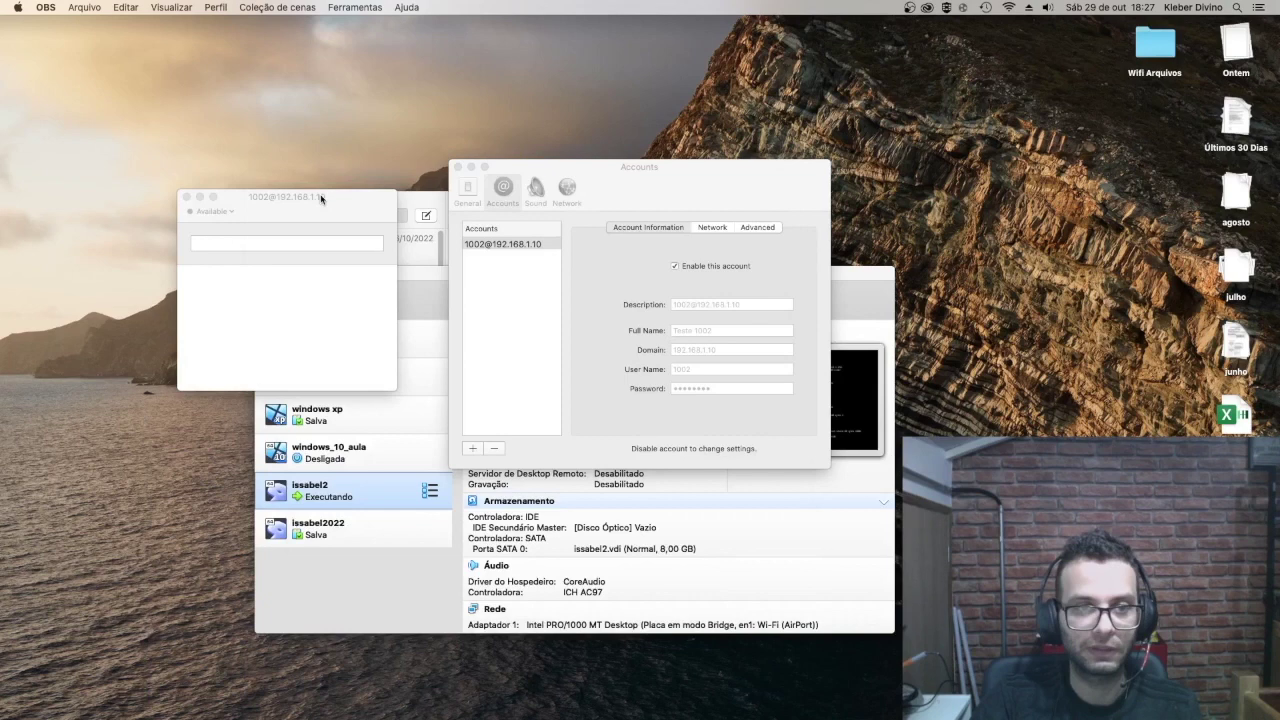
left_click_drag(320, 197, 677, 124)
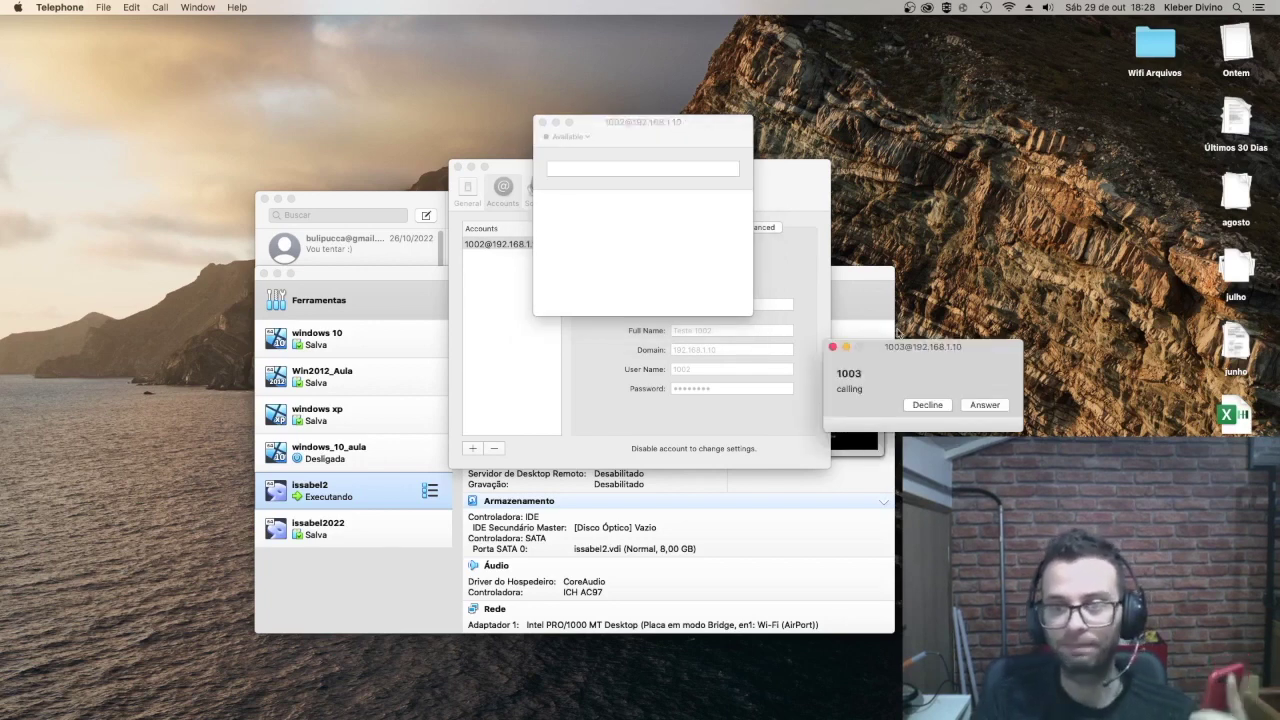
Step: Decline the incoming call from extension 1003 and close the ended-call notice
left_click_drag(918, 347, 733, 231)
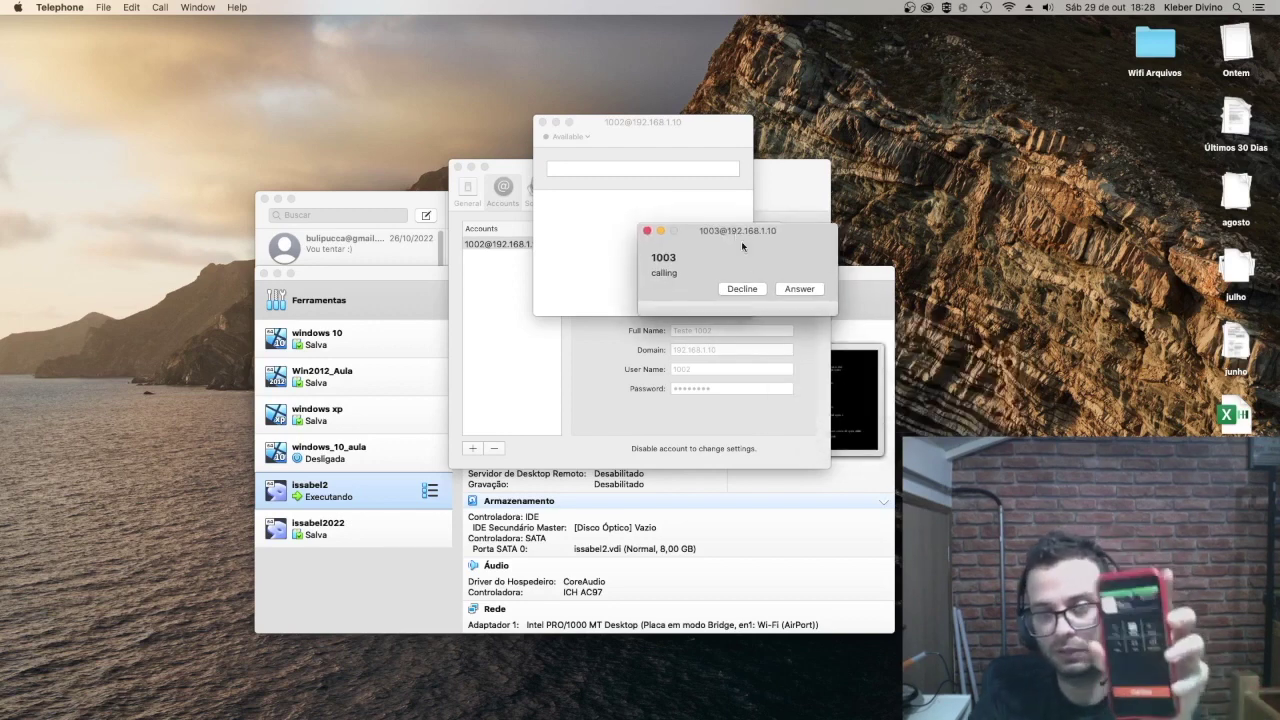
left_click(738, 288)
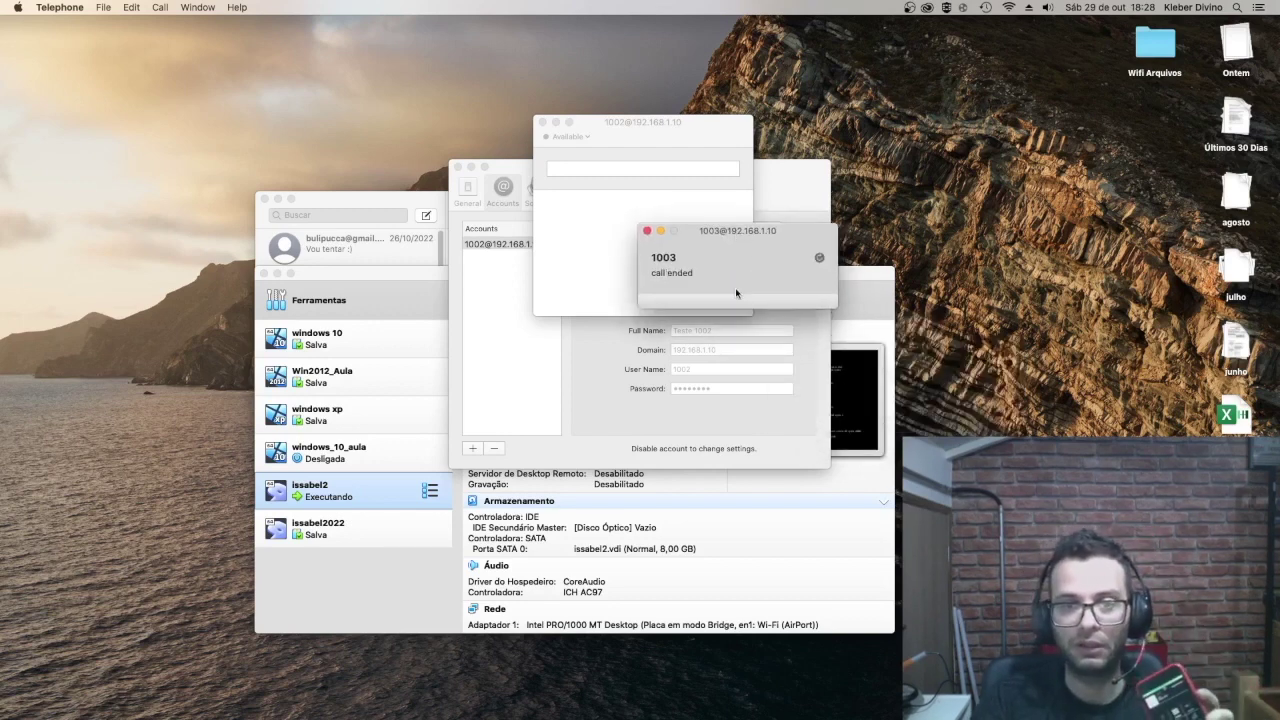
left_click(647, 231)
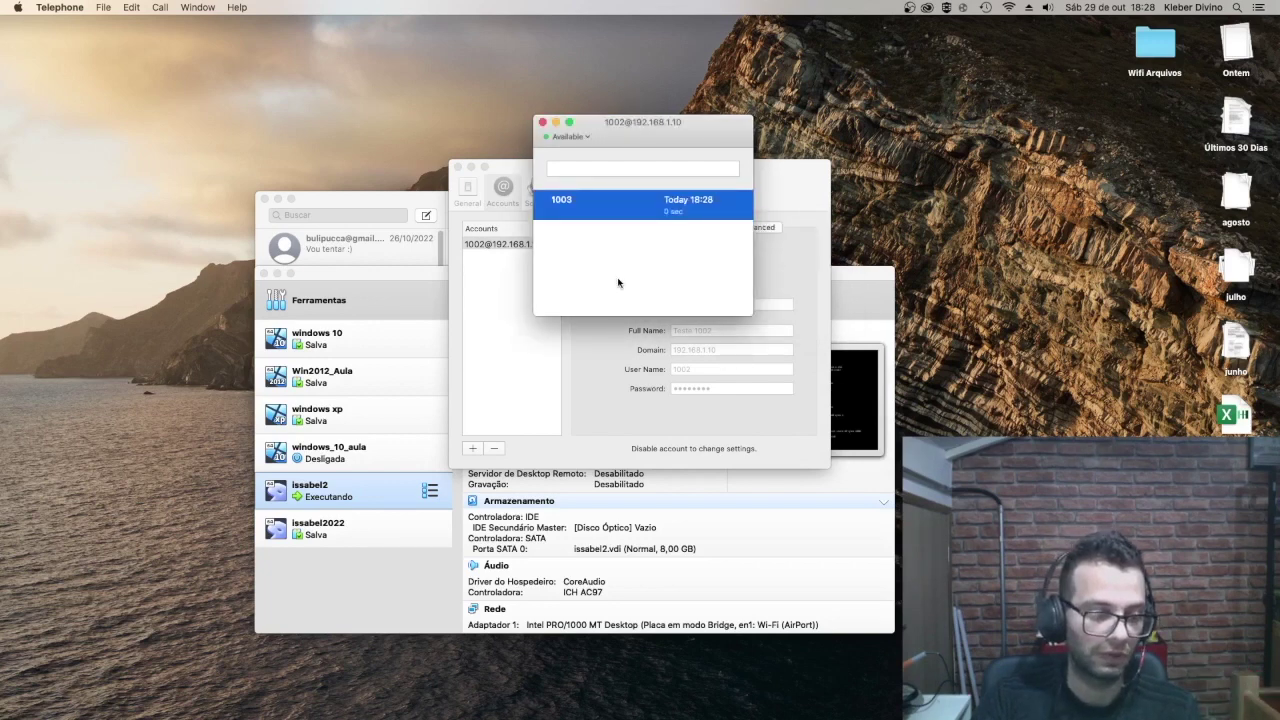
Step: Dial extension 1003 from the 1002 account and hang up once it rings
left_click(572, 169)
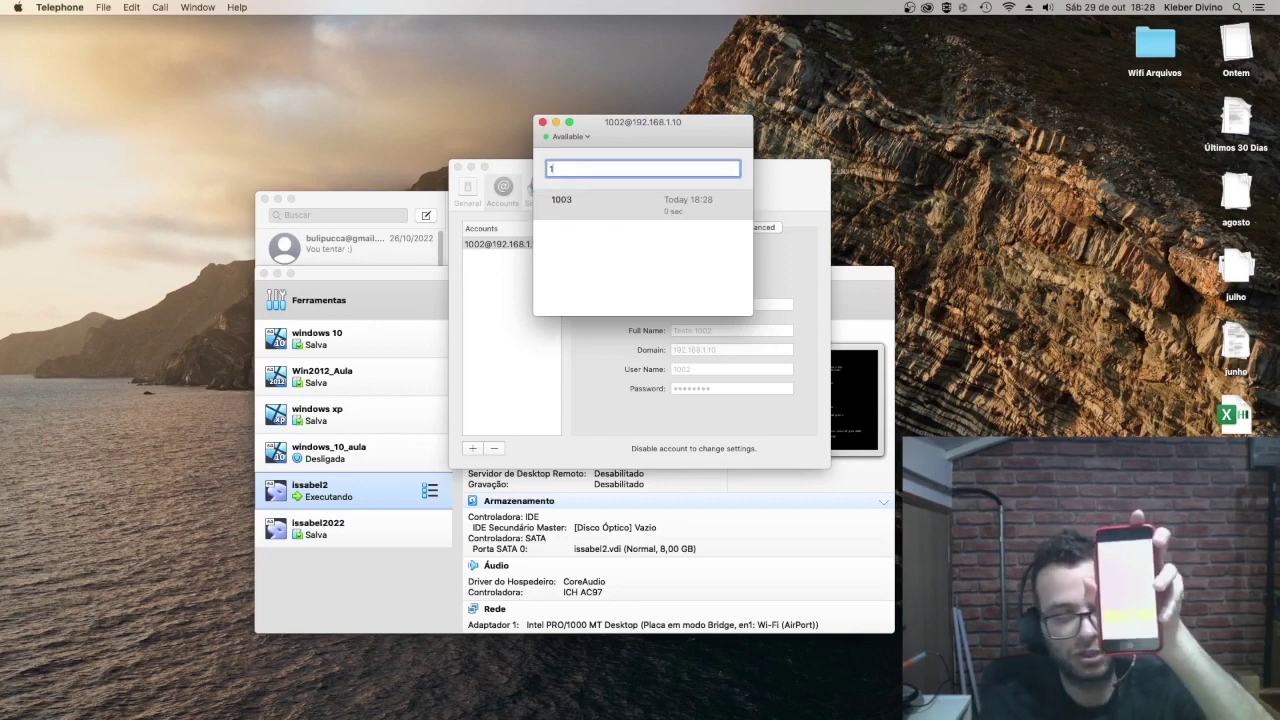
type("003")
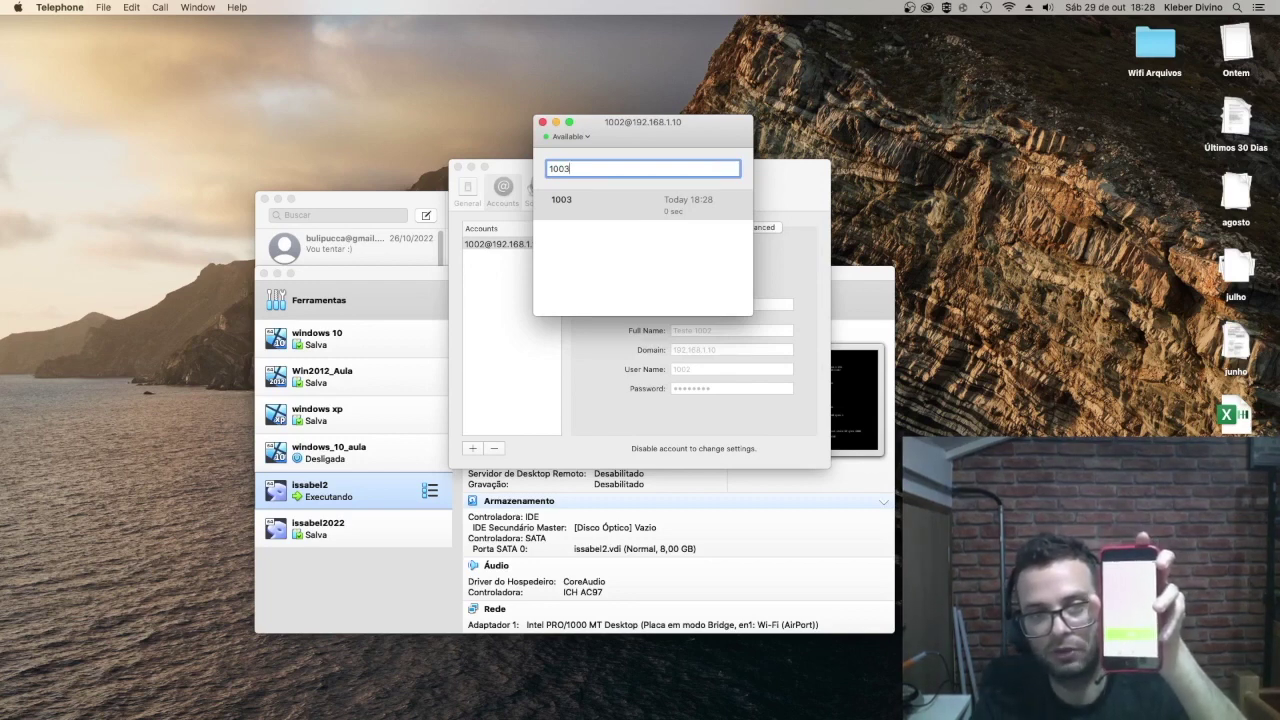
key("Return")
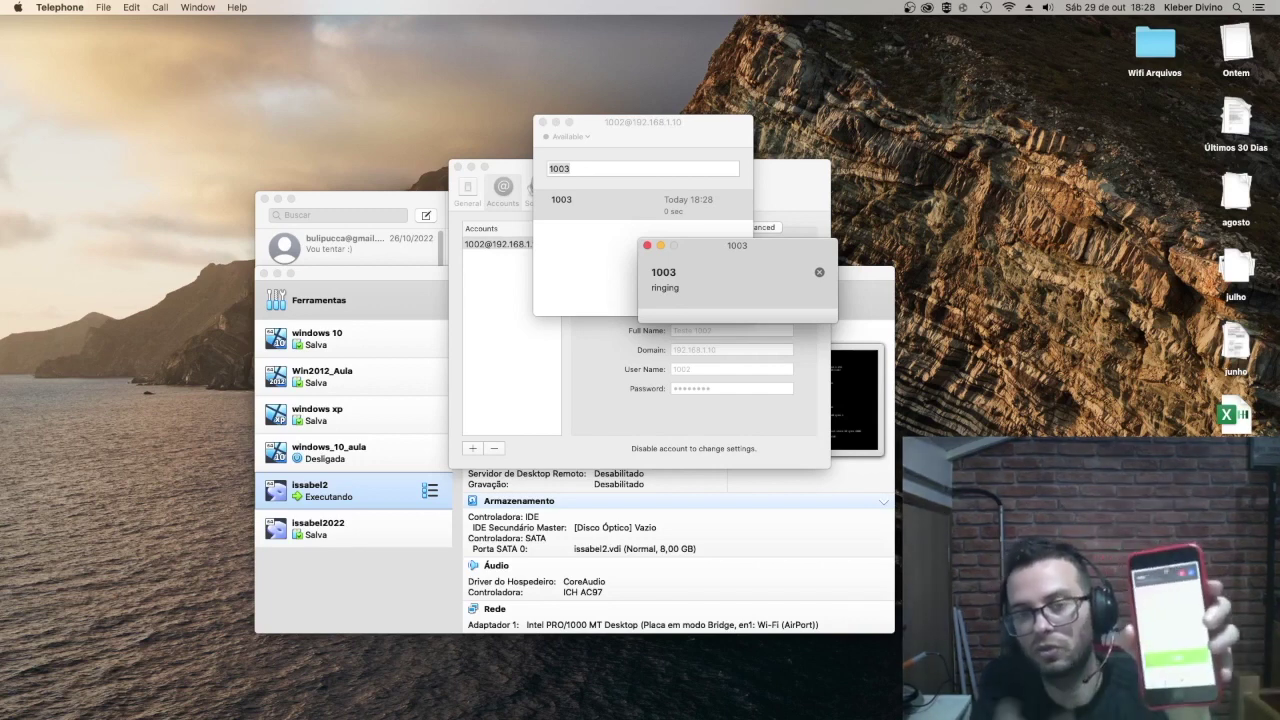
left_click(819, 272)
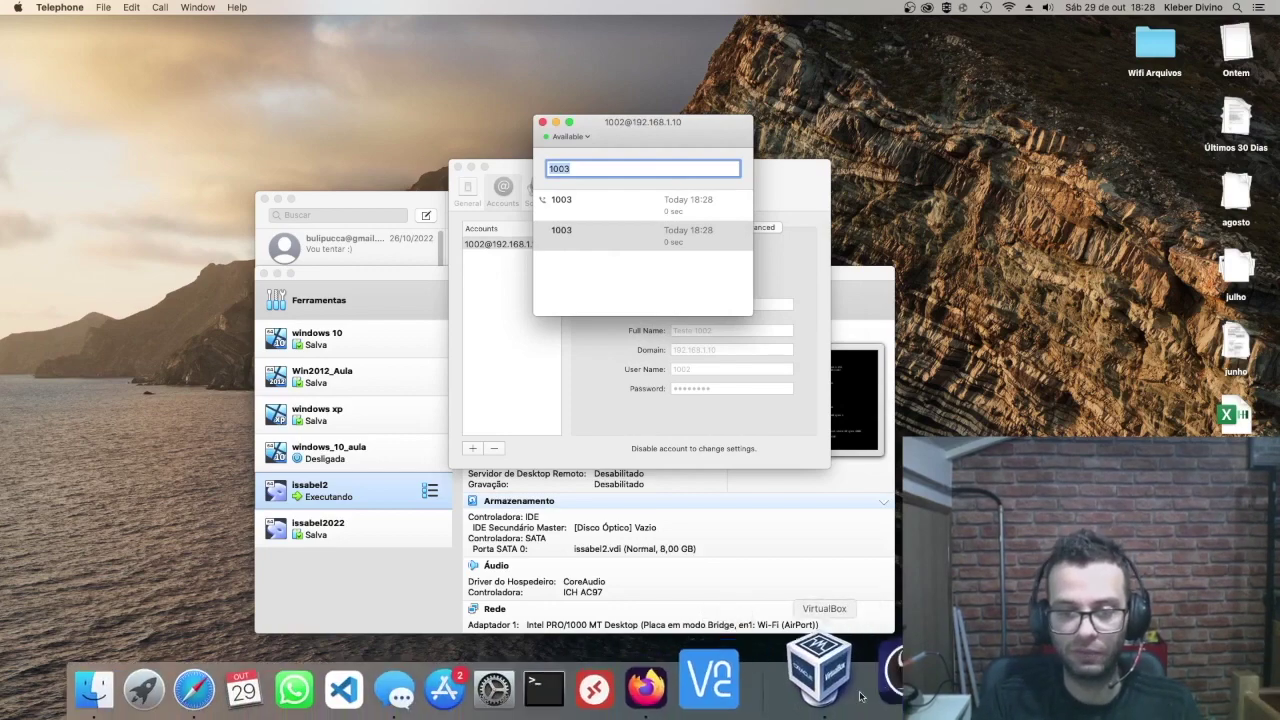
Step: Minimise Firefox and bring the Safari window with the Issabel dashboard to the front
left_click(720, 678)
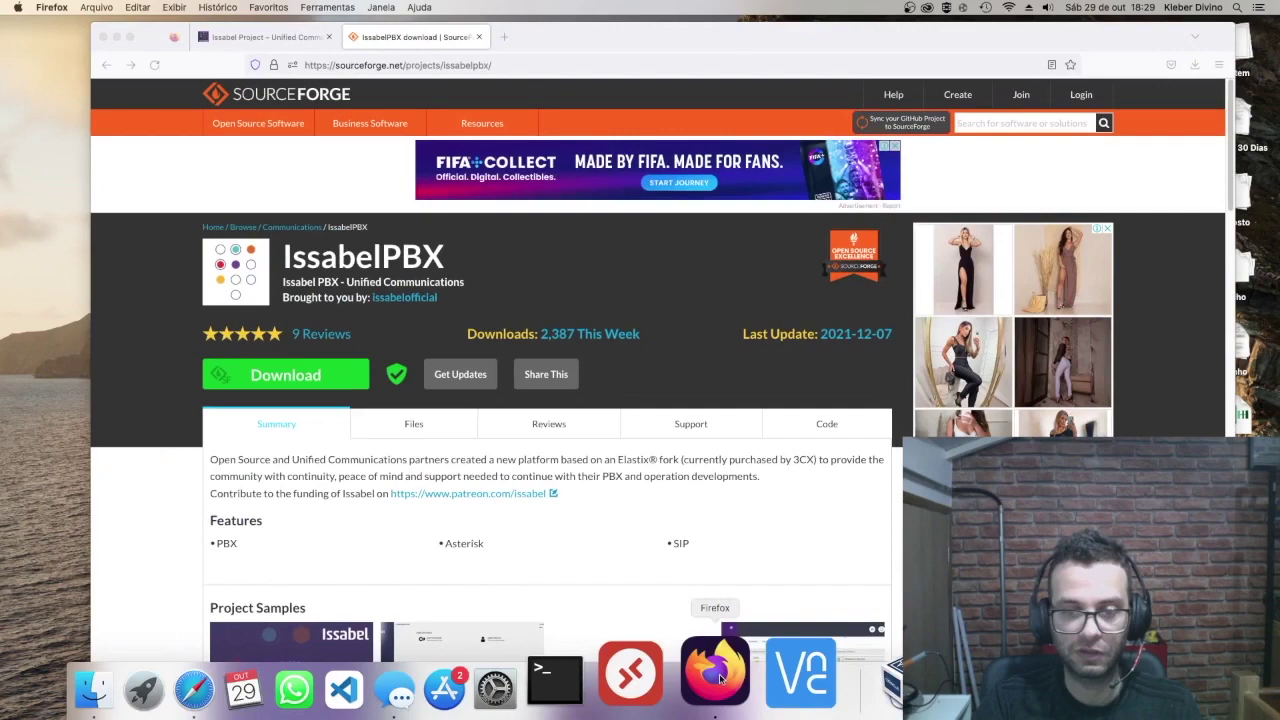
key("super+m")
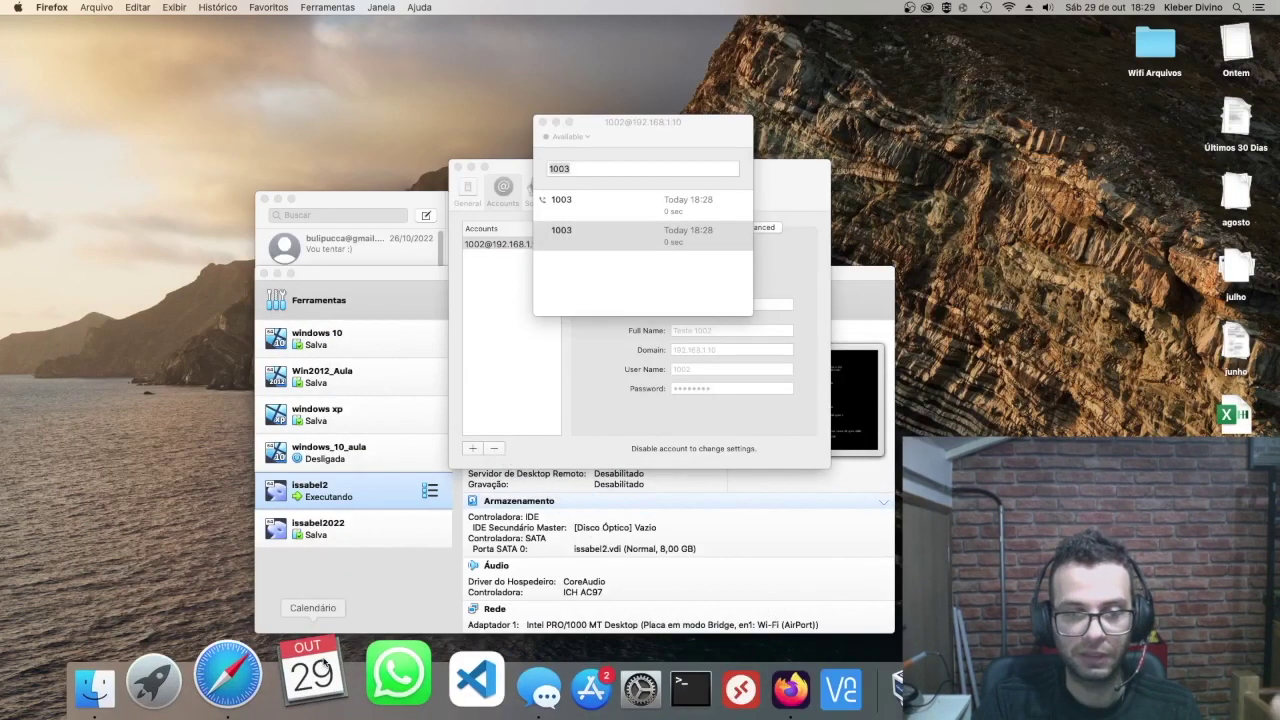
left_click(238, 673)
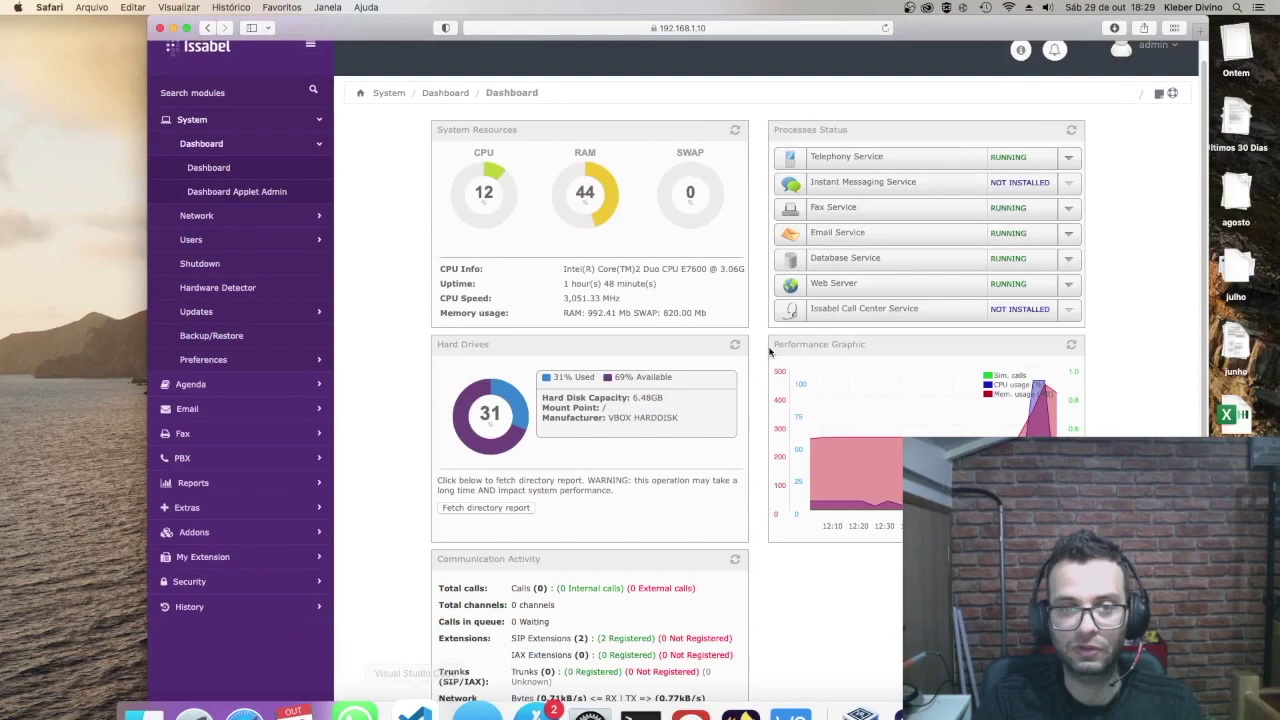